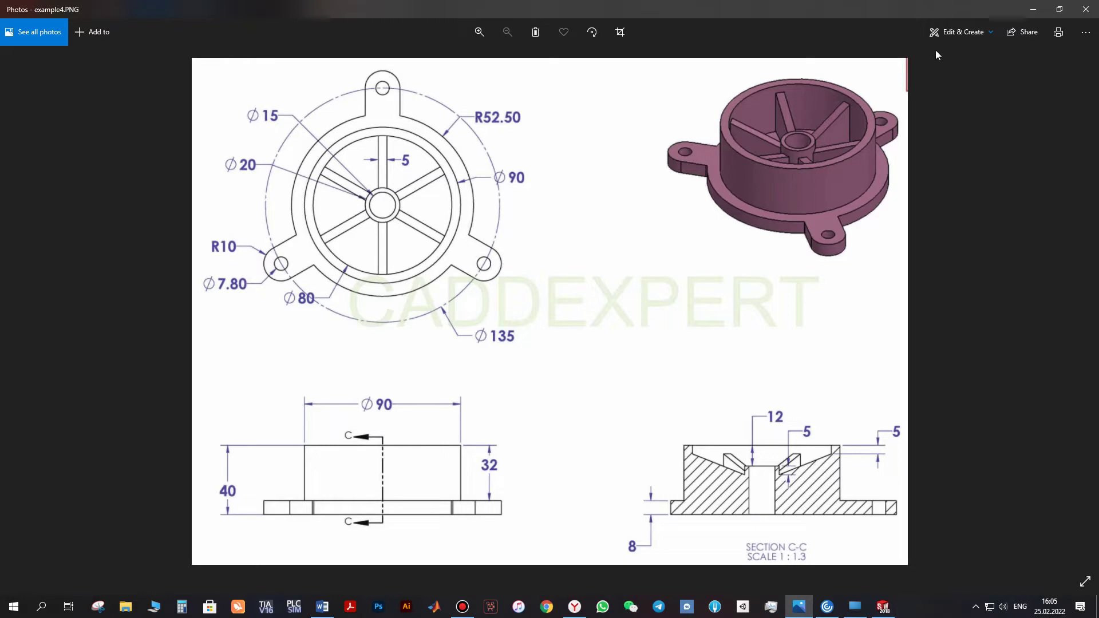
# Switch from the reference drawing to SOLIDWORKS and create a new part using a blank template
pyautogui.click(1059, 11)
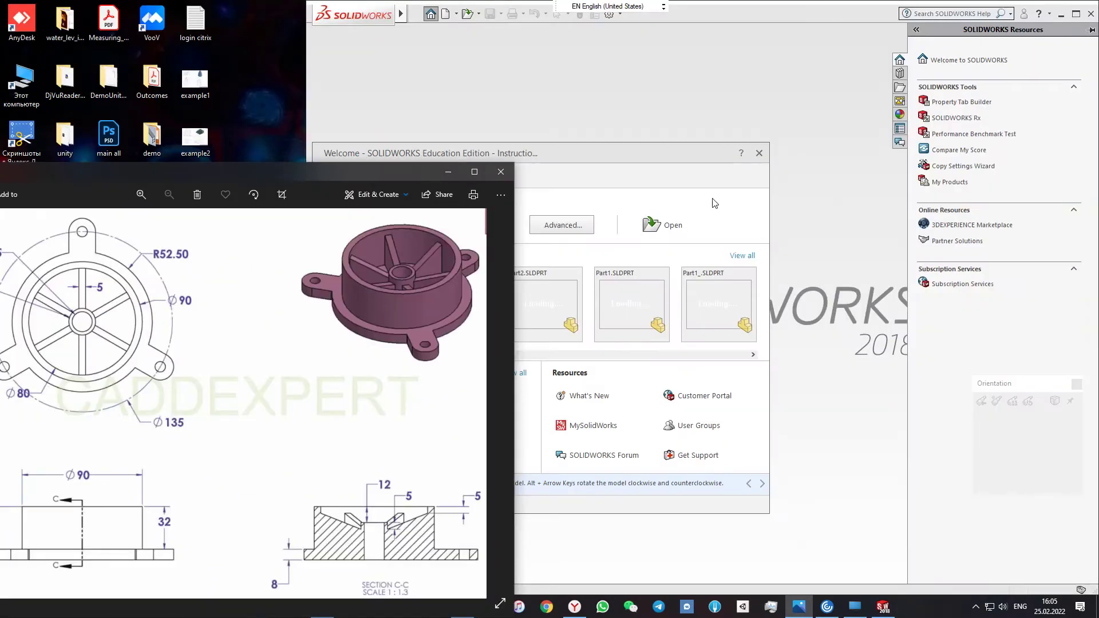
pyautogui.click(649, 159)
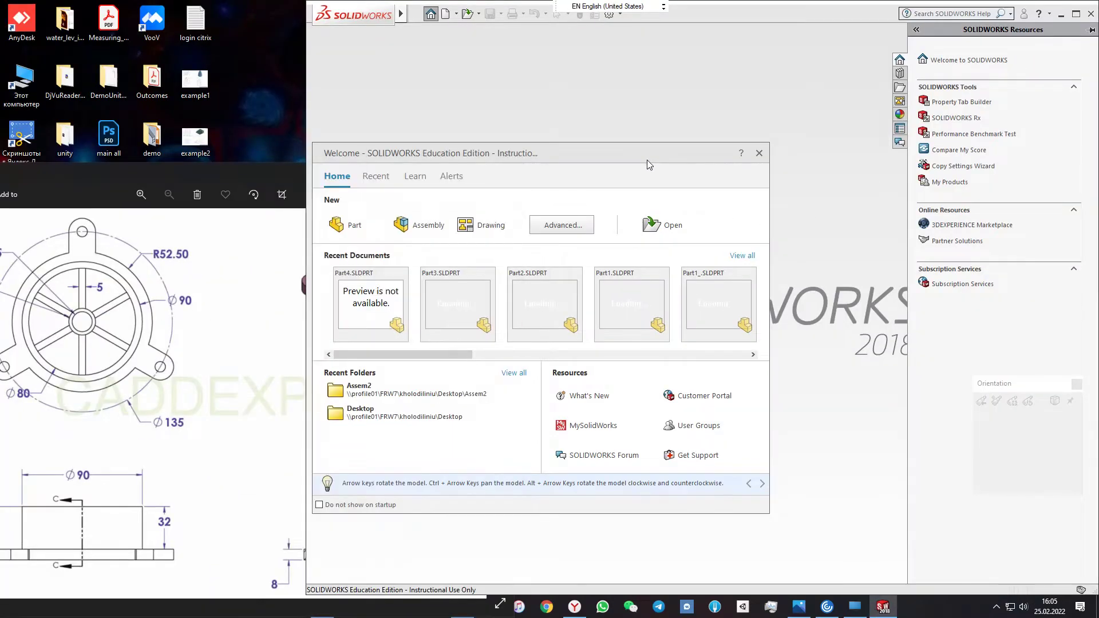
pyautogui.click(355, 225)
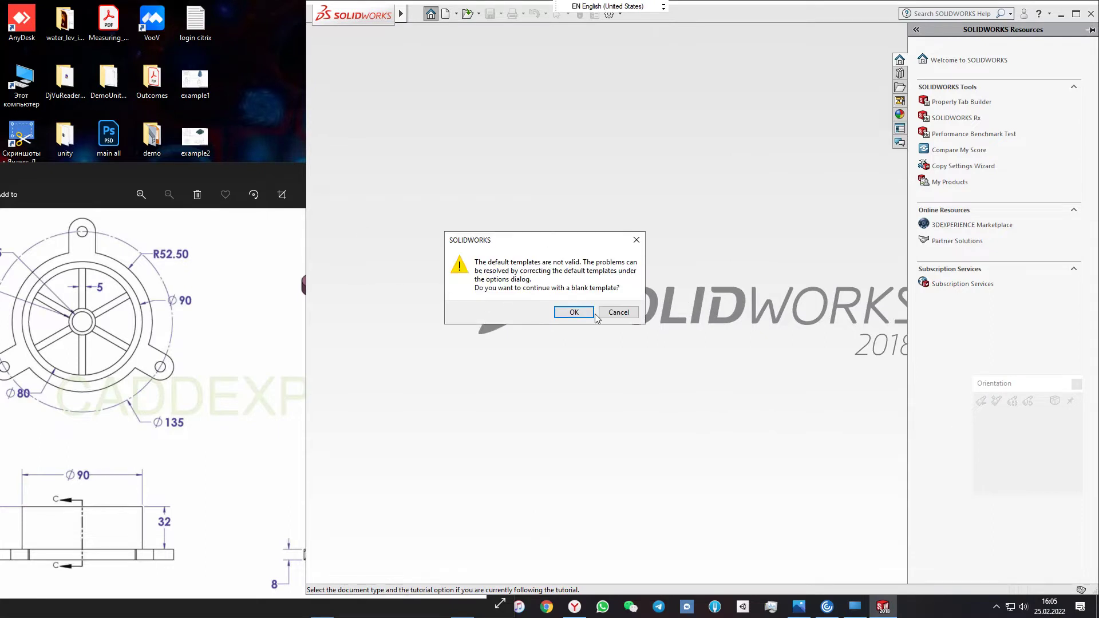
pyautogui.click(578, 313)
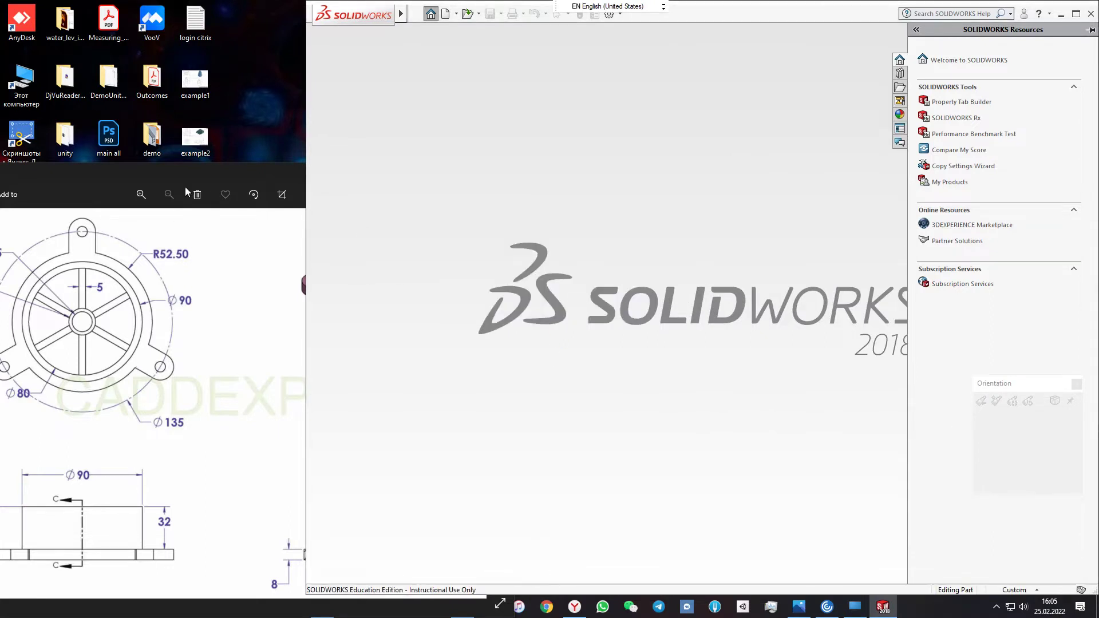
# Reposition the reference drawing window so its dimensioned views show beside the part, and return to SOLIDWORKS
pyautogui.click(198, 170)
pyautogui.moveTo(198, 170); pyautogui.dragTo(266, 177)
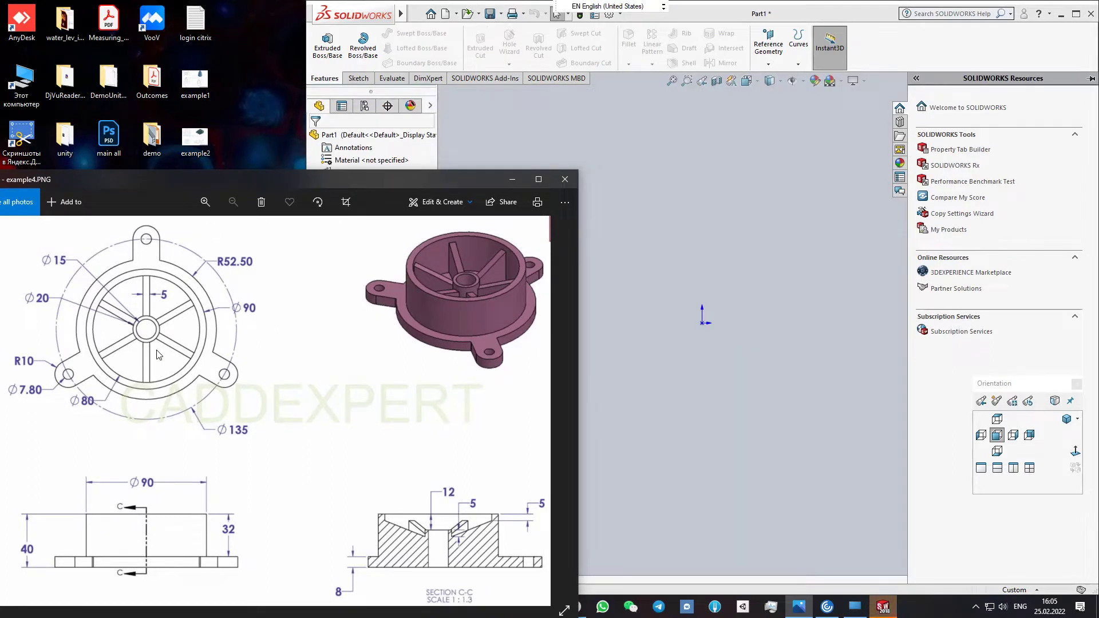
pyautogui.click(810, 8)
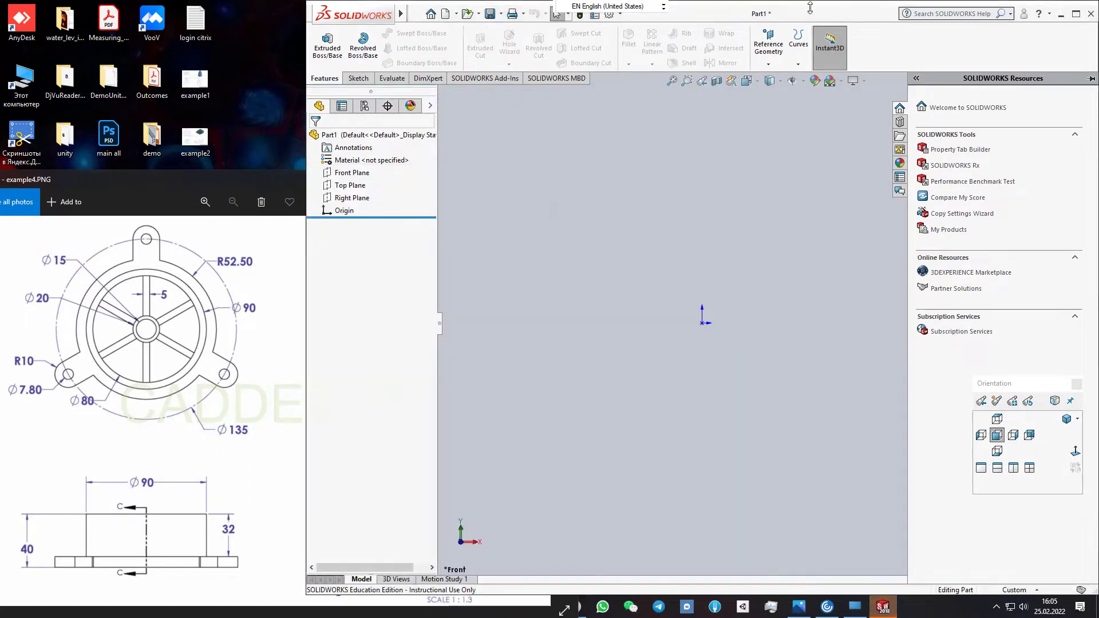
# Start a new sketch on the Top Plane
pyautogui.click(358, 78)
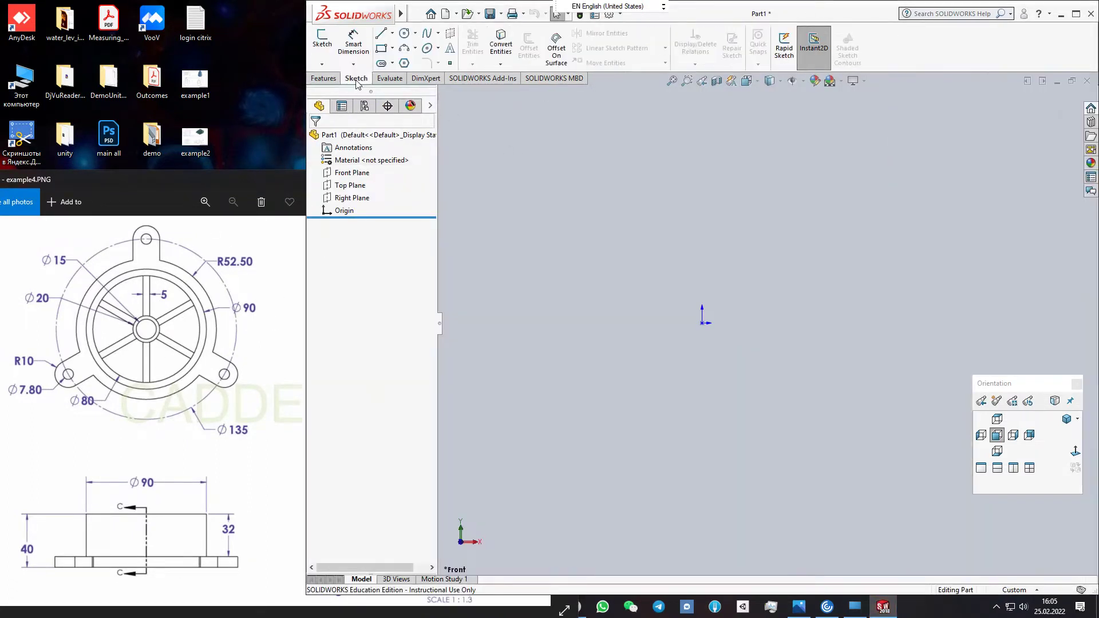
pyautogui.click(323, 46)
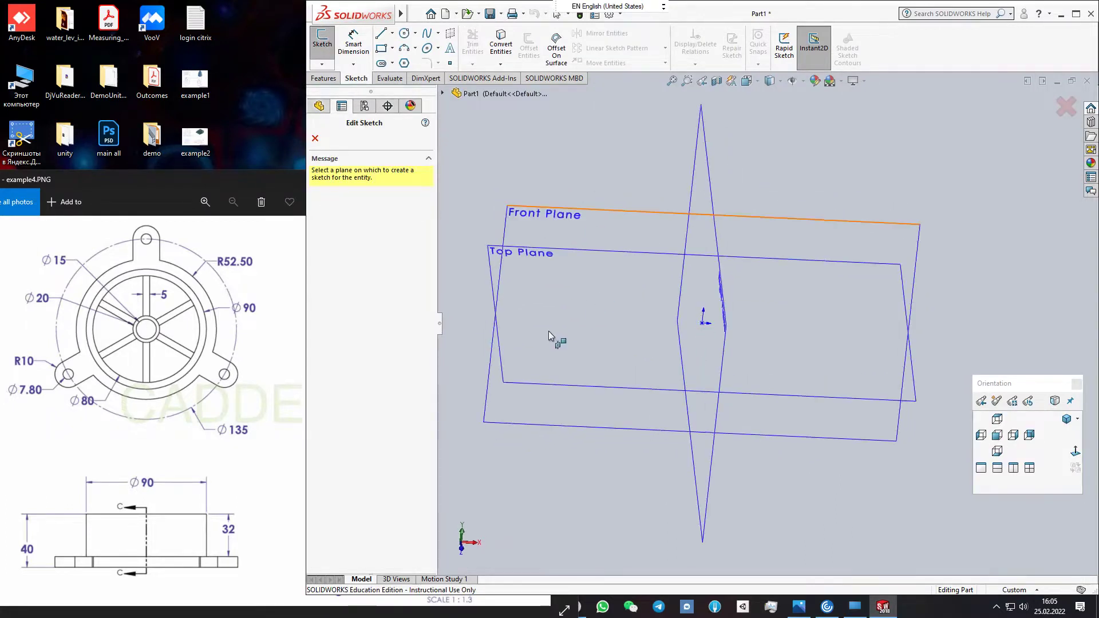
pyautogui.click(507, 379)
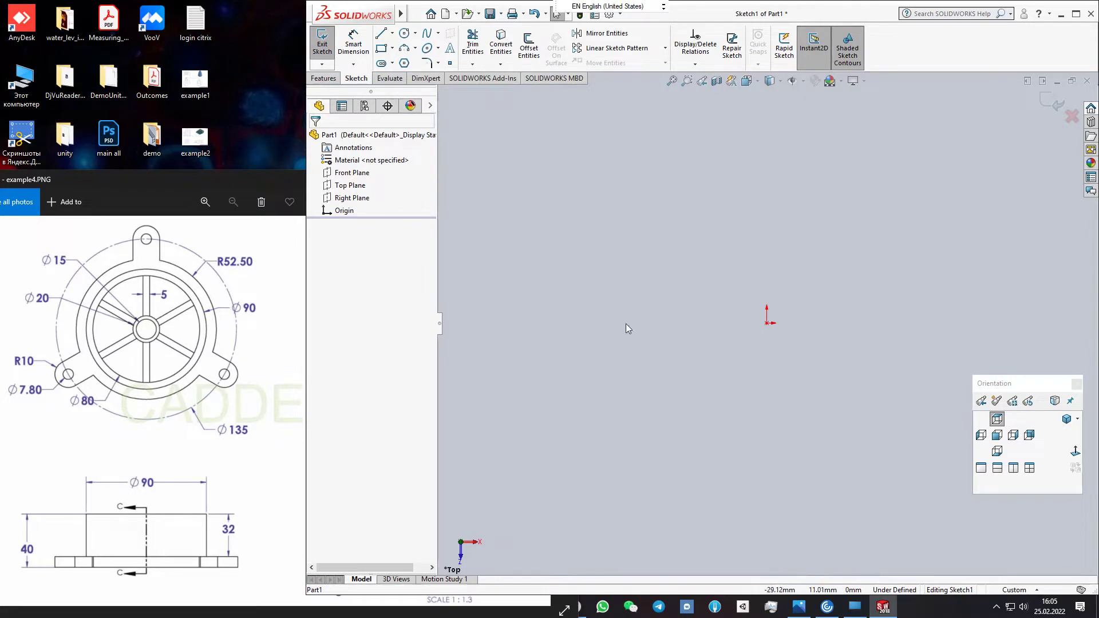
# Draw a construction circle centred on the origin with a radius of 135/2 mm
pyautogui.click(407, 36)
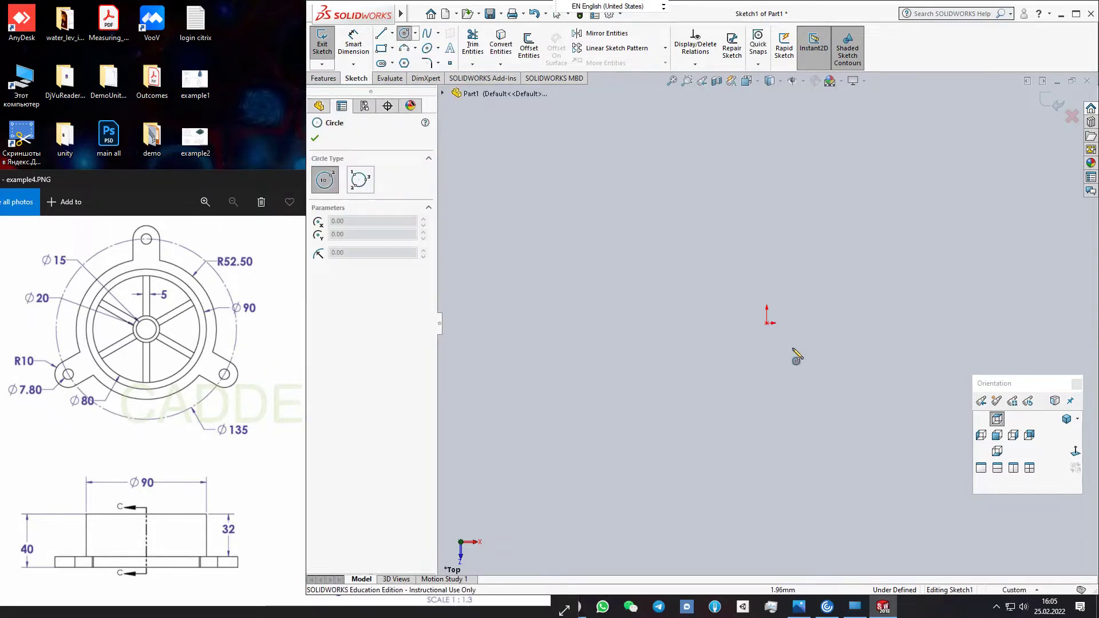
pyautogui.click(768, 323)
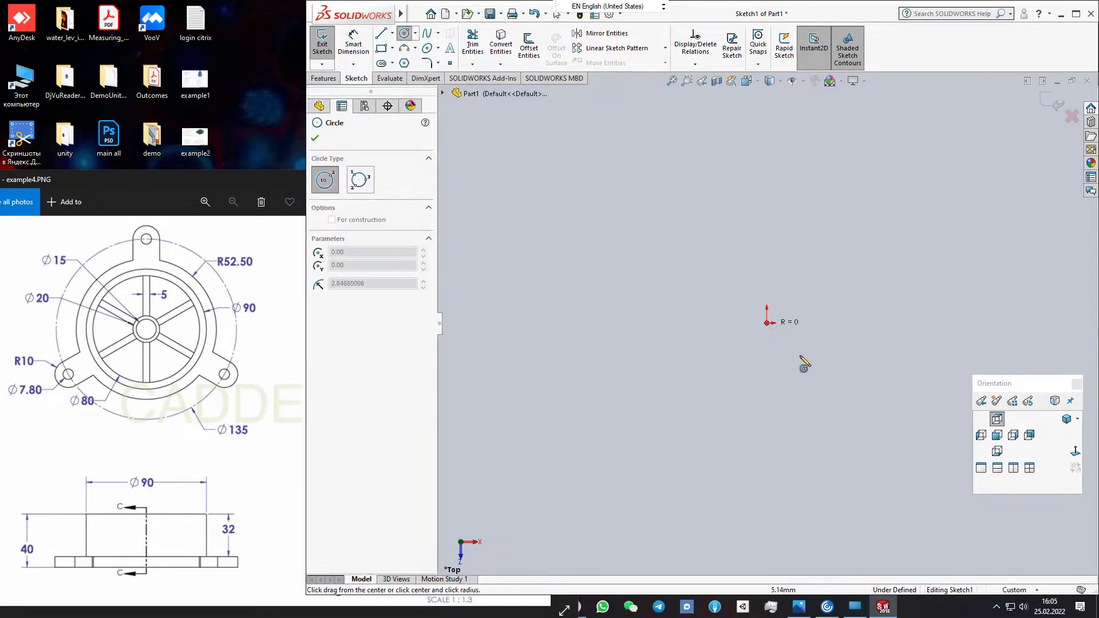
pyautogui.click(865, 467)
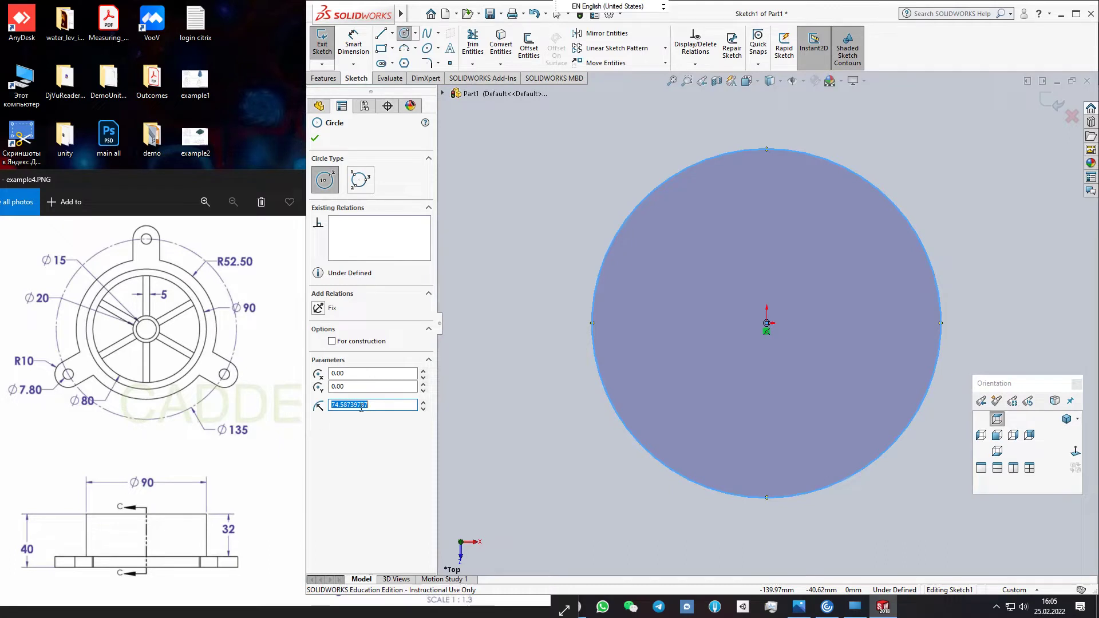
pyautogui.write('135')
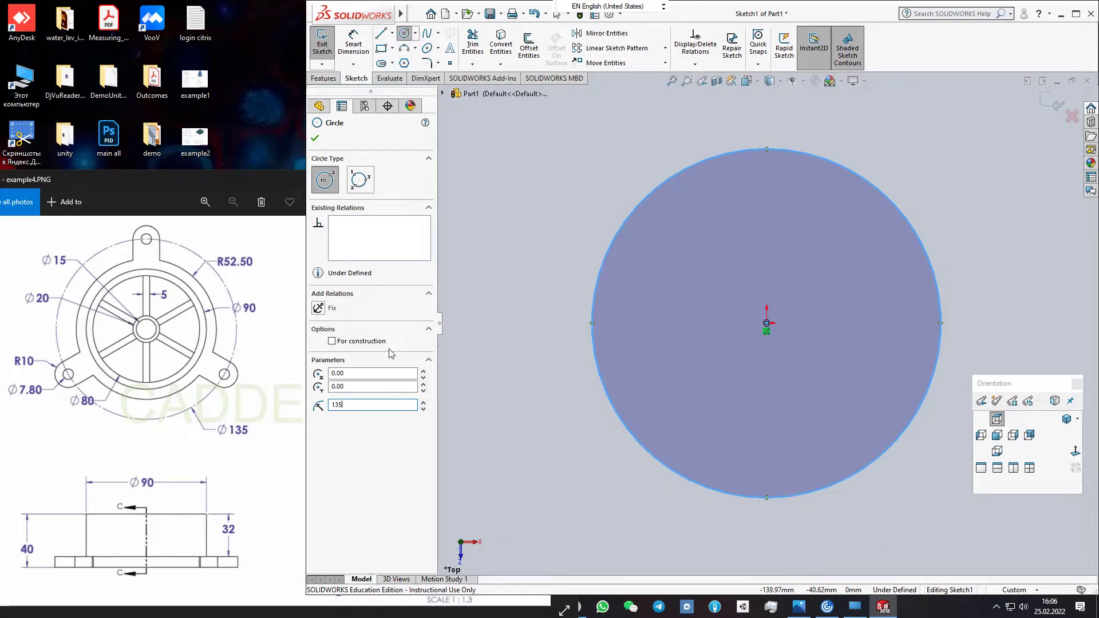
pyautogui.write('/2')
pyautogui.press('Return')
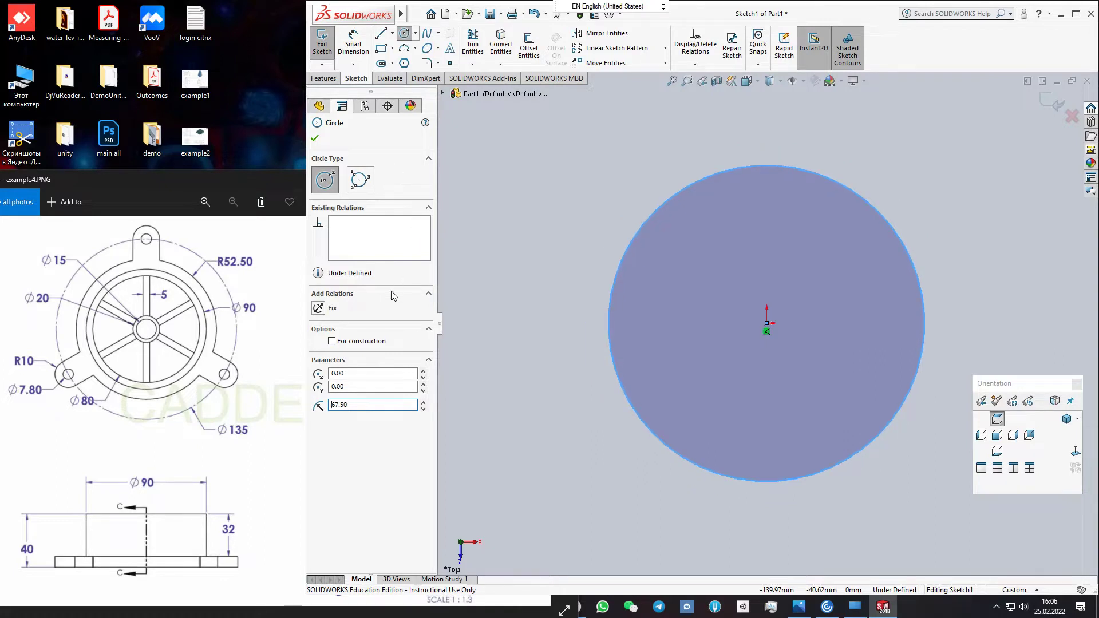
pyautogui.click(332, 341)
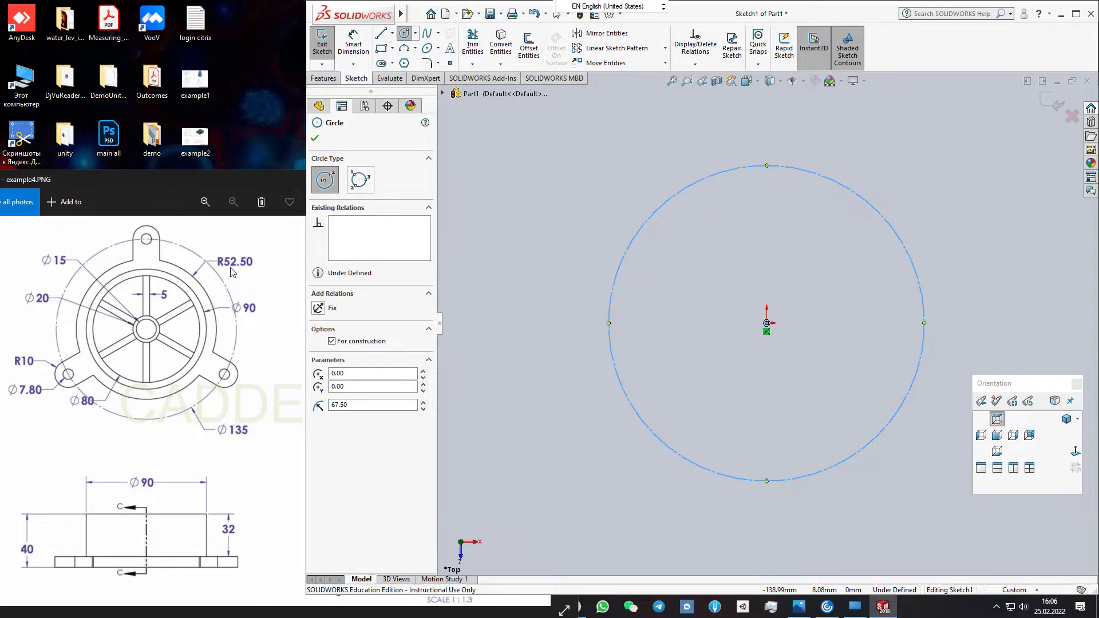
# Draw a solid circle centred on the origin with a radius of 52.5 mm
pyautogui.click(767, 324)
pyautogui.click(829, 417)
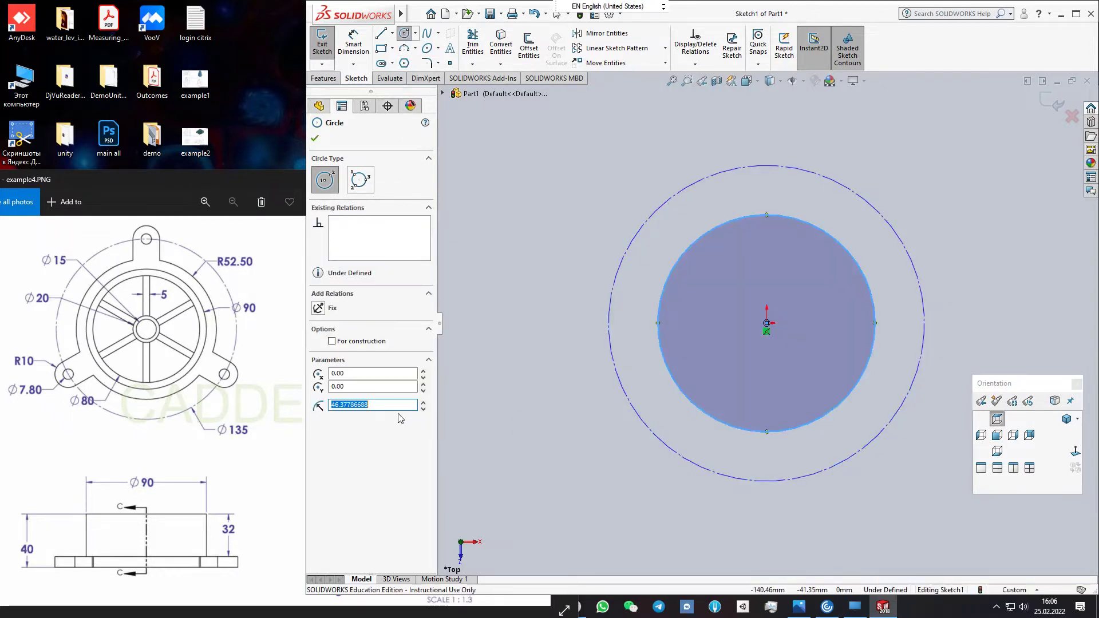
pyautogui.write('52.5')
pyautogui.press('Return')
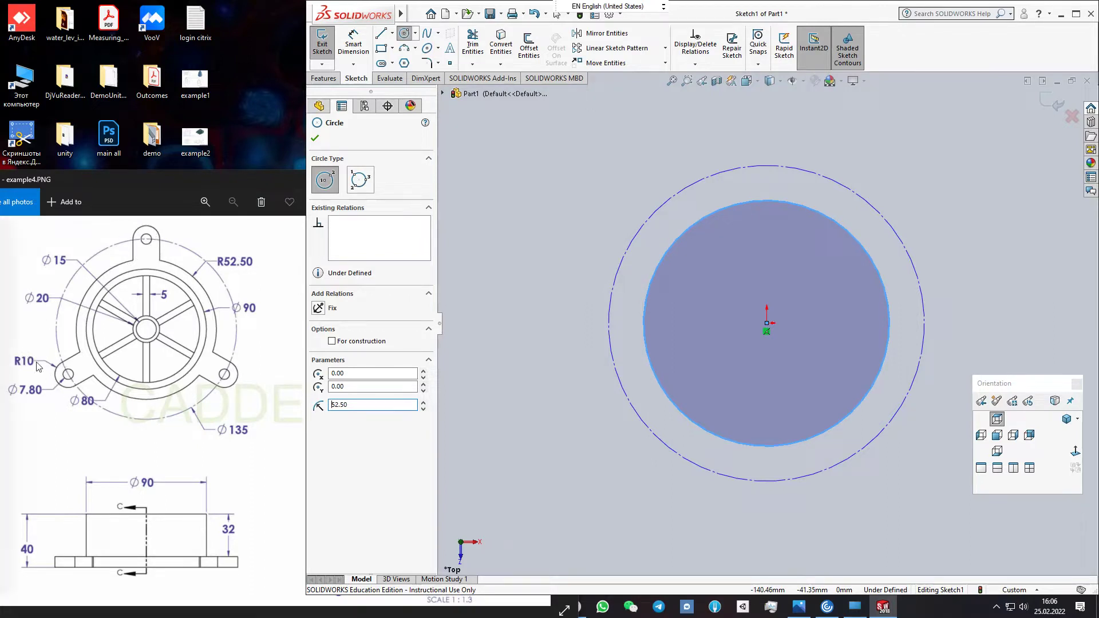
# Draw a circle of 10 mm radius centred on the uppermost point of the construction circle
pyautogui.click(767, 166)
pyautogui.click(780, 172)
pyautogui.write('10')
pyautogui.press('Return')
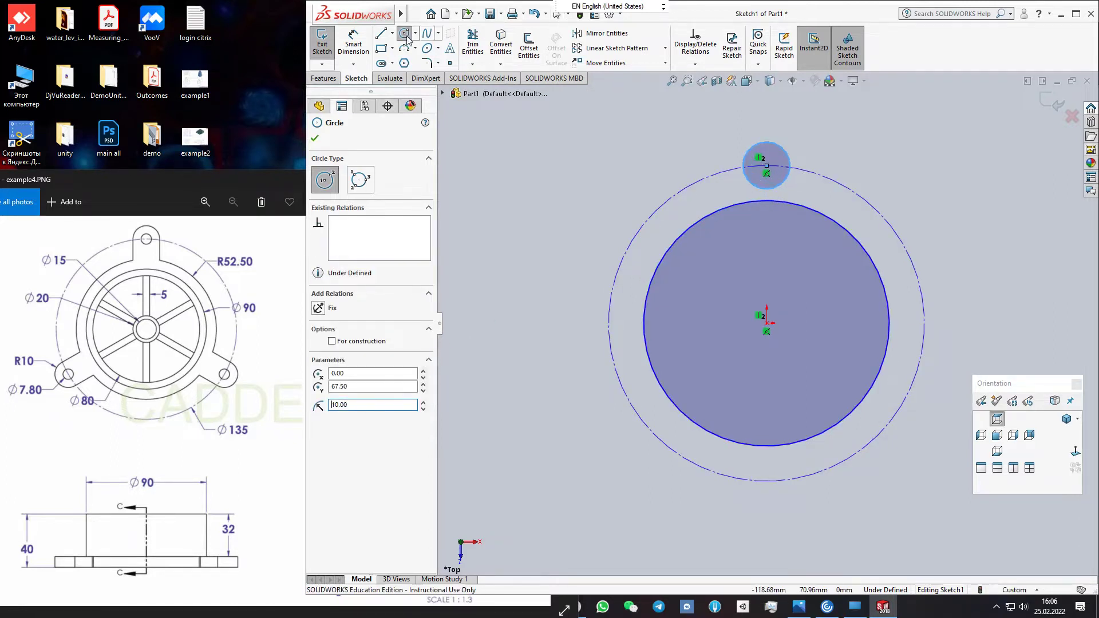
pyautogui.click(381, 33)
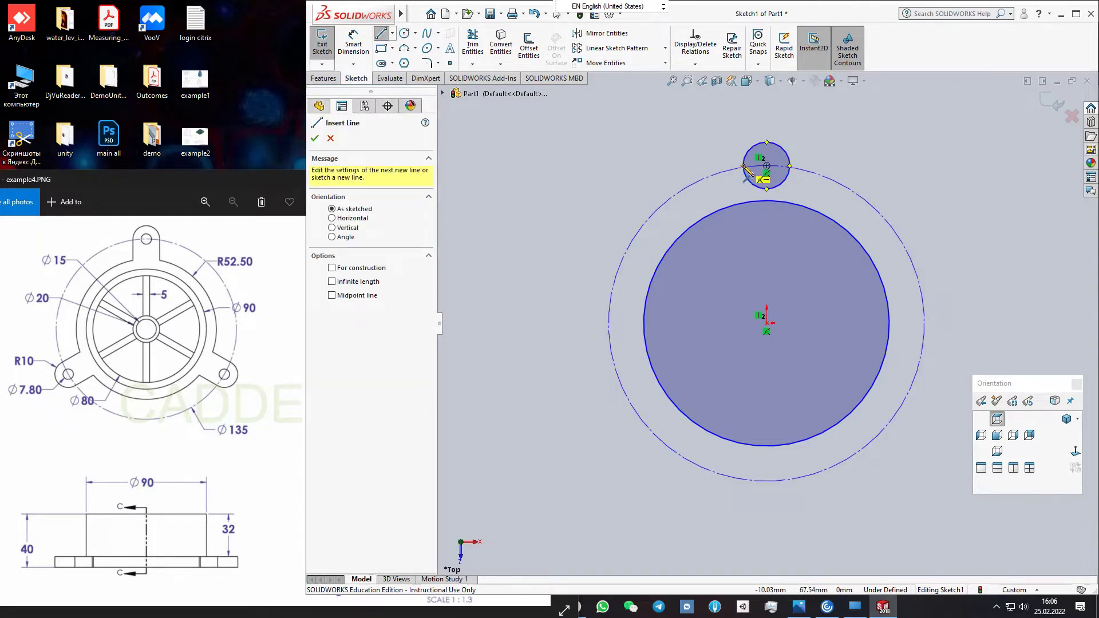
pyautogui.click(743, 166)
pyautogui.click(743, 203)
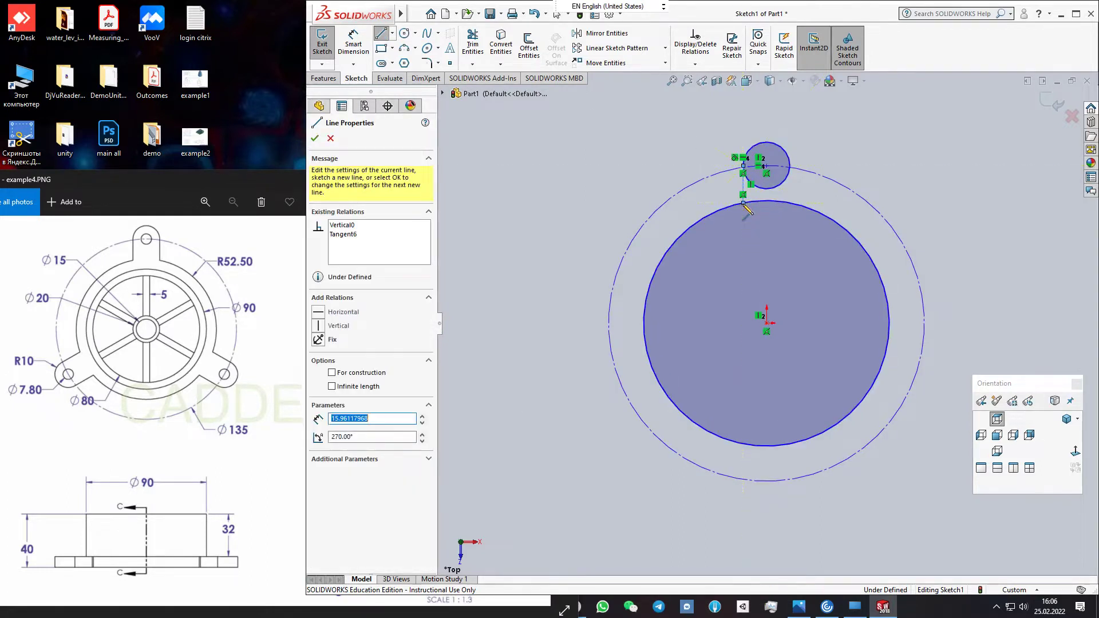
pyautogui.click(639, 157)
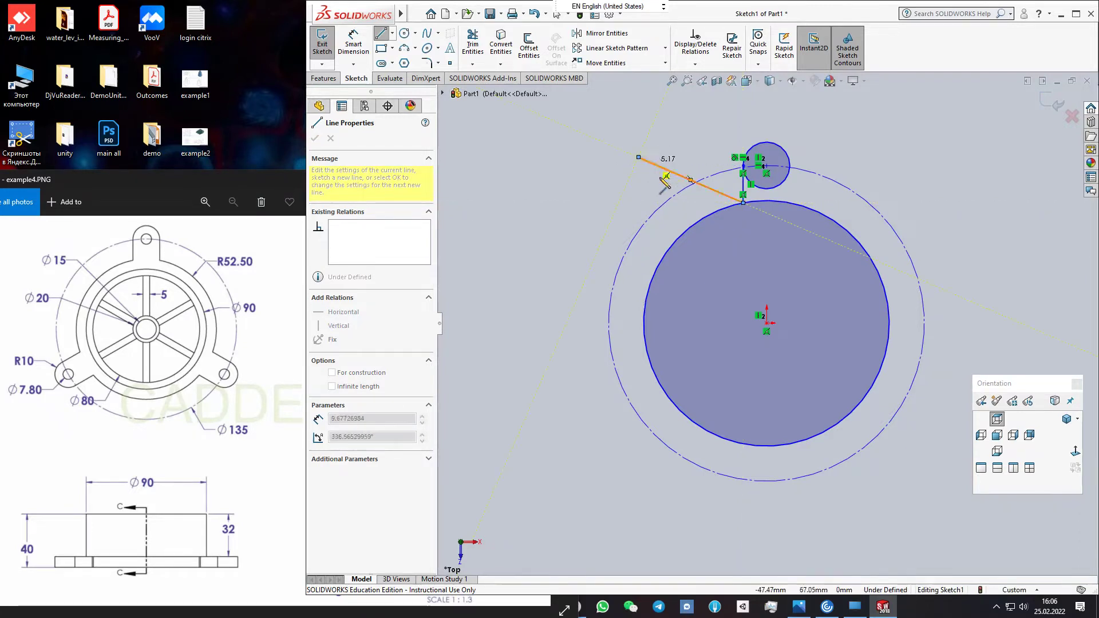
pyautogui.press('Escape')
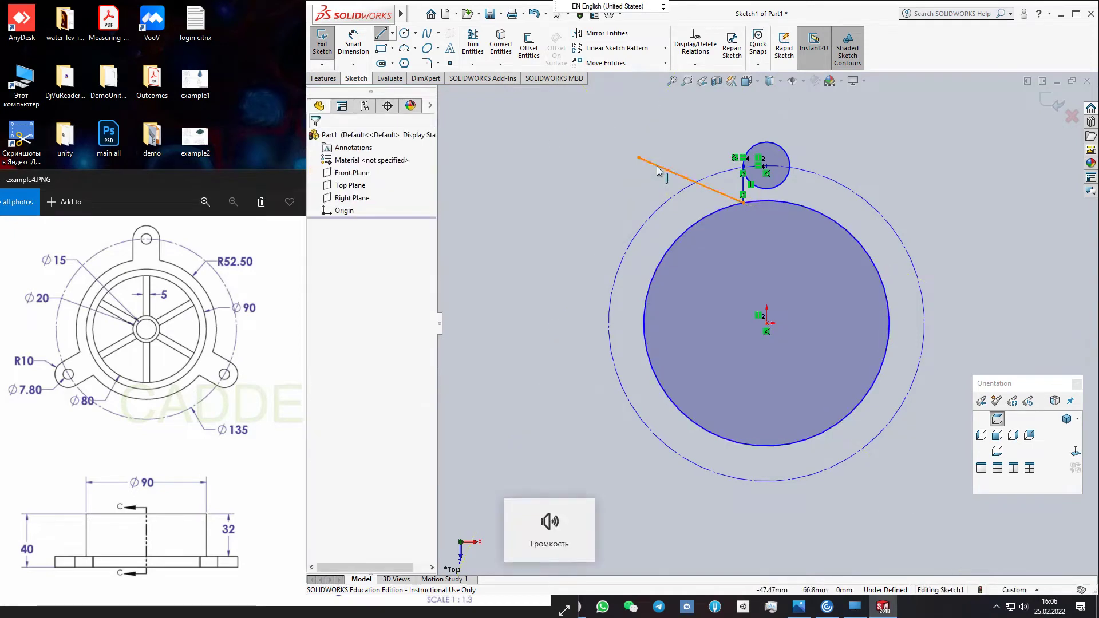
pyautogui.hotkey('ctrl', 'z')
pyautogui.hotkey('ctrl', 'z')
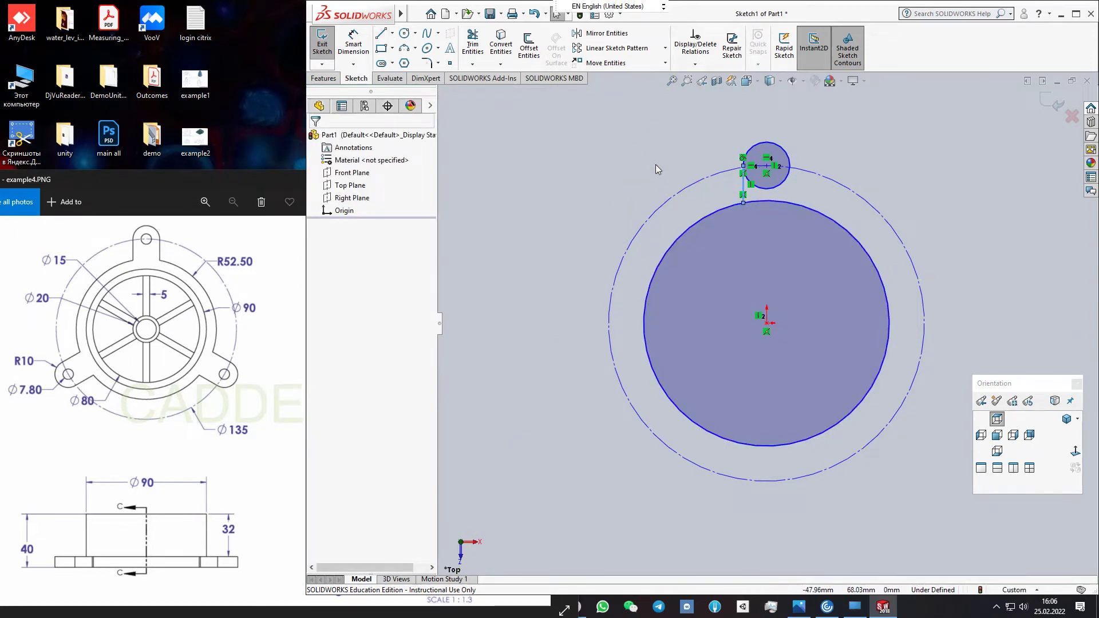
# Draw two vertical tangent lines from both sides of the 10 mm radius circle down to the 52.5 mm radius circle
pyautogui.click(381, 34)
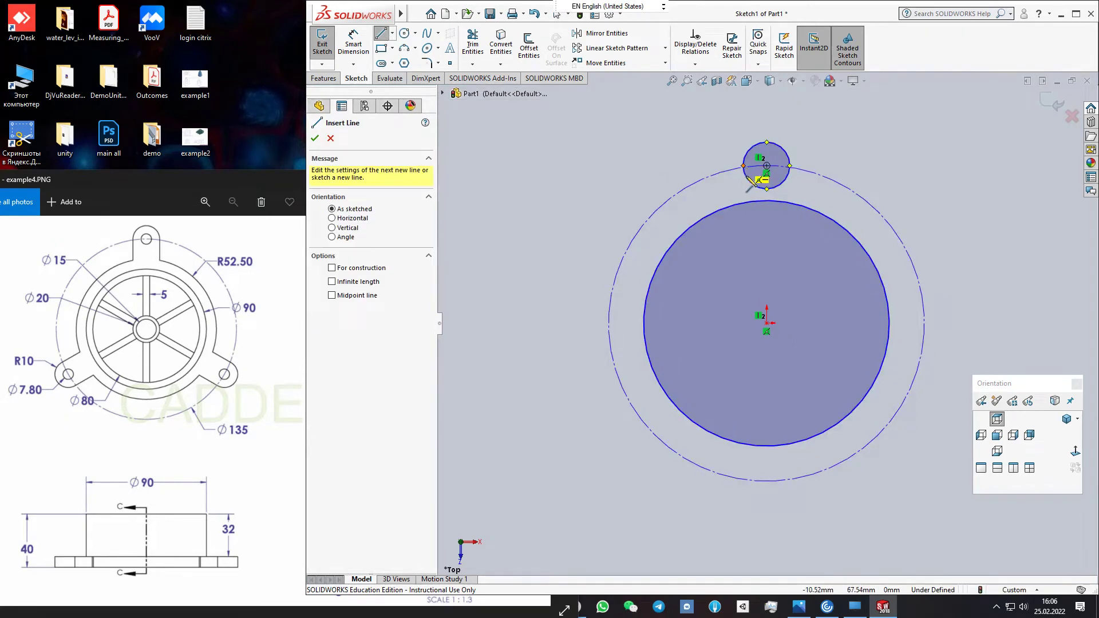
pyautogui.click(744, 166)
pyautogui.click(743, 203)
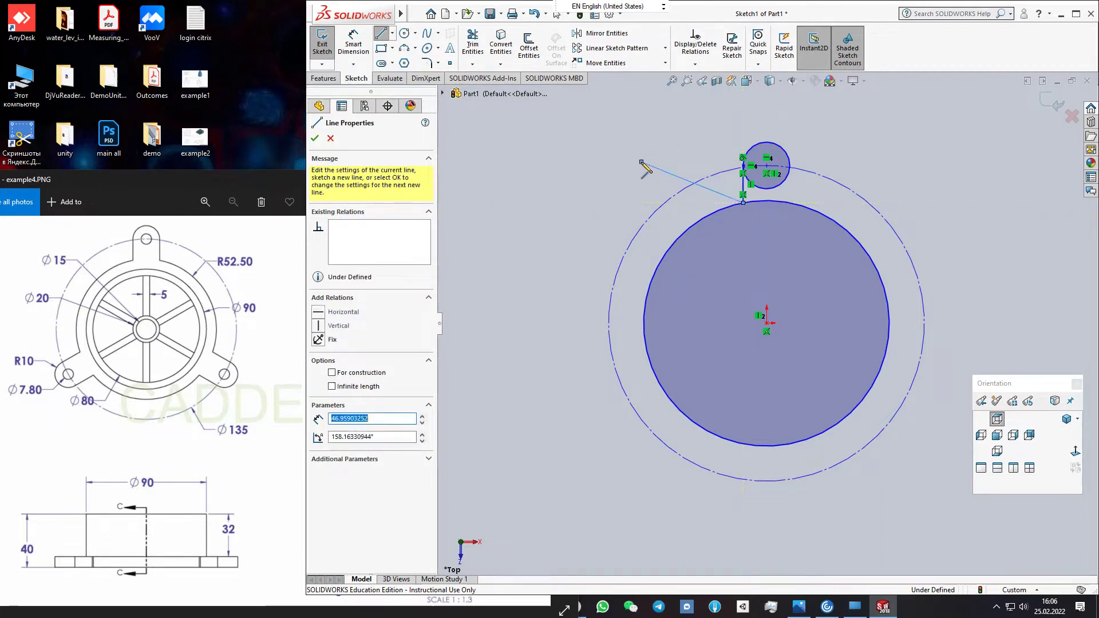
pyautogui.press('Escape')
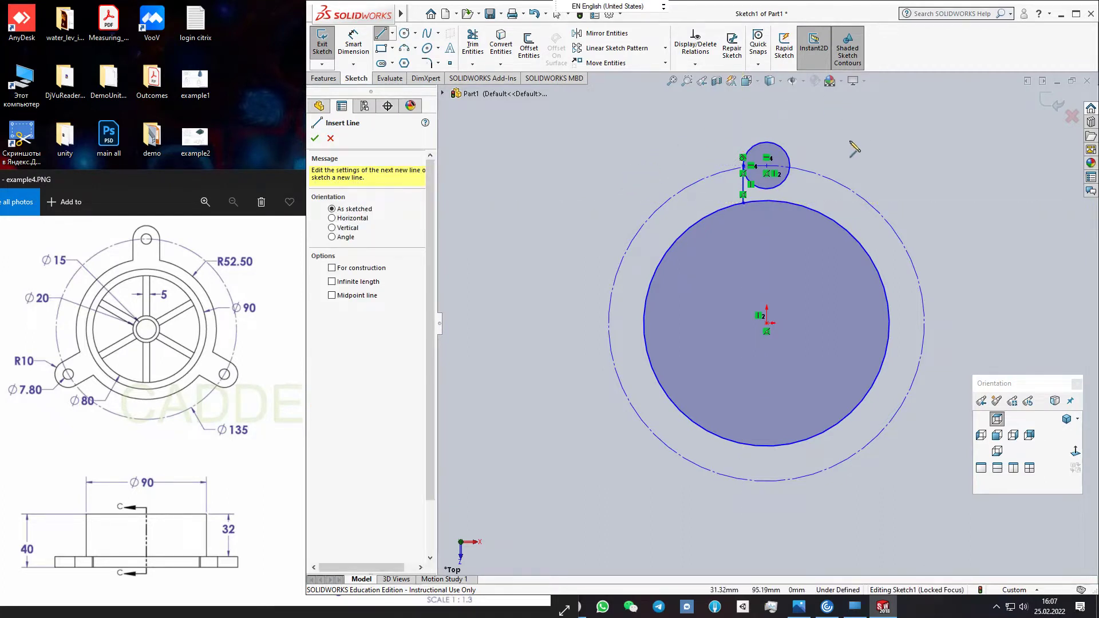
pyautogui.click(790, 166)
pyautogui.click(790, 202)
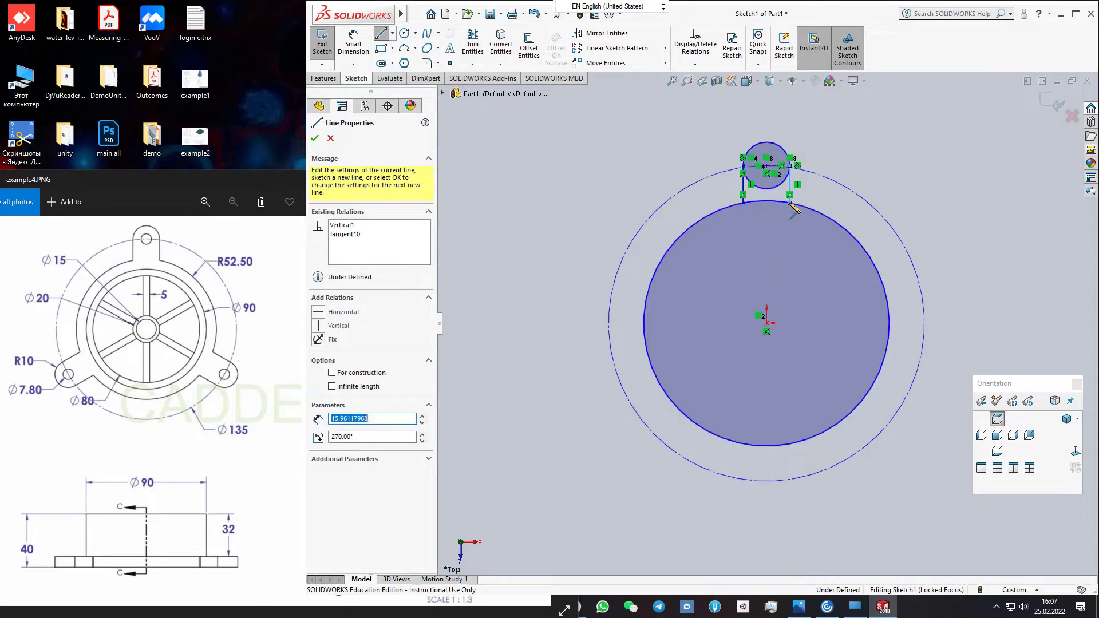
pyautogui.rightClick(856, 150)
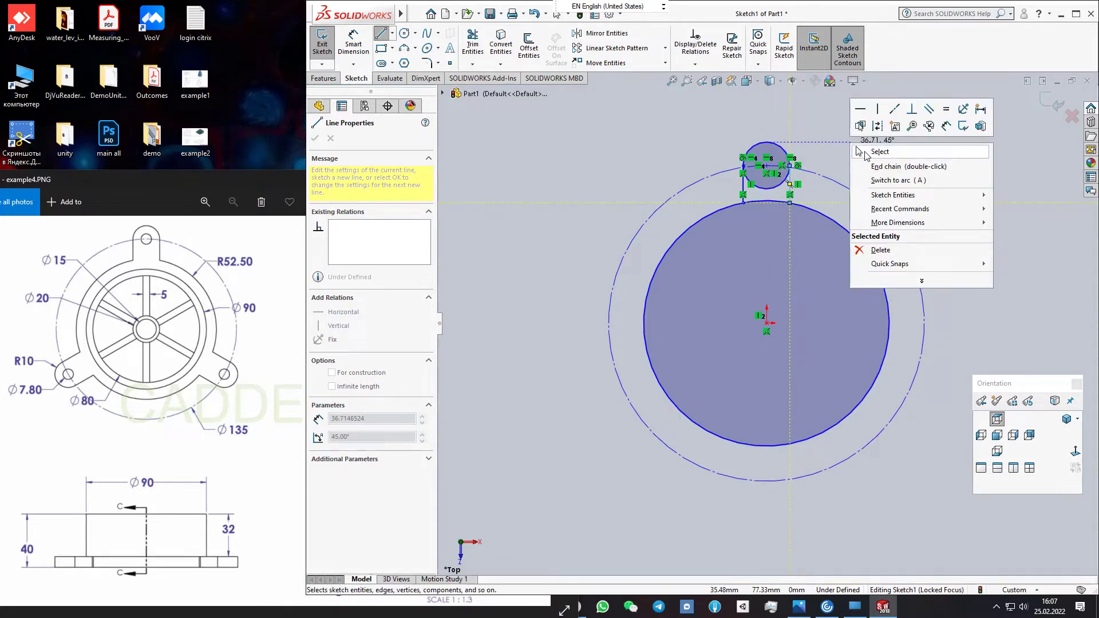
pyautogui.click(879, 152)
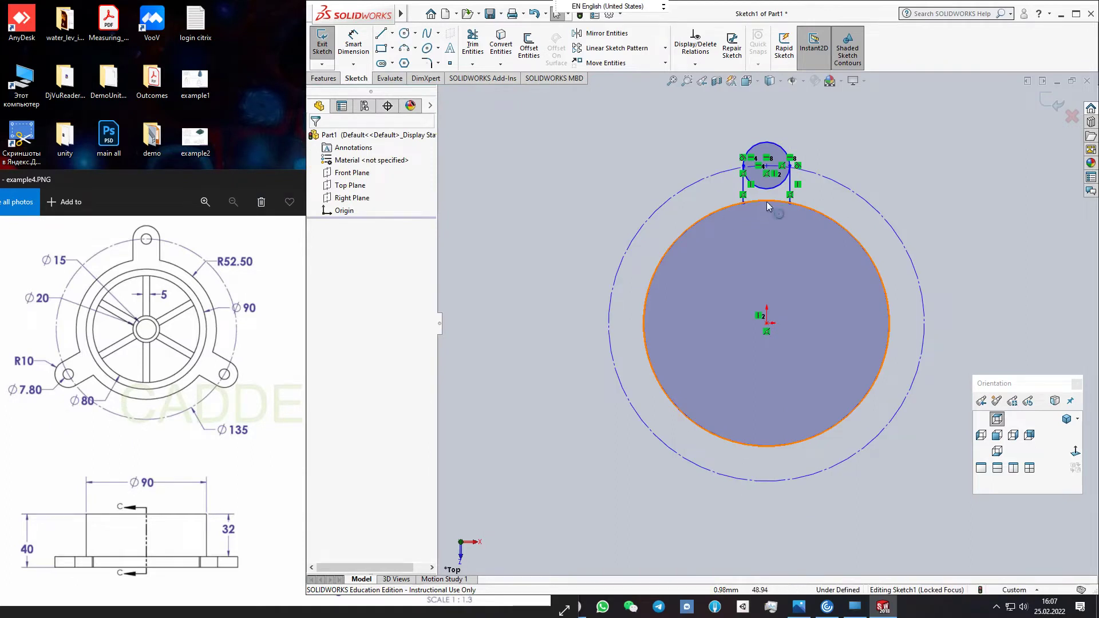
# Power trim the small circle's lower half and the large circle's arc between the two vertical lines to form an open lug outline
pyautogui.click(475, 45)
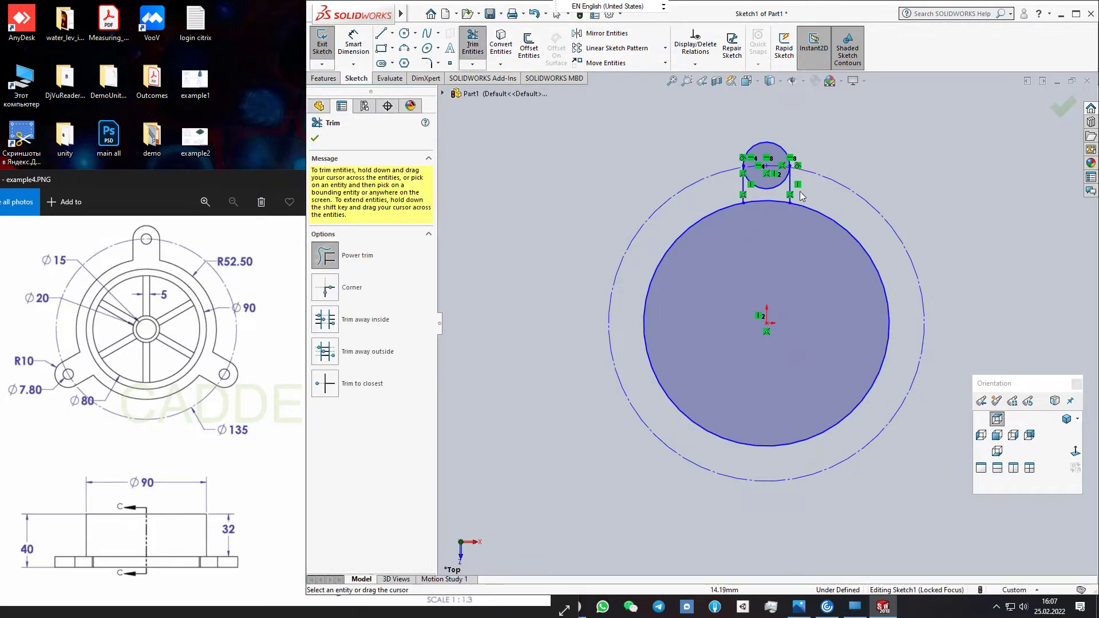
pyautogui.scroll(-2, 758, 222)
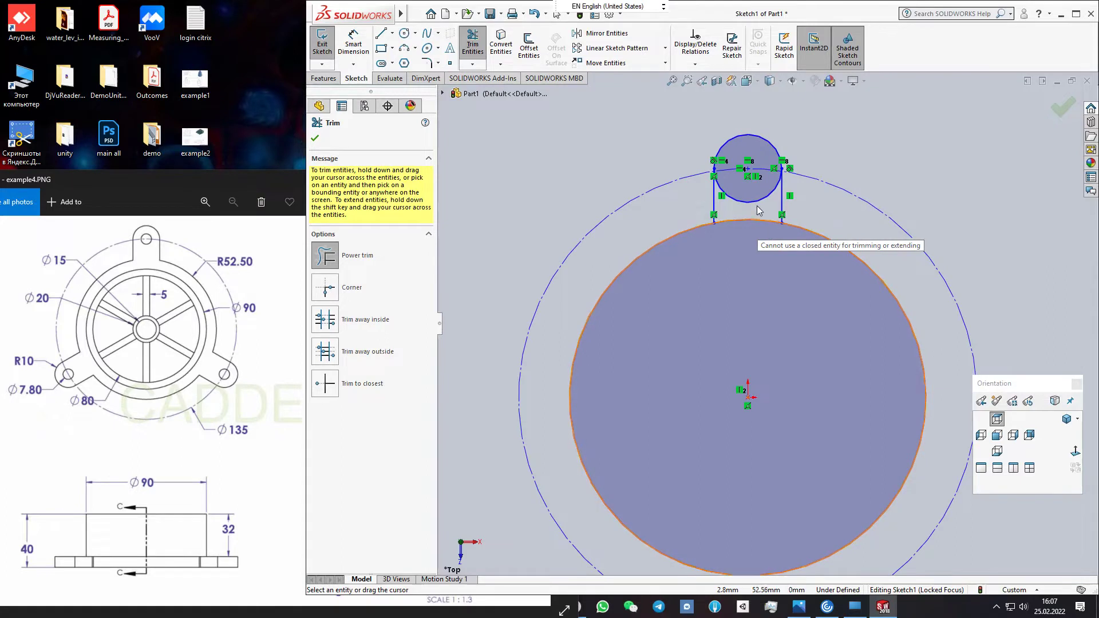
pyautogui.moveTo(747, 220); pyautogui.dragTo(751, 193)
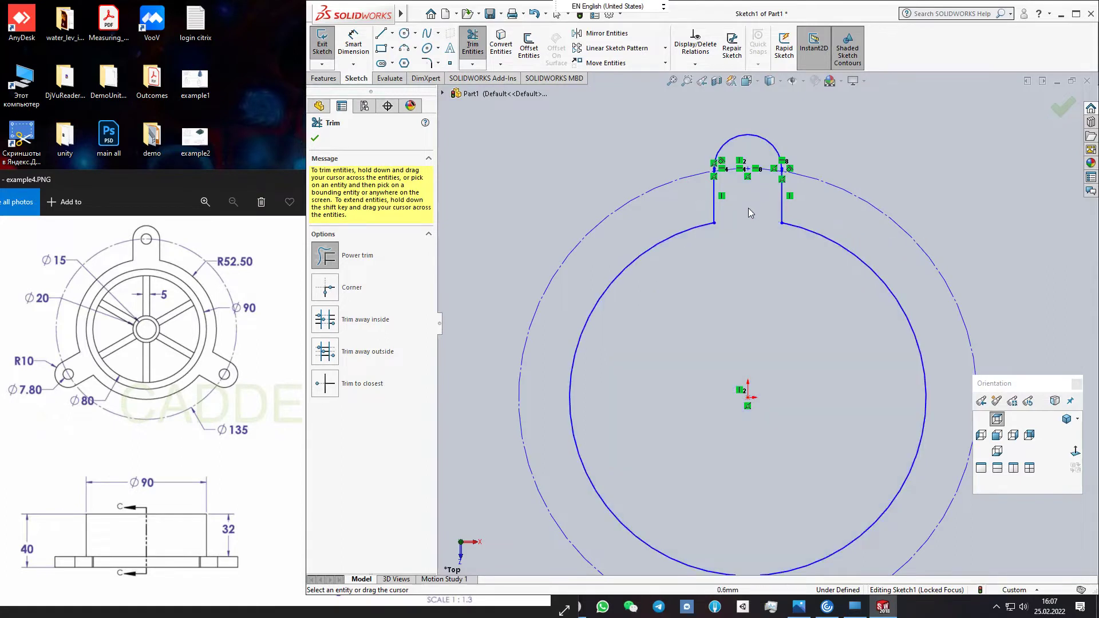
pyautogui.scroll(1, 793, 272)
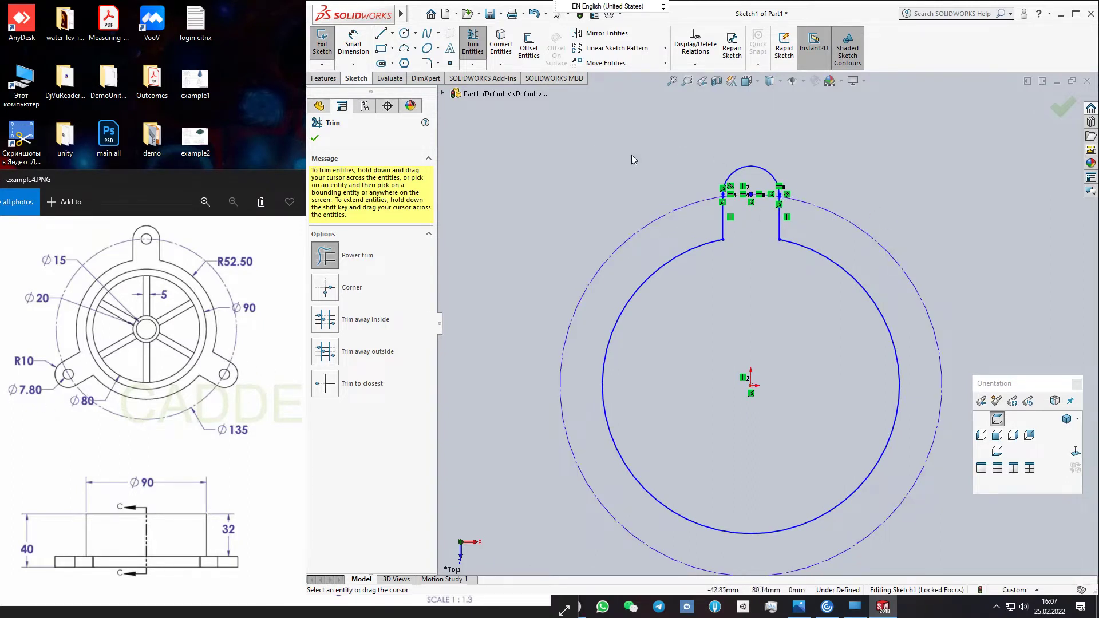
pyautogui.press('Escape')
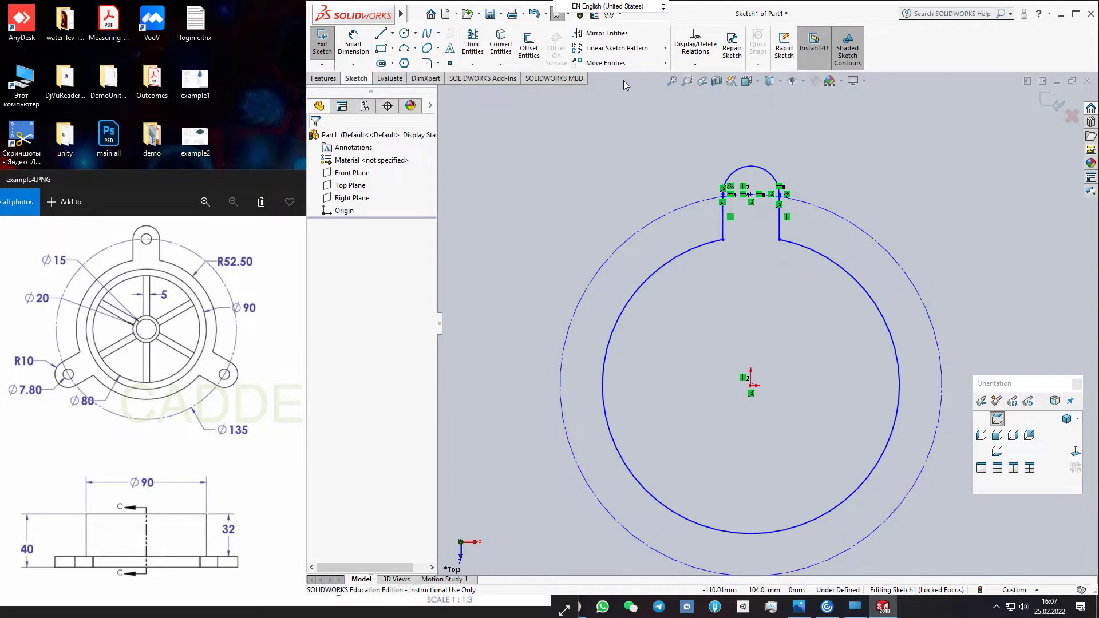
# Circular-pattern the lug's arc and two side lines about the origin as 3 equally spaced instances over 360 degrees
pyautogui.moveTo(823, 153); pyautogui.dragTo(720, 189)
pyautogui.moveTo(802, 228); pyautogui.dragTo(698, 223)
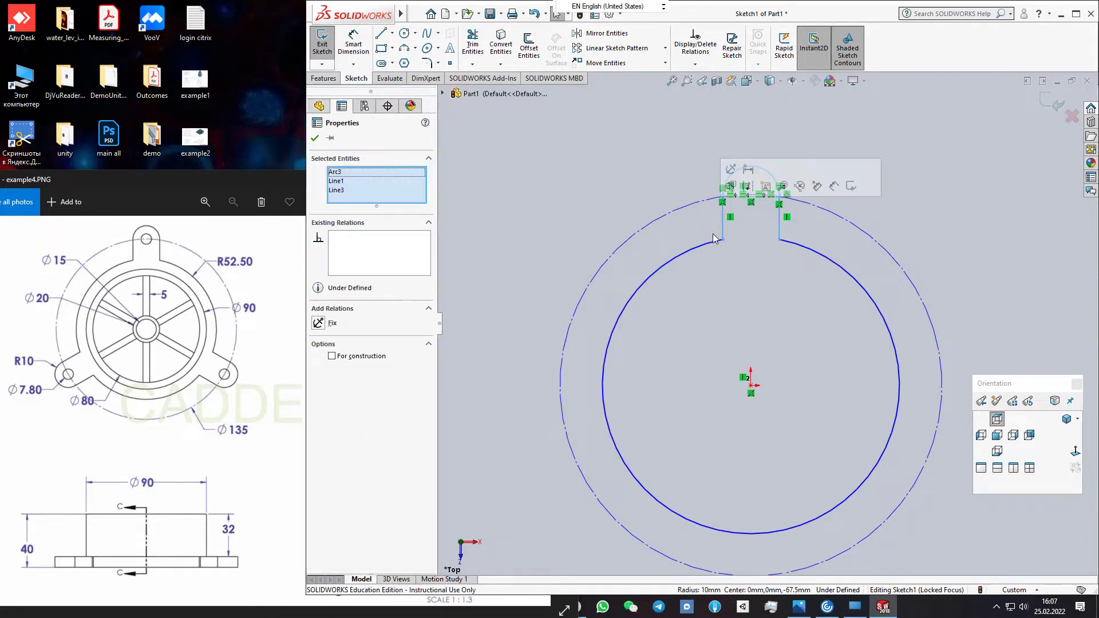
pyautogui.click(665, 48)
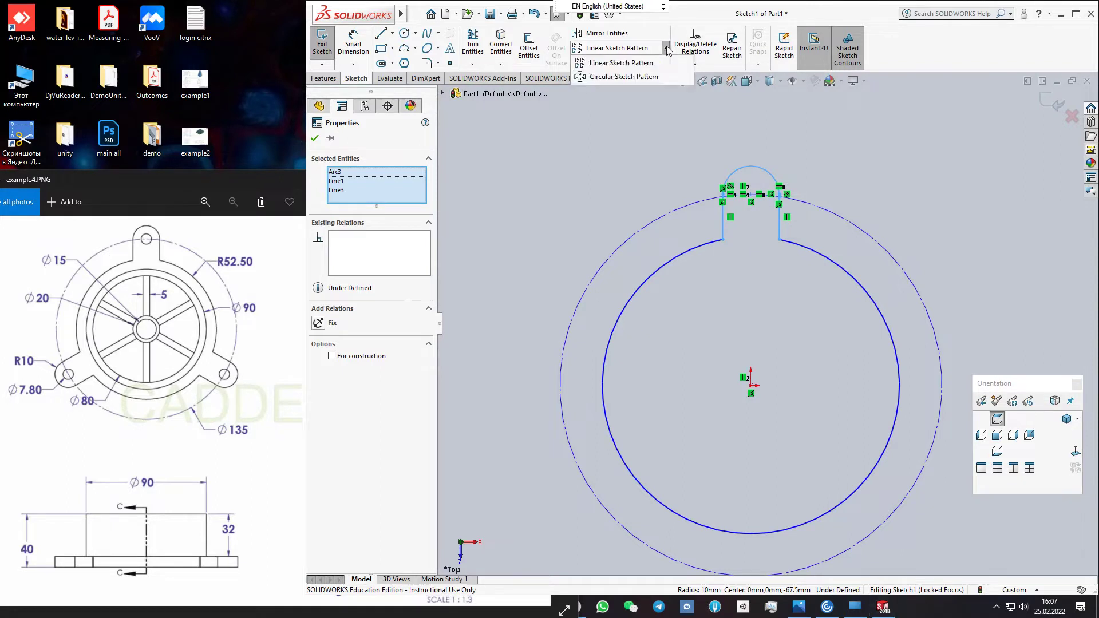
pyautogui.click(641, 76)
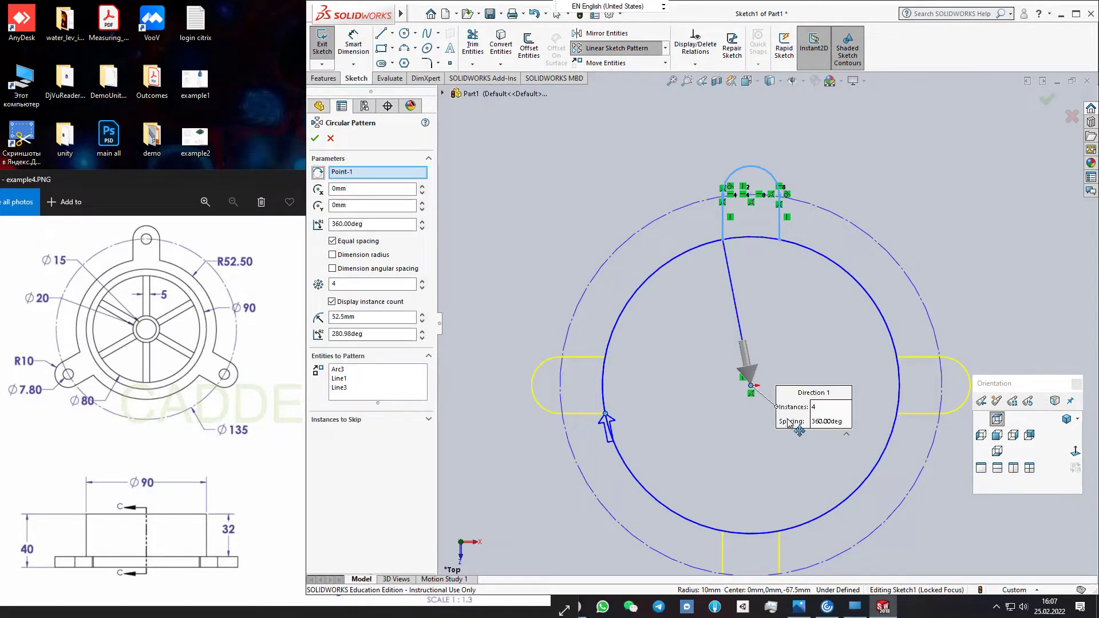
pyautogui.press('z')
pyautogui.scroll(-1, 802, 483)
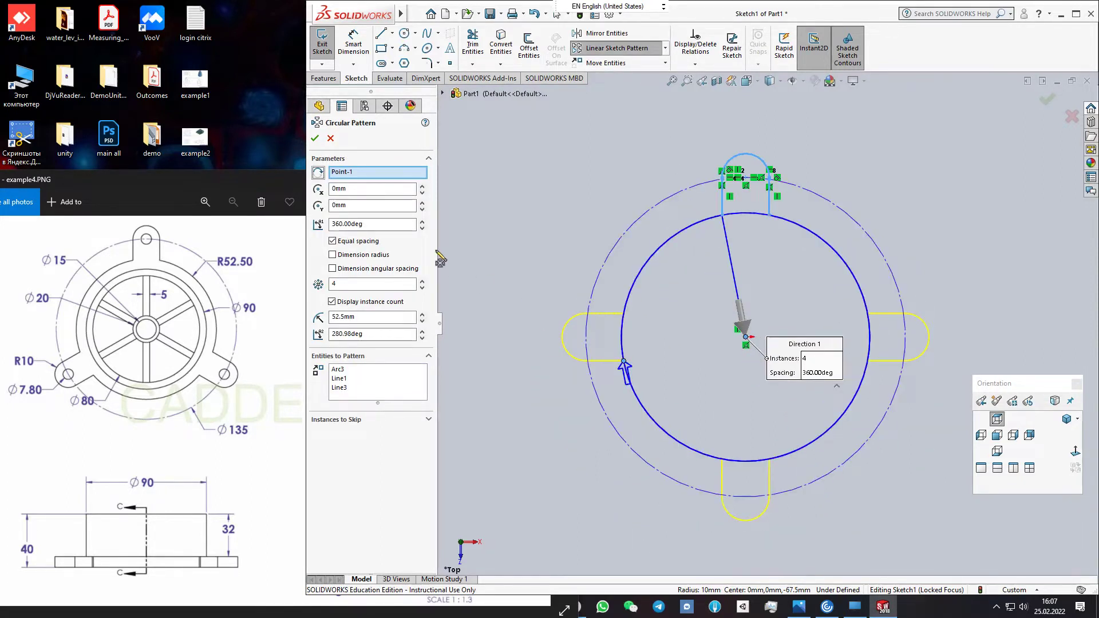
pyautogui.click(422, 289)
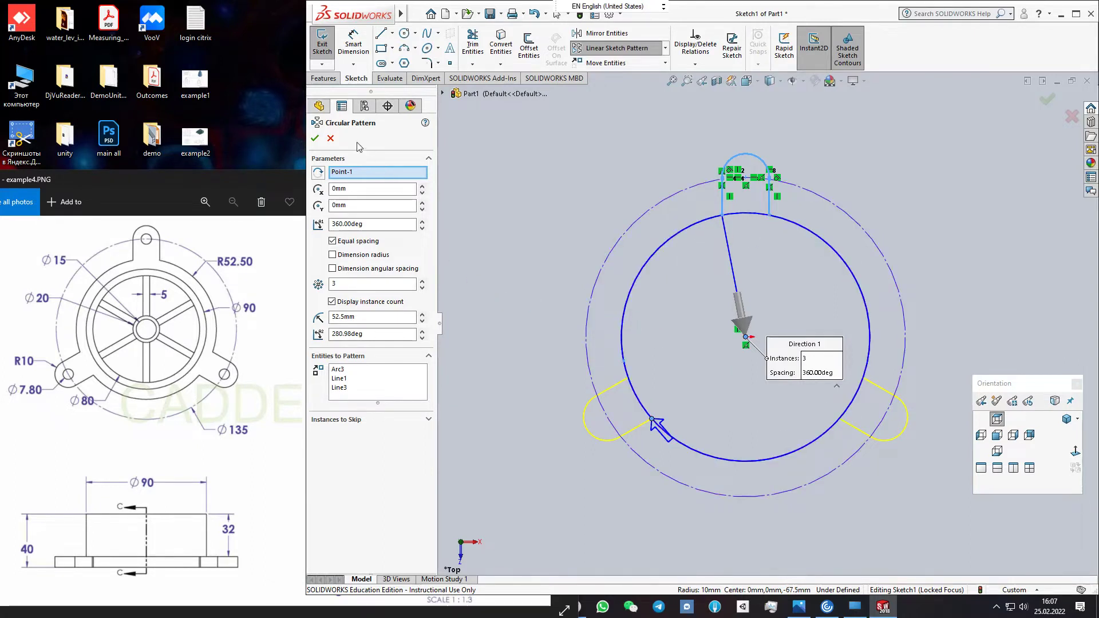
pyautogui.click(314, 138)
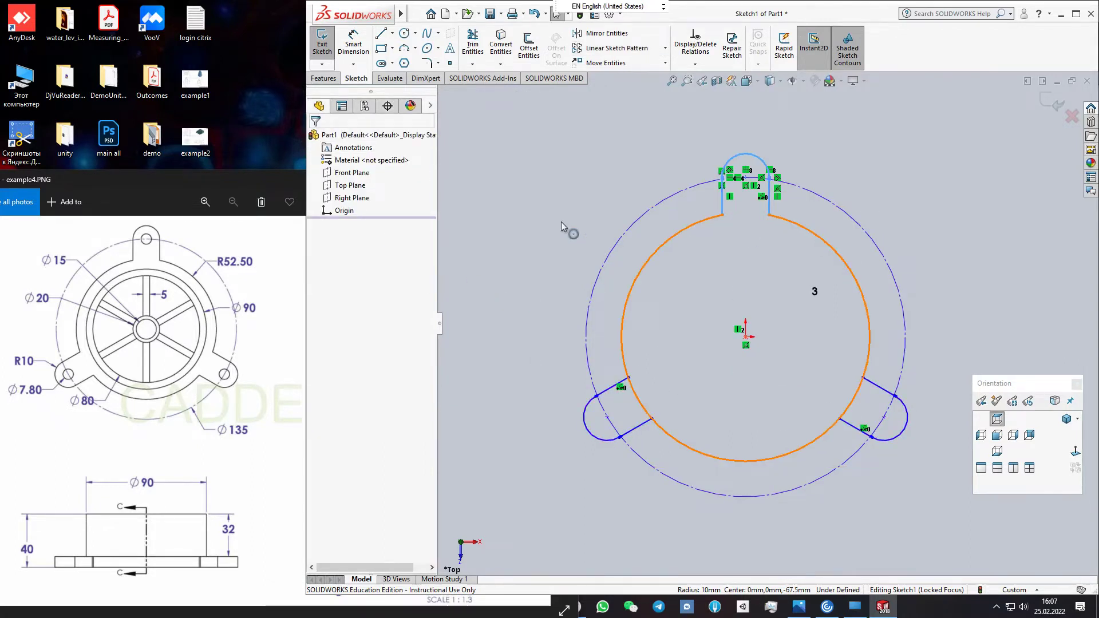
# Power trim the large circle's arcs between the side lines of the two lower lugs to open them into the flange outline
pyautogui.click(473, 45)
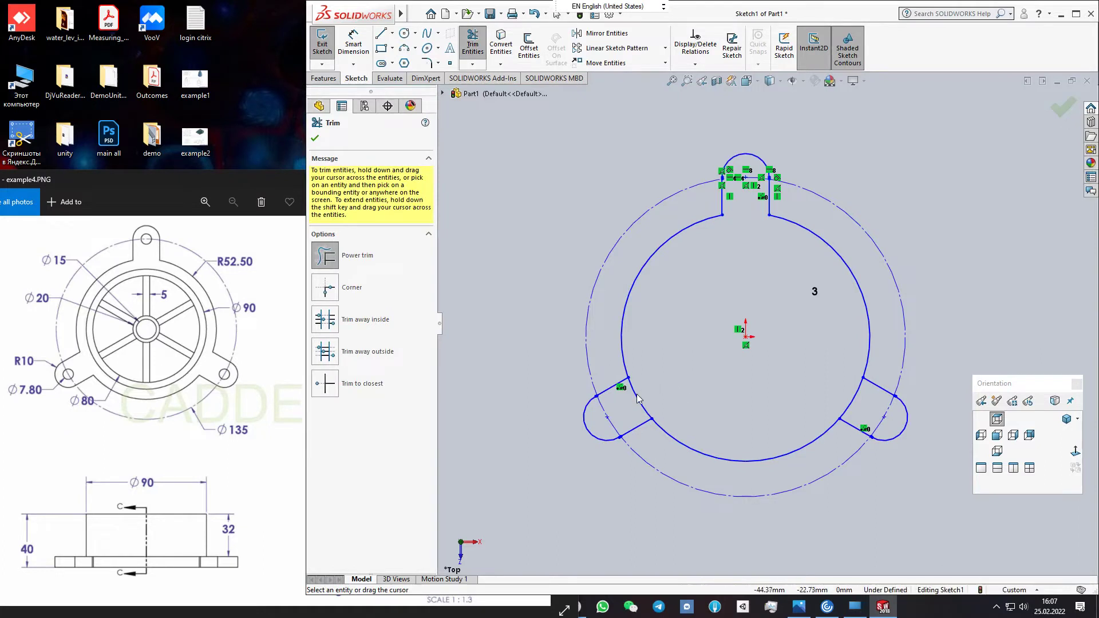
pyautogui.moveTo(636, 395); pyautogui.dragTo(633, 400)
pyautogui.moveTo(865, 397); pyautogui.dragTo(848, 399)
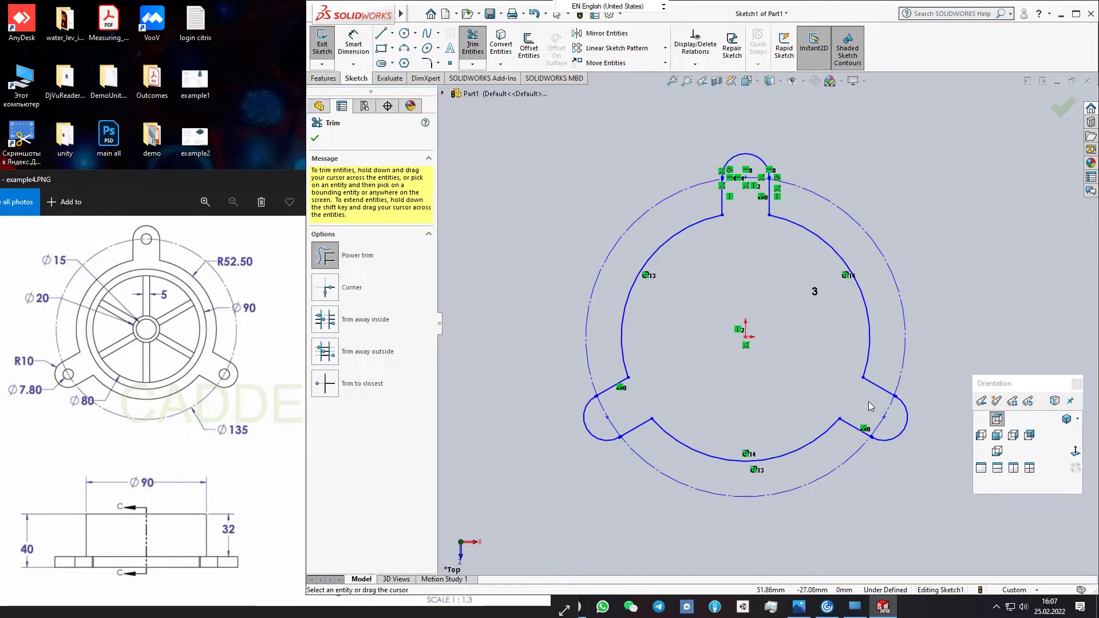
pyautogui.click(1065, 108)
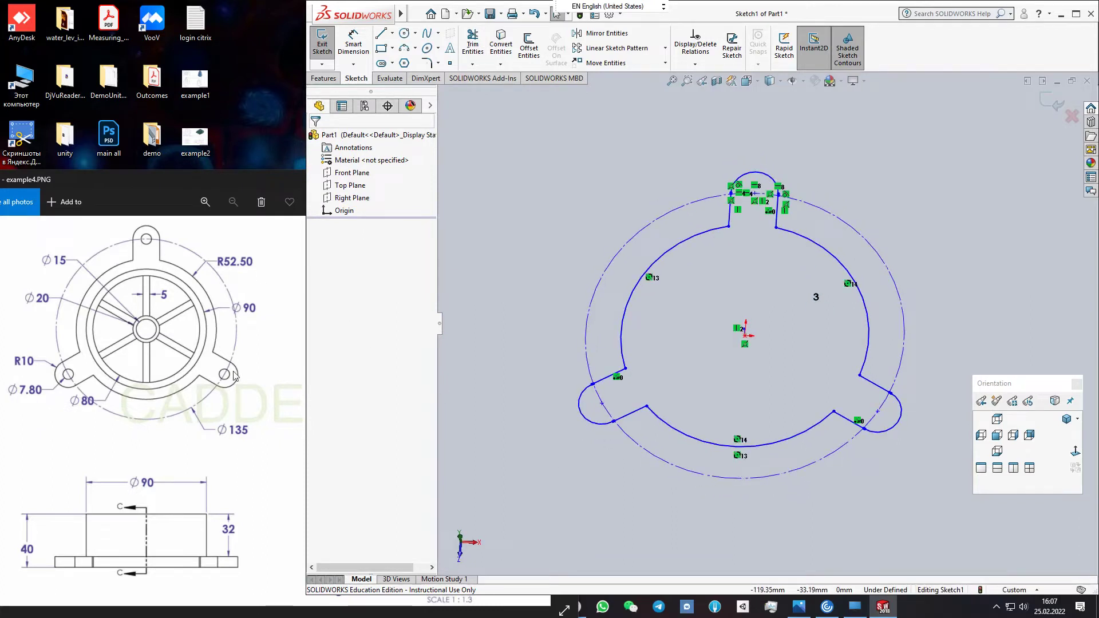
# Start a blind boss extrusion of the closed flange-and-lug region as a solid, with the thin feature turned off
pyautogui.moveTo(764, 321)
pyautogui.mouseDown(button='middle')
pyautogui.moveTo(766, 277)
pyautogui.moveTo(733, 345)
pyautogui.mouseUp(button='middle')
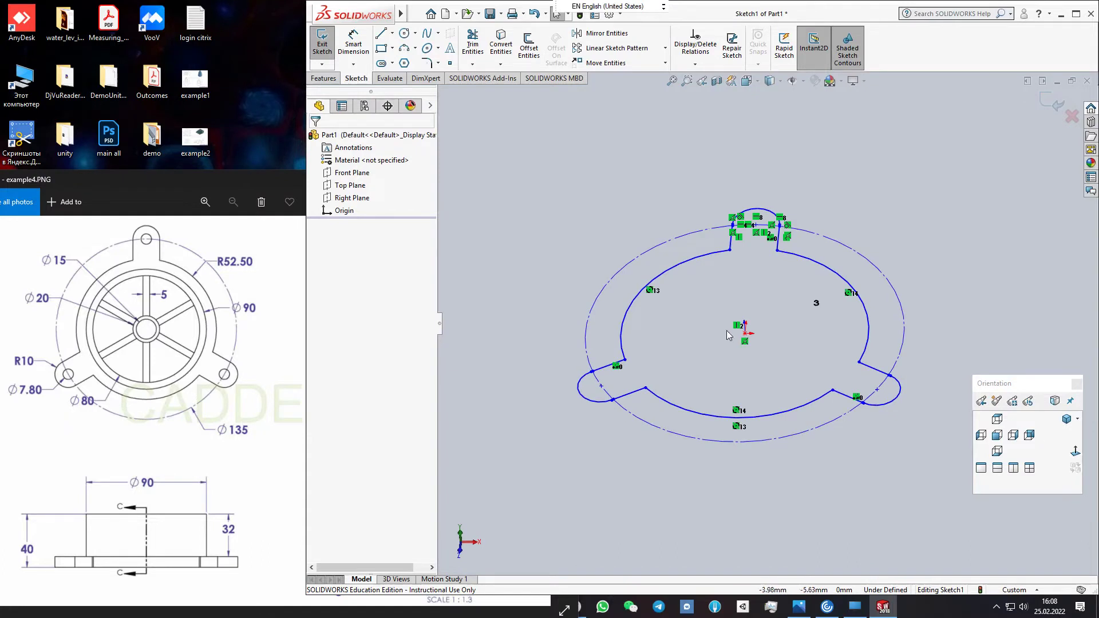
pyautogui.click(324, 78)
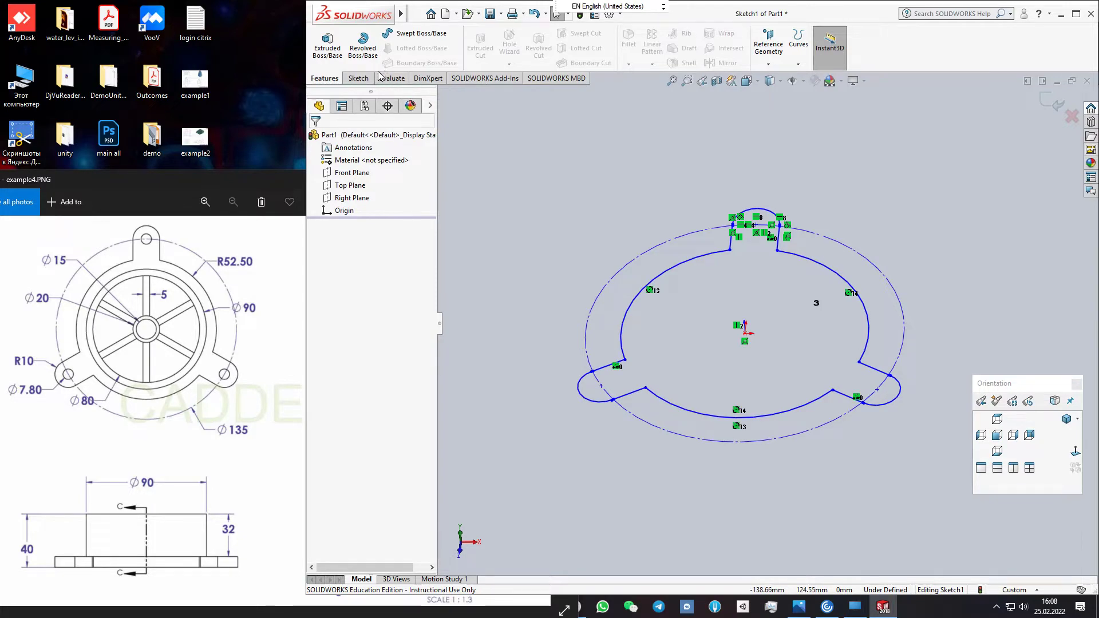
pyautogui.click(327, 44)
pyautogui.moveTo(764, 309); pyautogui.dragTo(810, 303, button='middle')
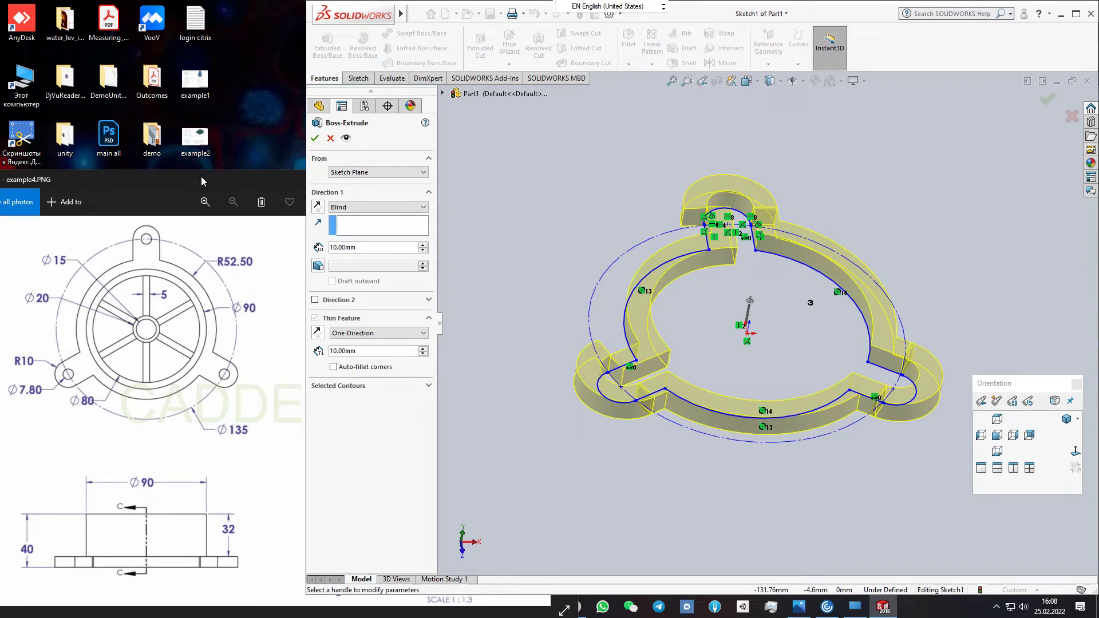
pyautogui.click(362, 386)
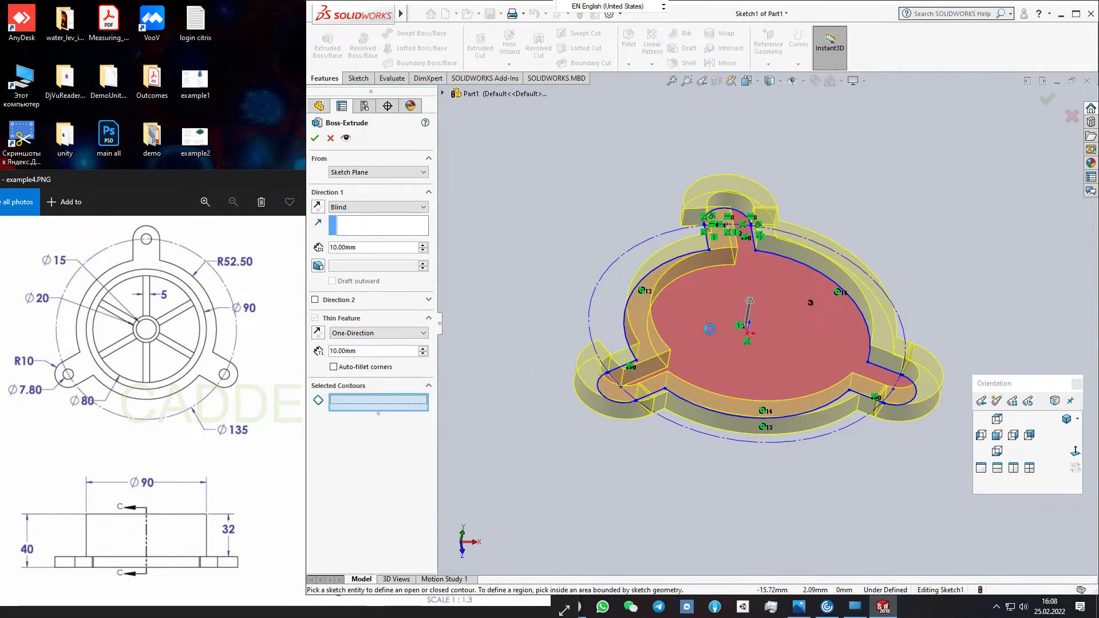
pyautogui.click(709, 332)
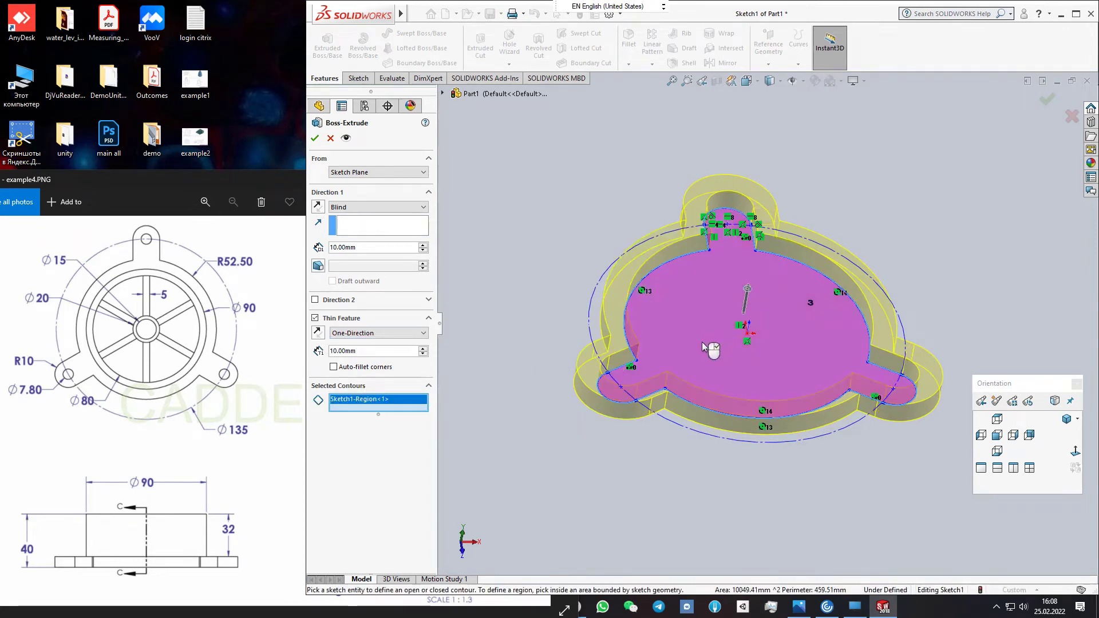
pyautogui.click(315, 319)
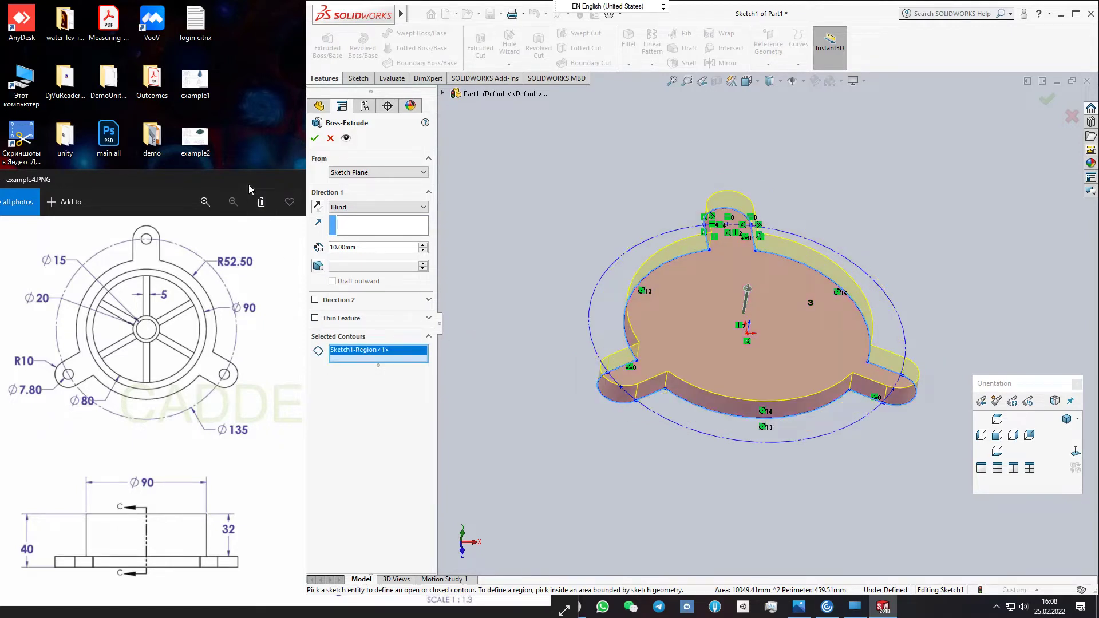
# Check the flange thickness in the reference drawing and extrude the flange profile to a depth of 8 mm
pyautogui.click(249, 184)
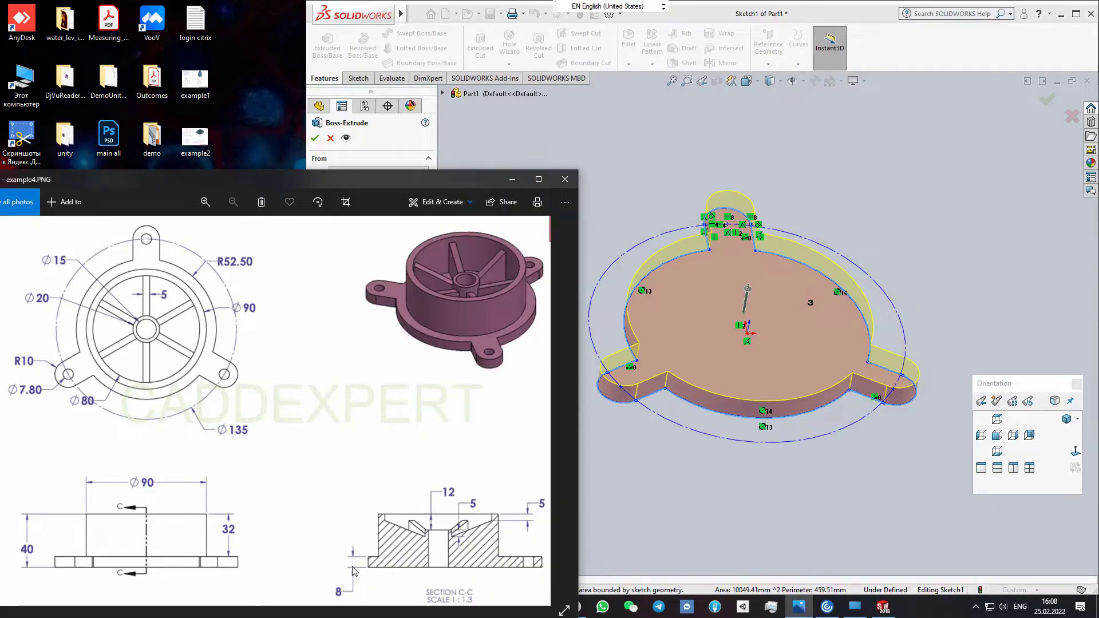
pyautogui.click(713, 18)
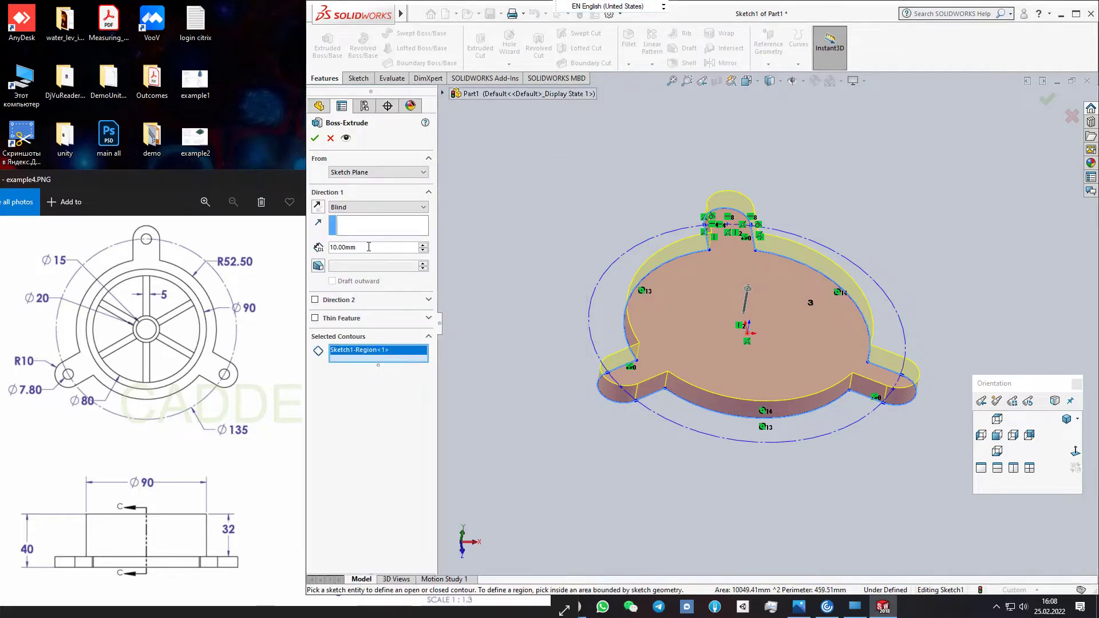
pyautogui.doubleClick(328, 247)
pyautogui.write('8')
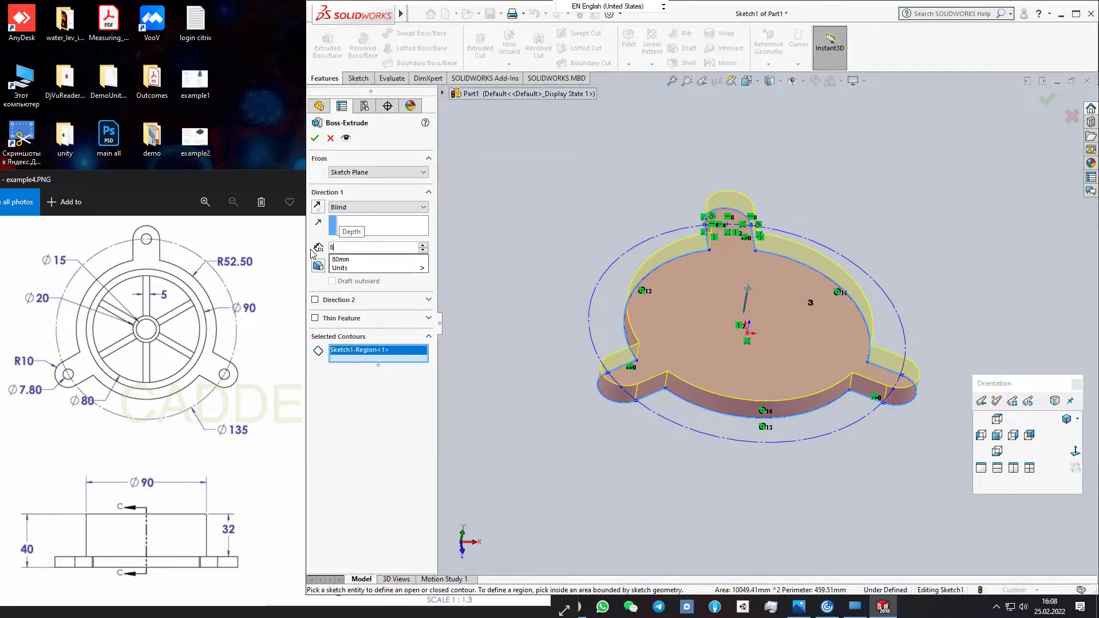
pyautogui.press('Return')
pyautogui.click(315, 138)
# Create a new sketch on the flange's upper face and view it from the top
pyautogui.moveTo(676, 297); pyautogui.dragTo(677, 321, button='middle')
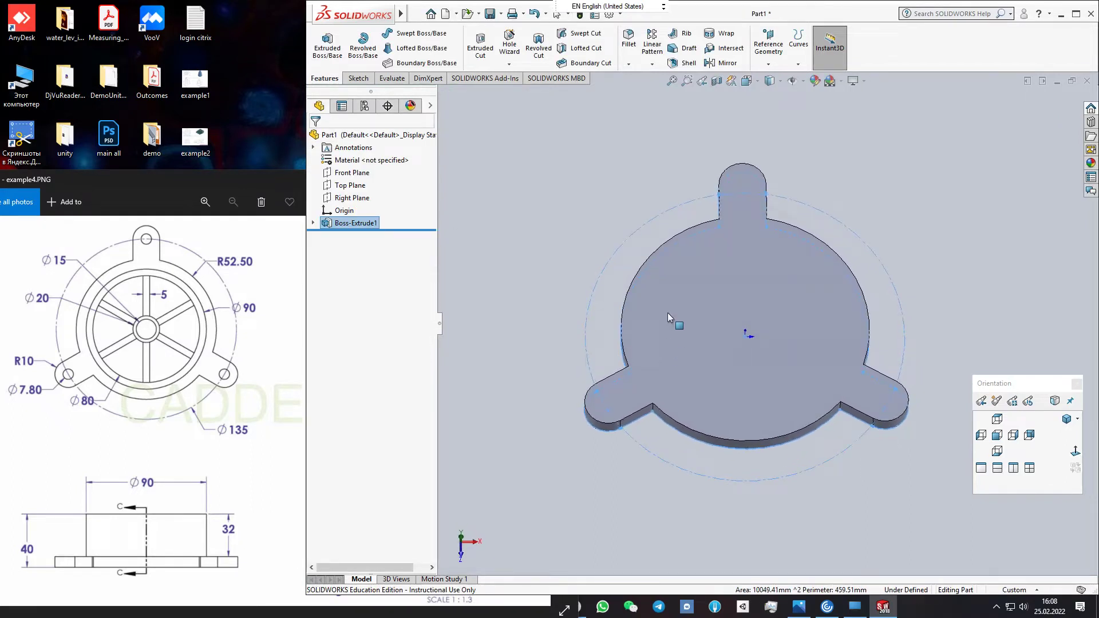
pyautogui.click(997, 419)
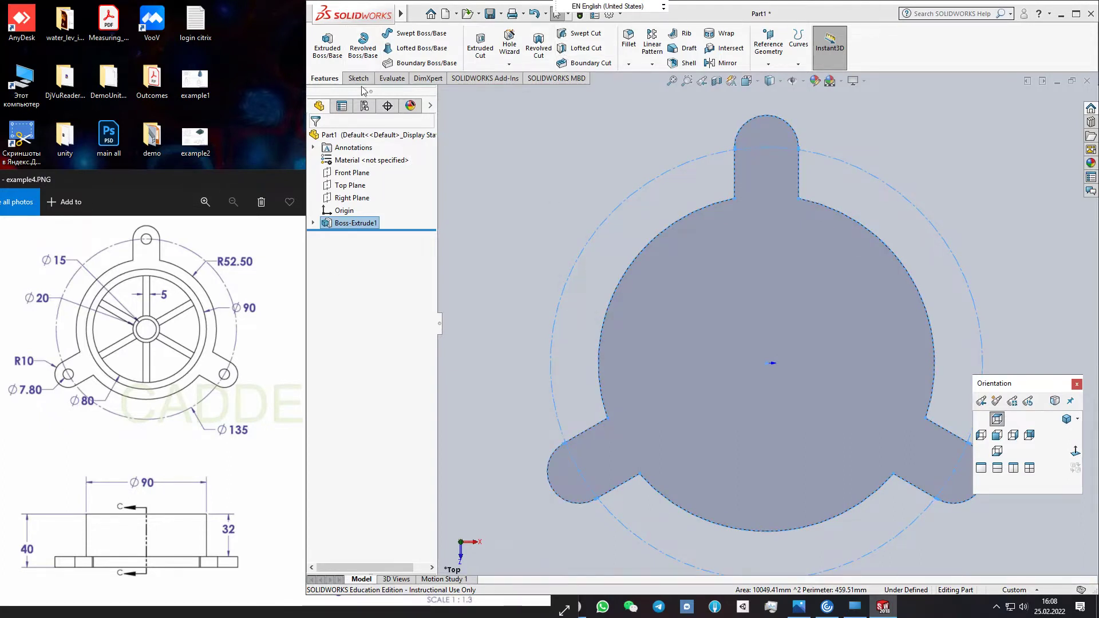
pyautogui.moveTo(623, 252); pyautogui.dragTo(600, 201, button='middle')
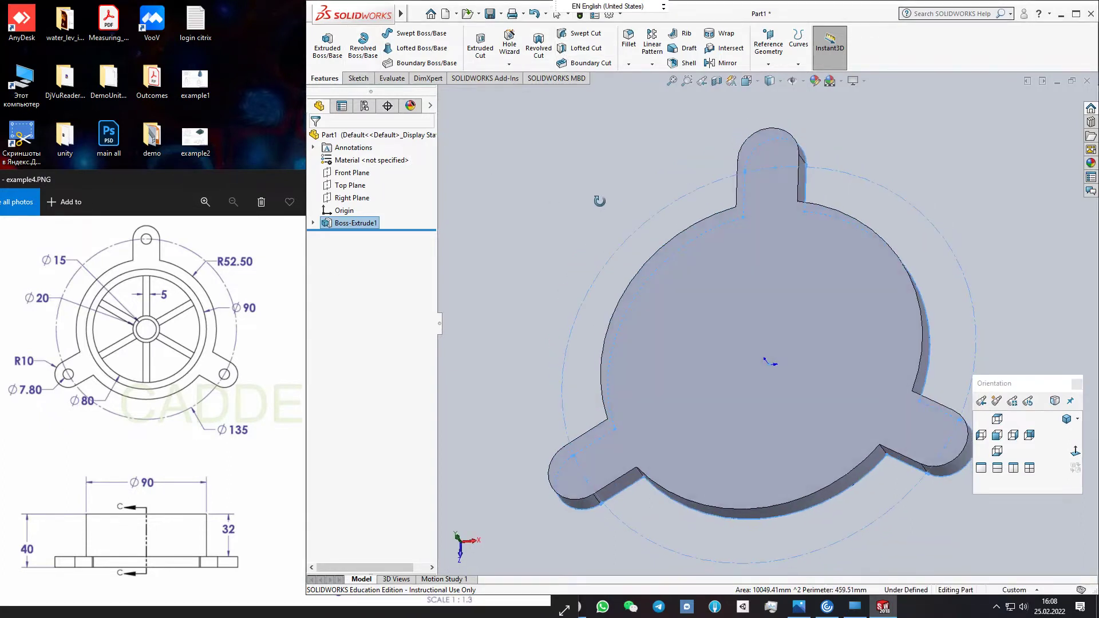
pyautogui.click(359, 79)
pyautogui.click(323, 42)
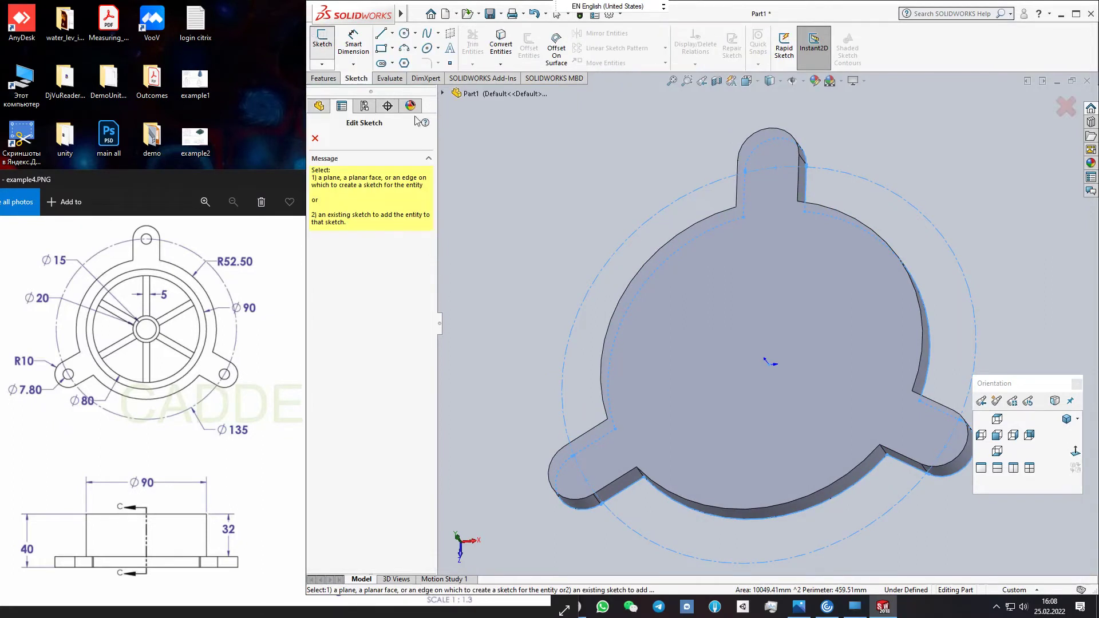
pyautogui.click(706, 318)
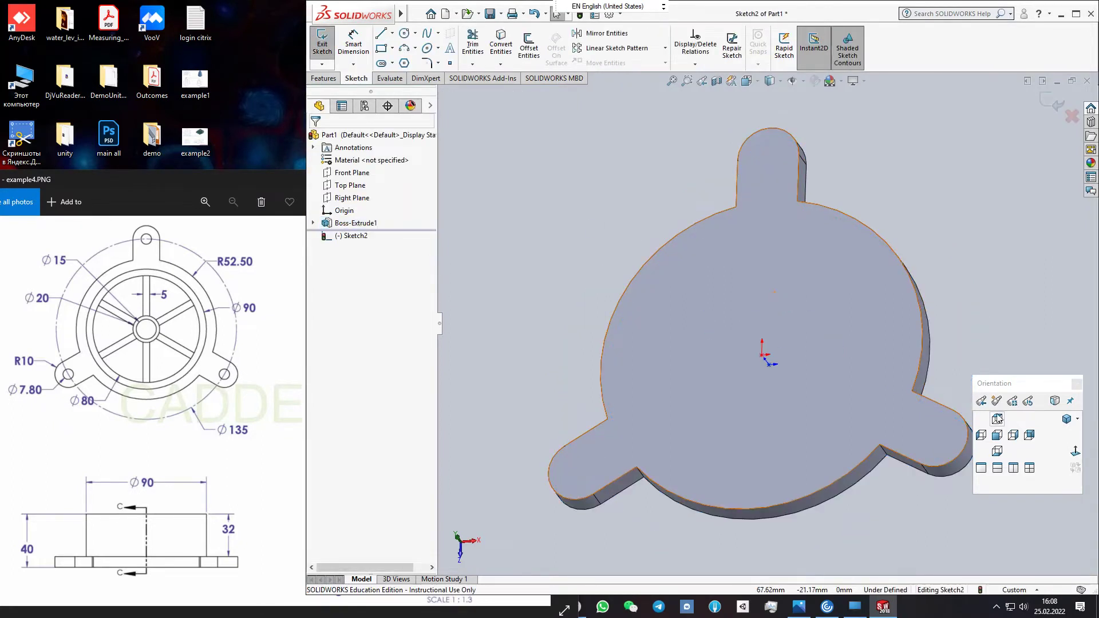
pyautogui.click(998, 419)
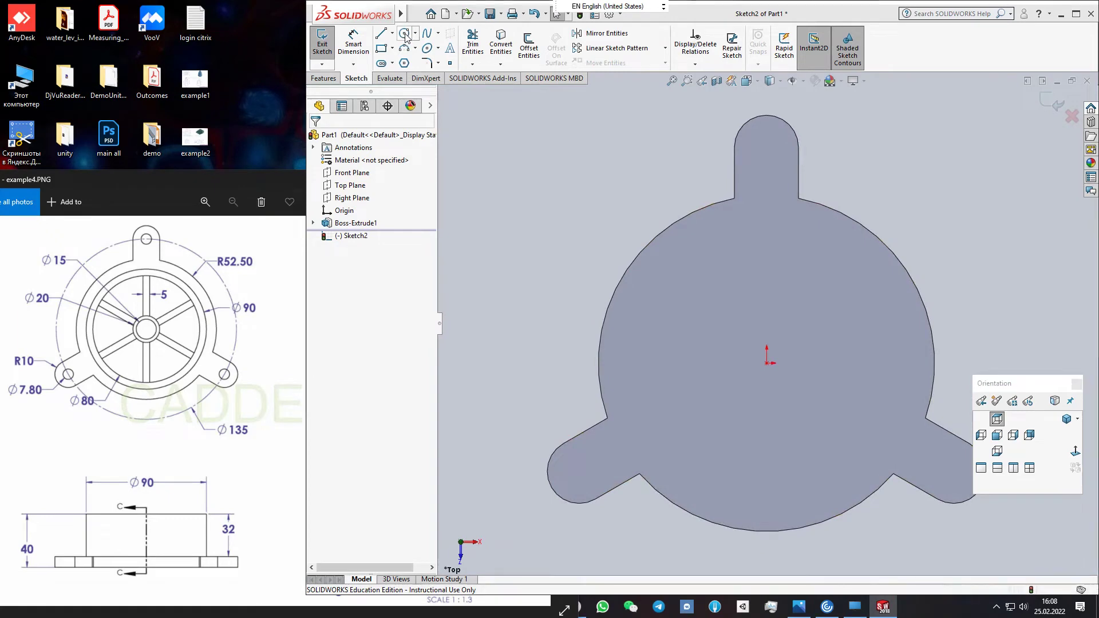
# Draw a circle concentric with the uppermost lug's rounded end and set its radius to 7.8/2 mm
pyautogui.click(404, 34)
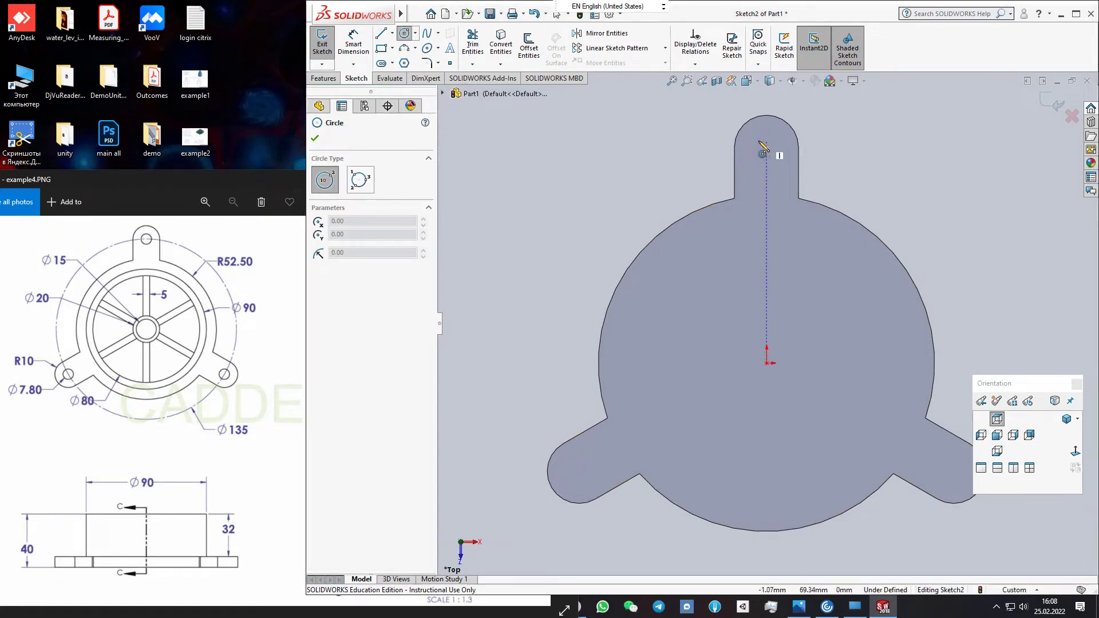
pyautogui.click(767, 148)
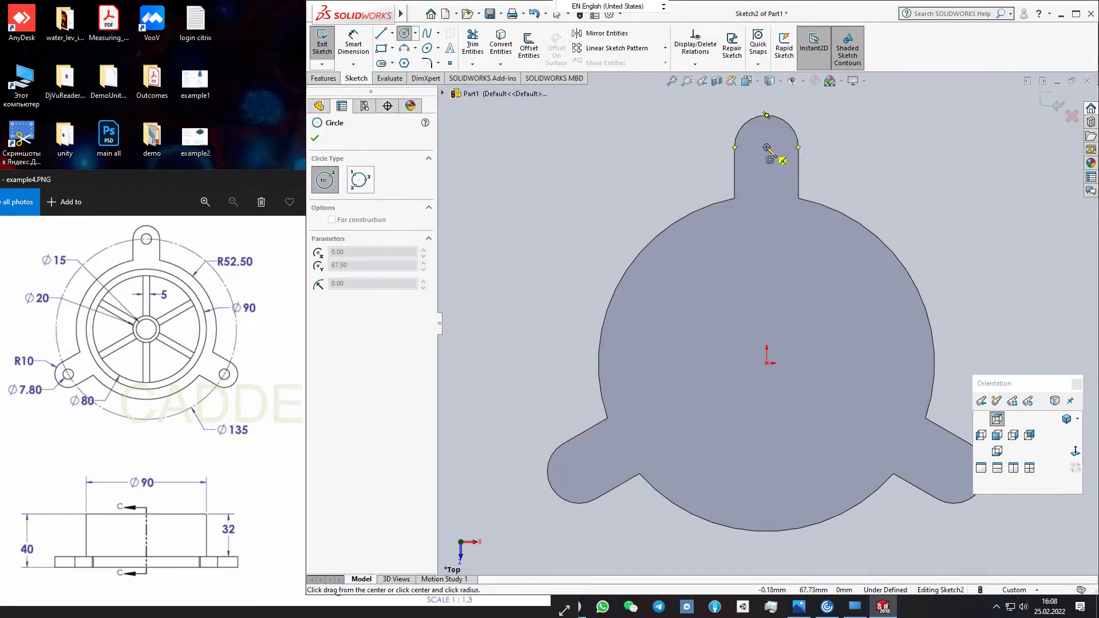
pyautogui.click(777, 162)
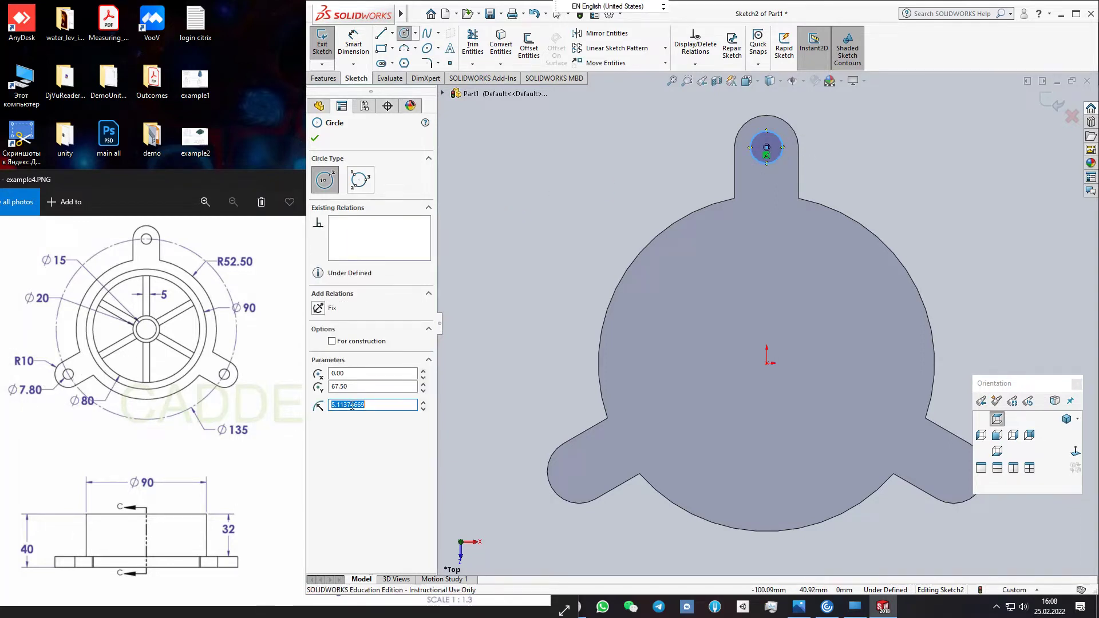
pyautogui.write('7.8/2')
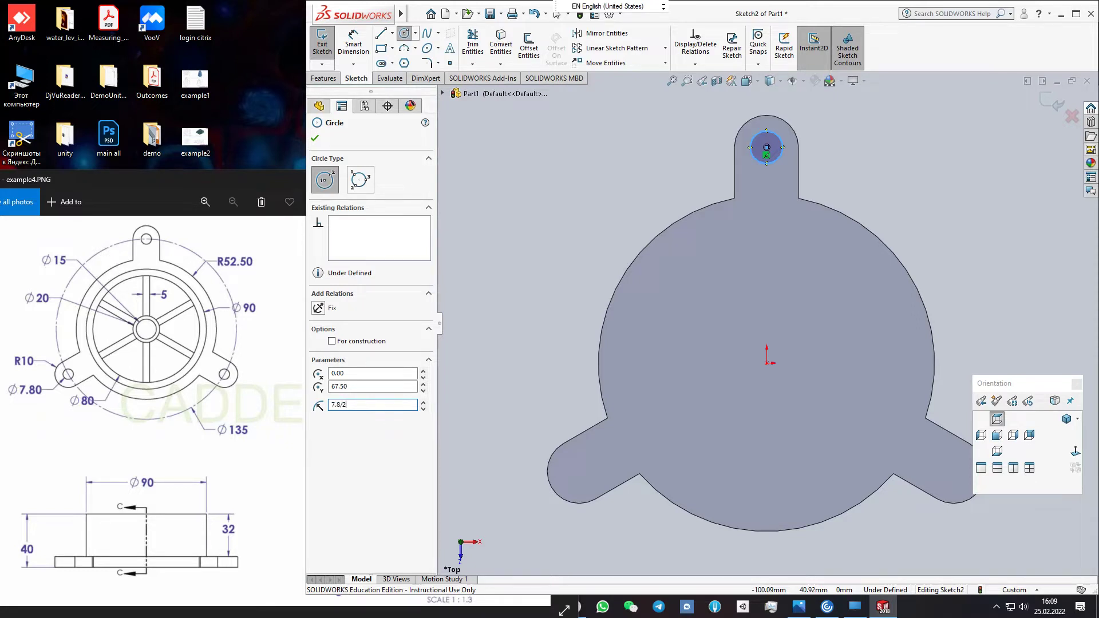
pyautogui.press('Return')
# Circular-pattern the small hole circle about the origin as 3 equally spaced instances over 360 degrees, one on each lug
pyautogui.click(665, 48)
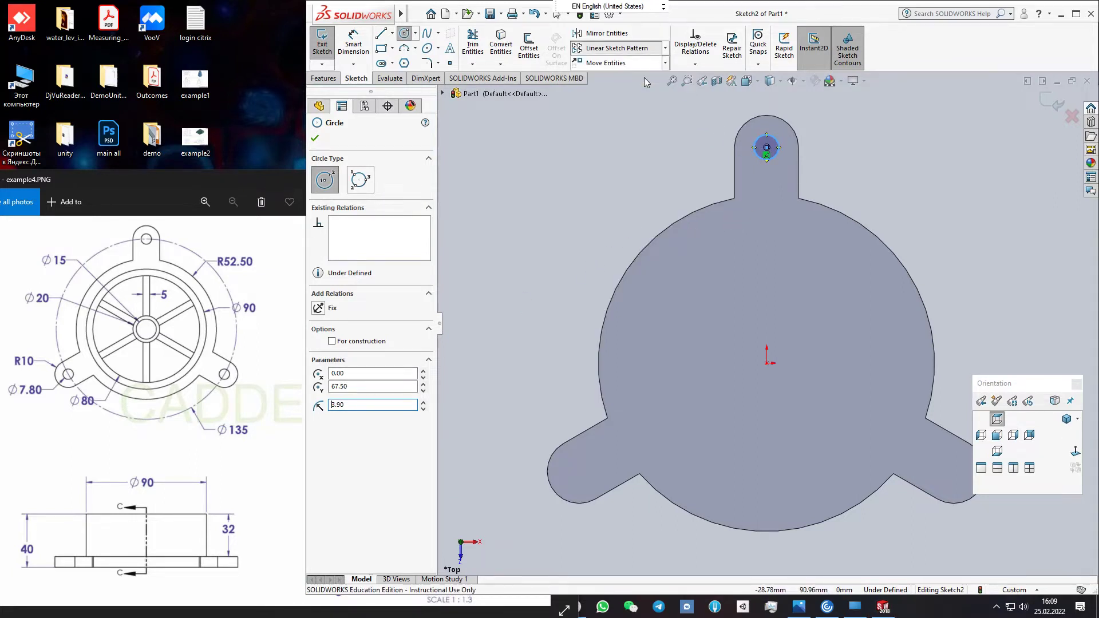
pyautogui.click(644, 77)
pyautogui.click(422, 289)
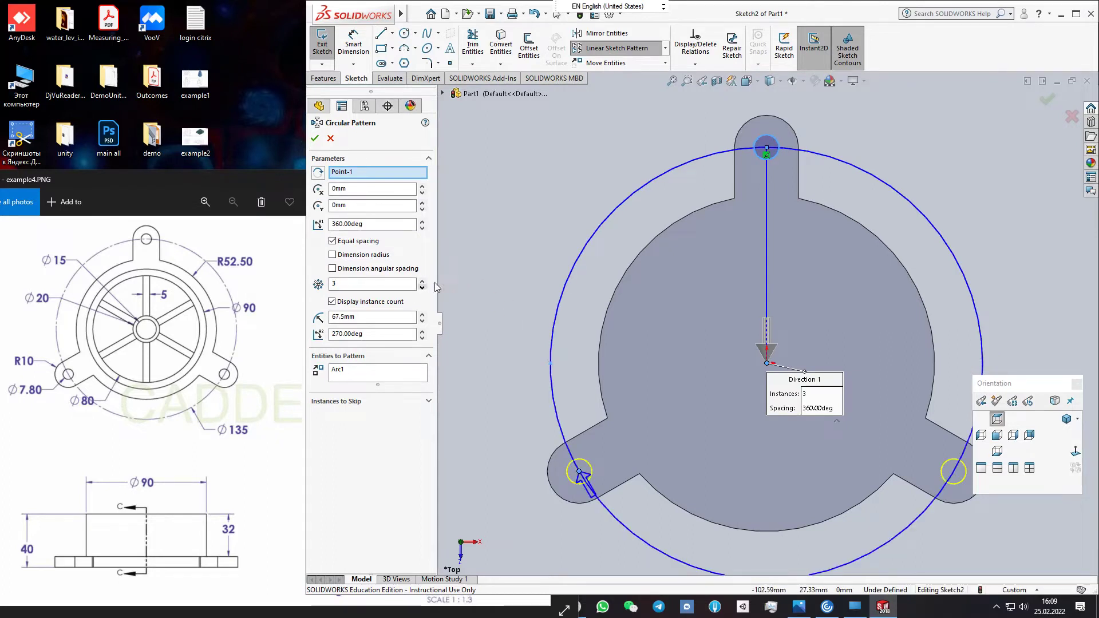
pyautogui.click(314, 139)
# Start an extruded cut from the three lug-hole circles and try a blind depth of 28 mm
pyautogui.moveTo(784, 317)
pyautogui.mouseDown(button='middle')
pyautogui.moveTo(770, 307)
pyautogui.moveTo(763, 235)
pyautogui.moveTo(762, 245)
pyautogui.mouseUp(button='middle')
pyautogui.click(338, 79)
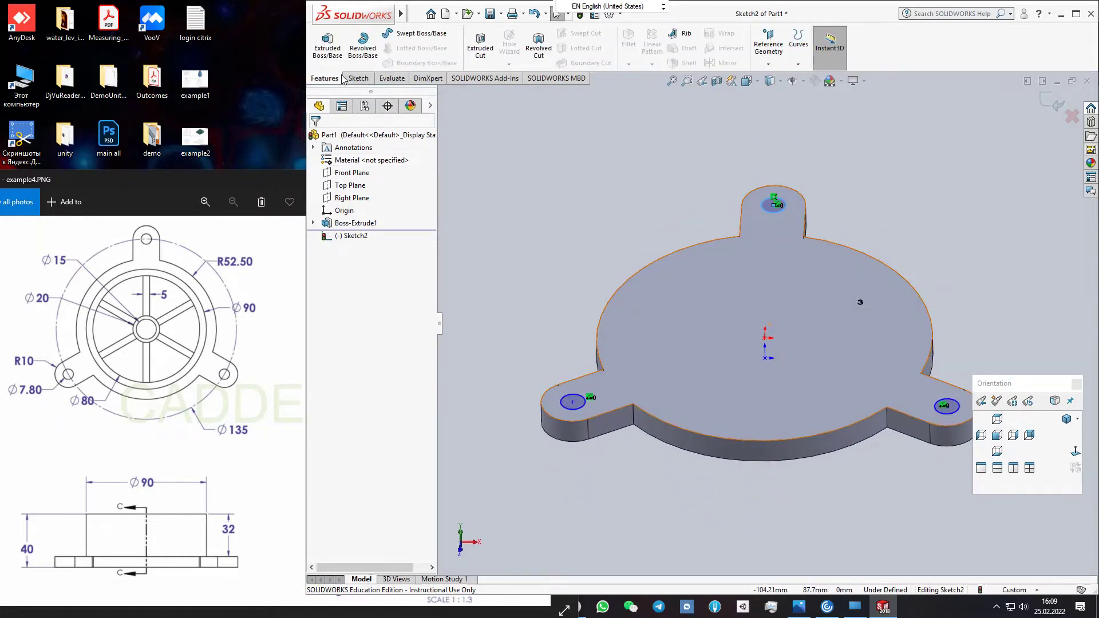
pyautogui.click(480, 48)
pyautogui.moveTo(641, 412); pyautogui.dragTo(521, 295, button='middle')
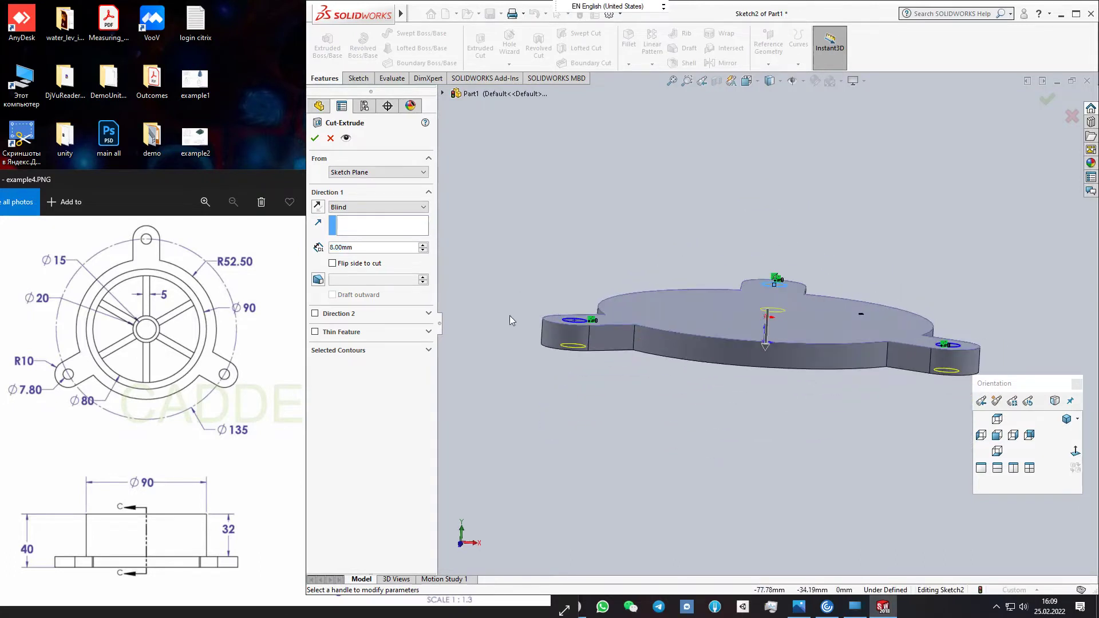
pyautogui.moveTo(586, 367)
pyautogui.mouseDown(button='middle')
pyautogui.moveTo(609, 338)
pyautogui.moveTo(601, 355)
pyautogui.mouseUp(button='middle')
pyautogui.click(427, 245)
pyautogui.click(427, 245)
pyautogui.moveTo(736, 241); pyautogui.dragTo(747, 309, button='middle')
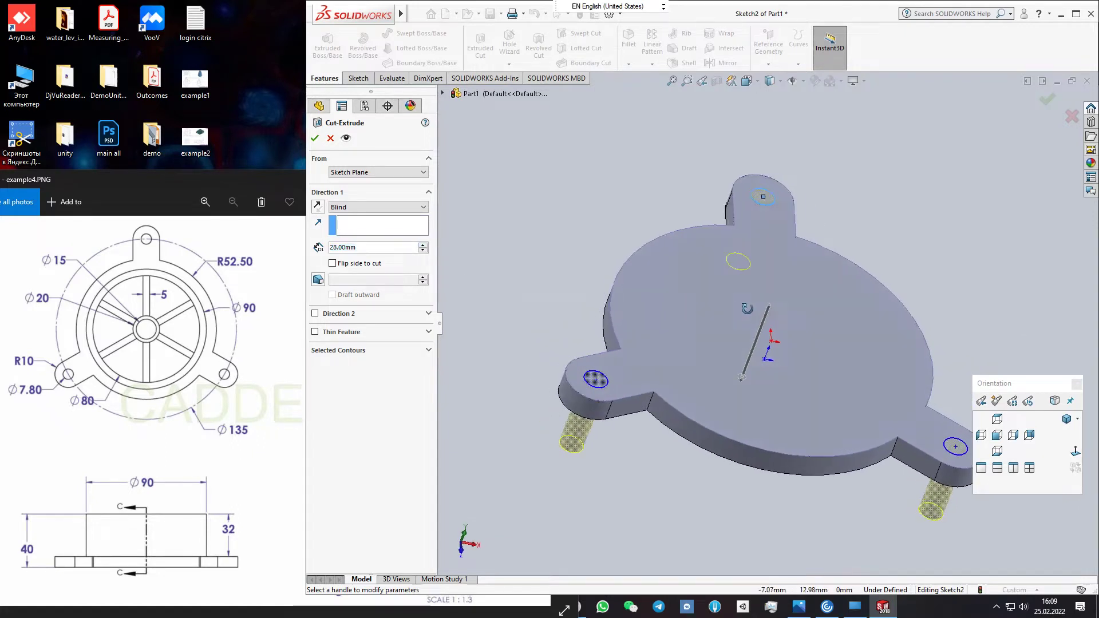
# Try the Through All end condition for the lug-hole cut and inspect its preview
pyautogui.click(410, 208)
pyautogui.click(382, 225)
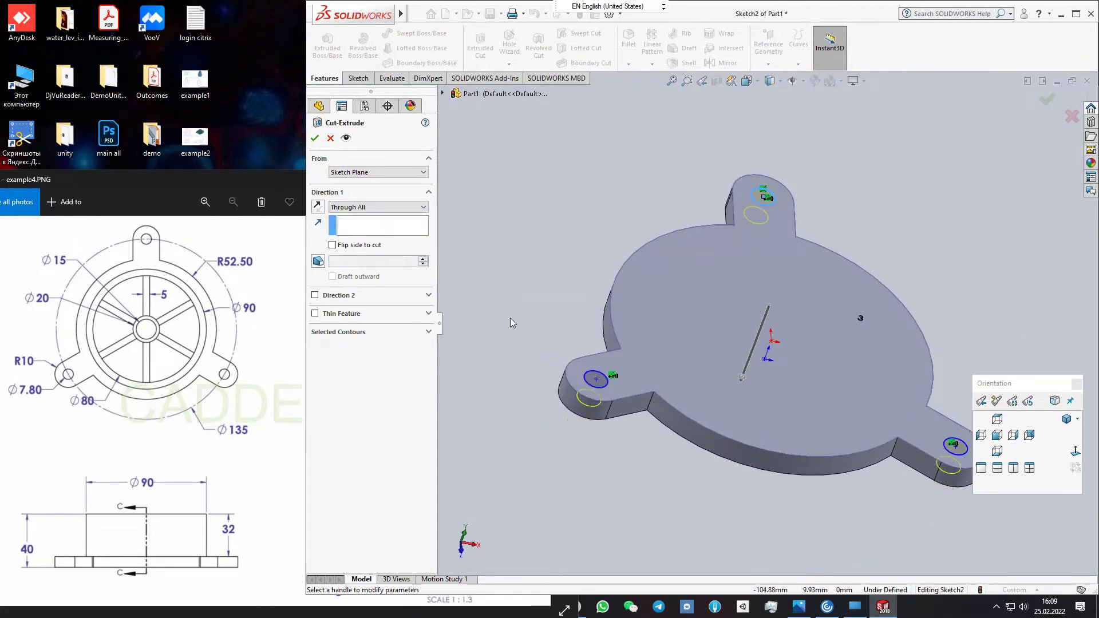
pyautogui.moveTo(582, 356); pyautogui.dragTo(595, 392, button='middle')
pyautogui.moveTo(694, 361)
pyautogui.mouseDown(button='middle')
pyautogui.moveTo(695, 292)
pyautogui.moveTo(676, 310)
pyautogui.moveTo(653, 303)
pyautogui.moveTo(611, 354)
pyautogui.mouseUp(button='middle')
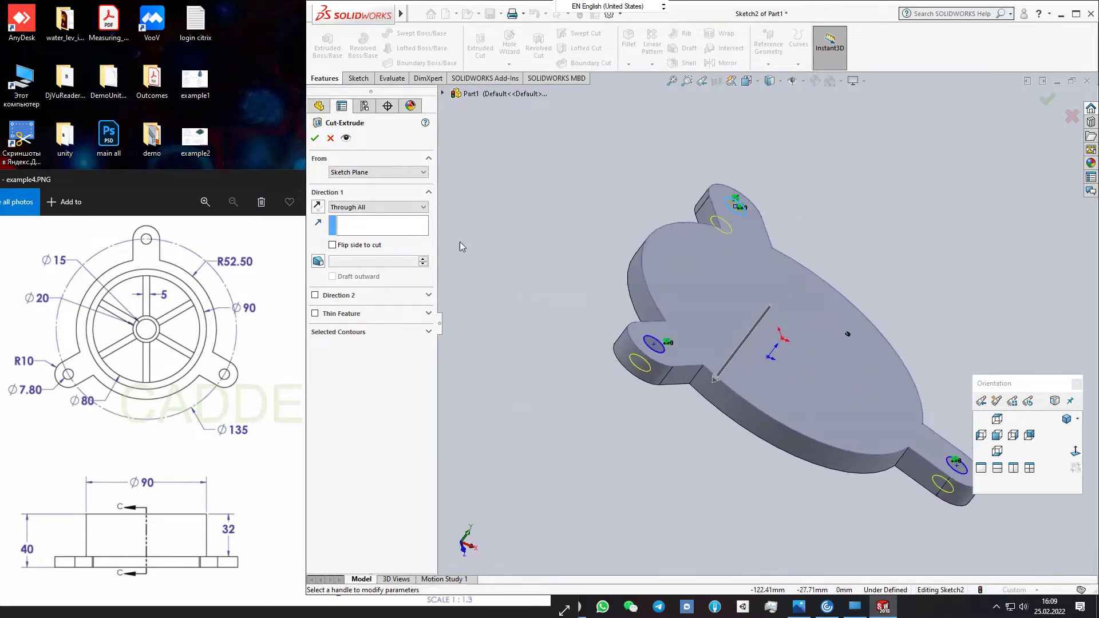
# Set the lug-hole cut's end condition to Up To Next and complete the cut
pyautogui.click(424, 208)
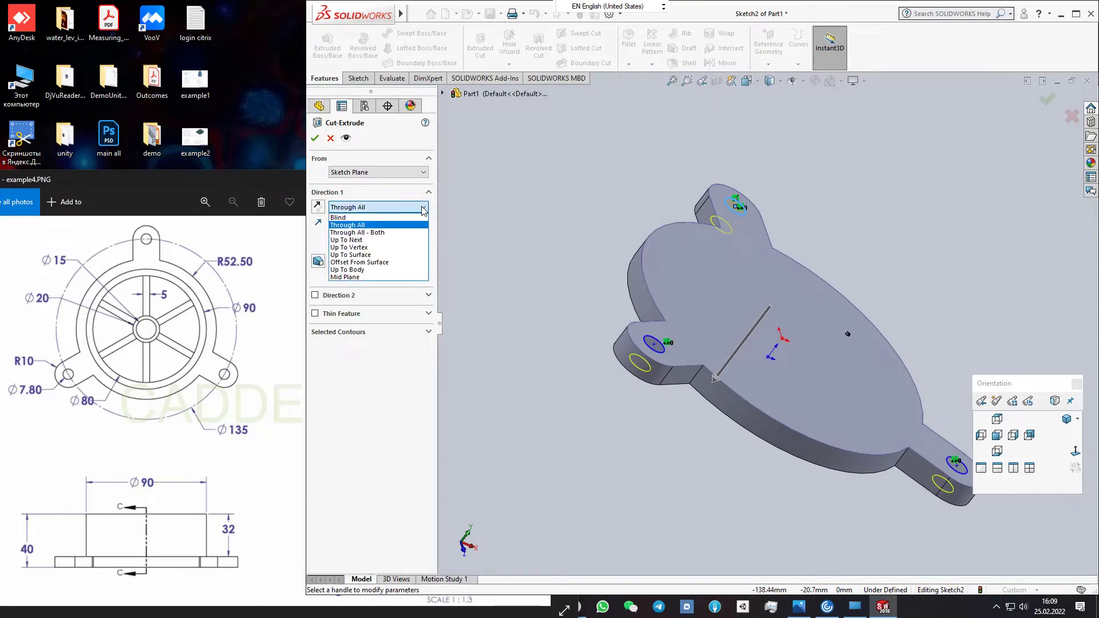
pyautogui.click(394, 246)
pyautogui.moveTo(636, 366)
pyautogui.mouseDown(button='middle')
pyautogui.moveTo(717, 276)
pyautogui.moveTo(668, 405)
pyautogui.mouseUp(button='middle')
pyautogui.moveTo(765, 338); pyautogui.dragTo(684, 353, button='middle')
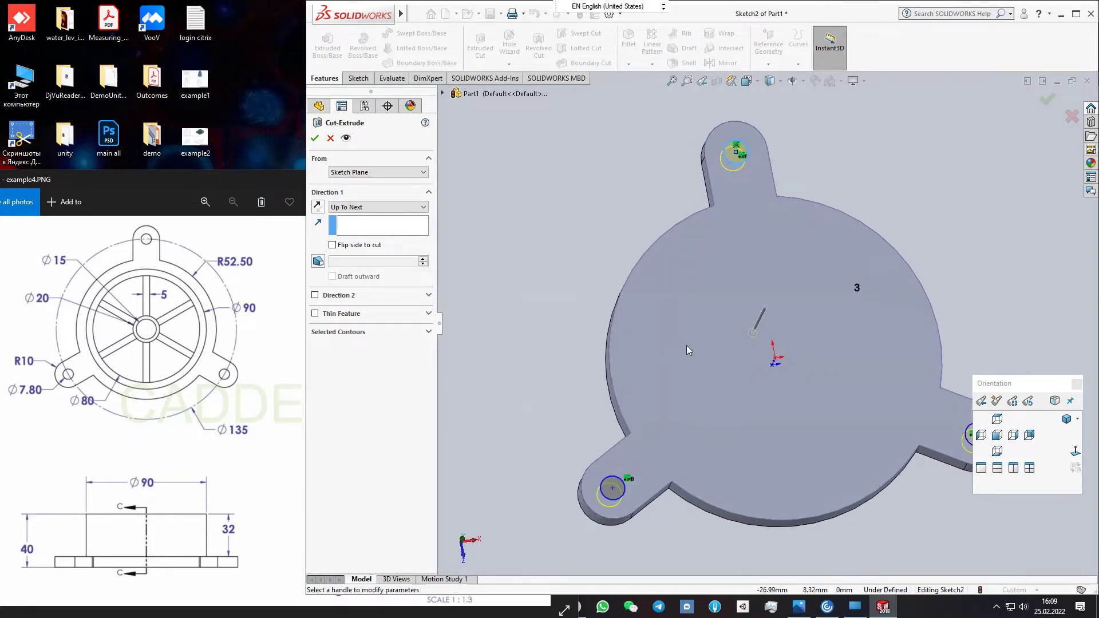
pyautogui.moveTo(738, 385); pyautogui.dragTo(764, 290, button='middle')
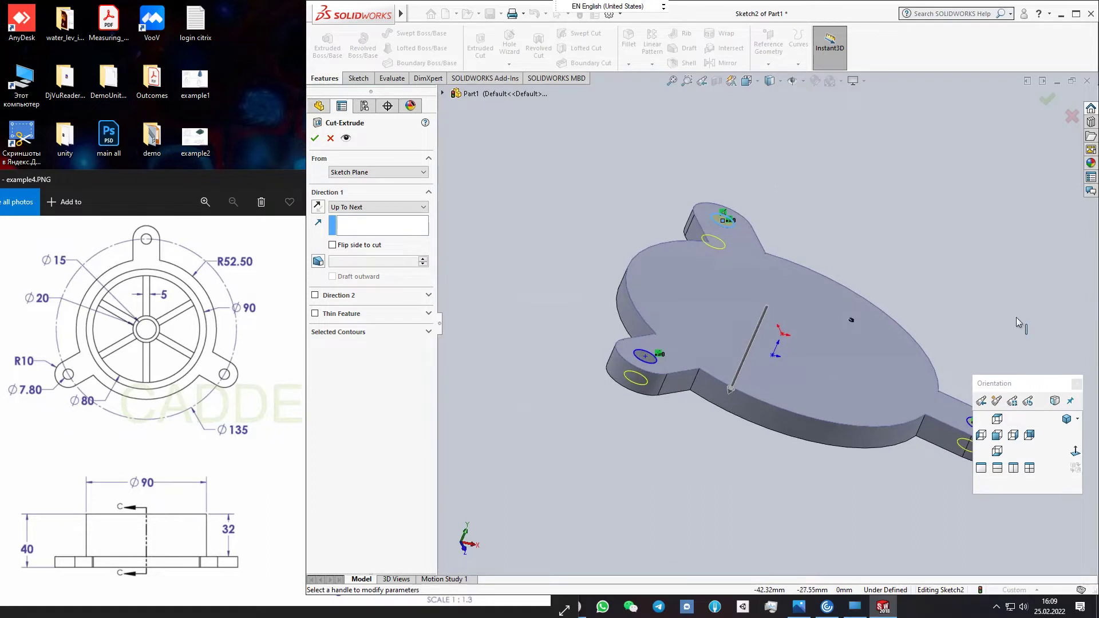
pyautogui.moveTo(770, 408); pyautogui.dragTo(748, 460, button='middle')
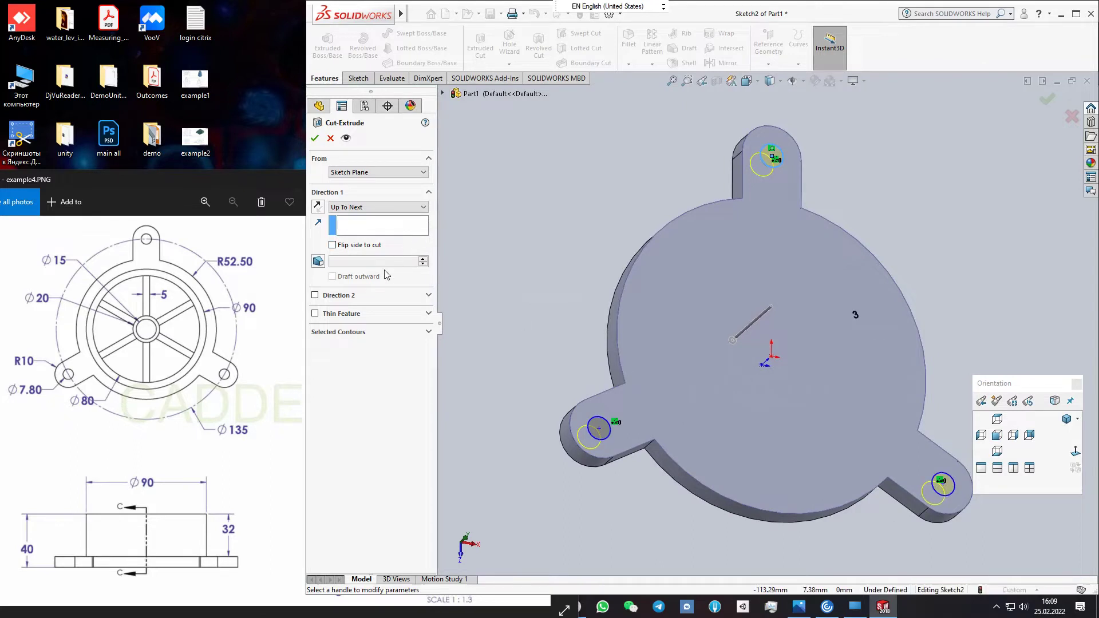
pyautogui.moveTo(651, 358); pyautogui.dragTo(644, 415, button='middle')
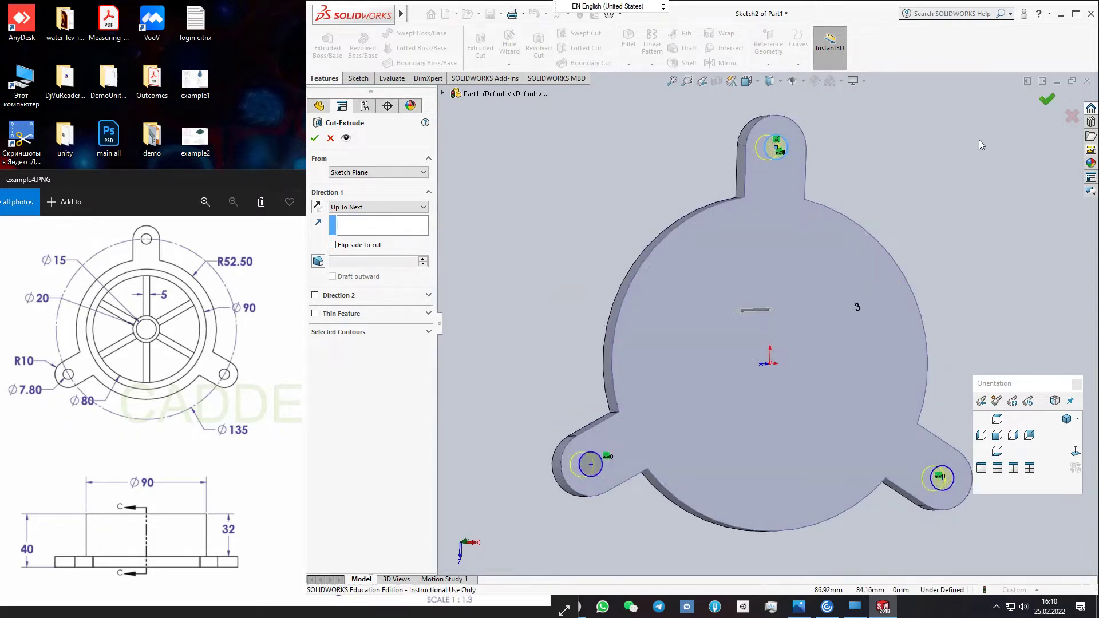
pyautogui.press('Return')
# Save the flange part as Part1 in the Assem2 folder
pyautogui.moveTo(785, 311); pyautogui.dragTo(767, 330, button='middle')
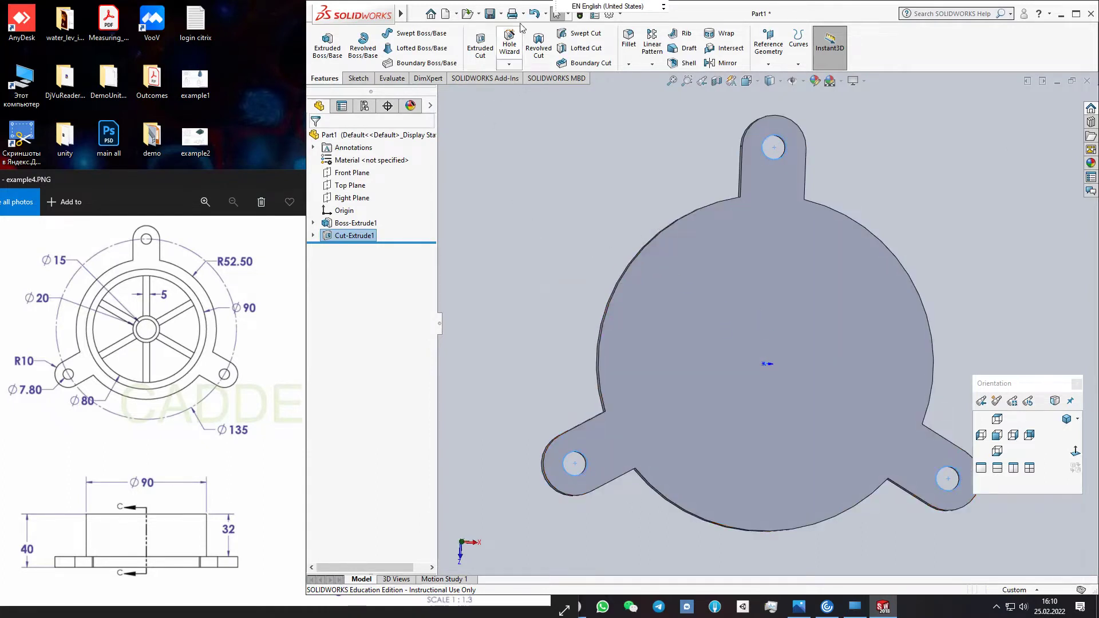
pyautogui.click(490, 14)
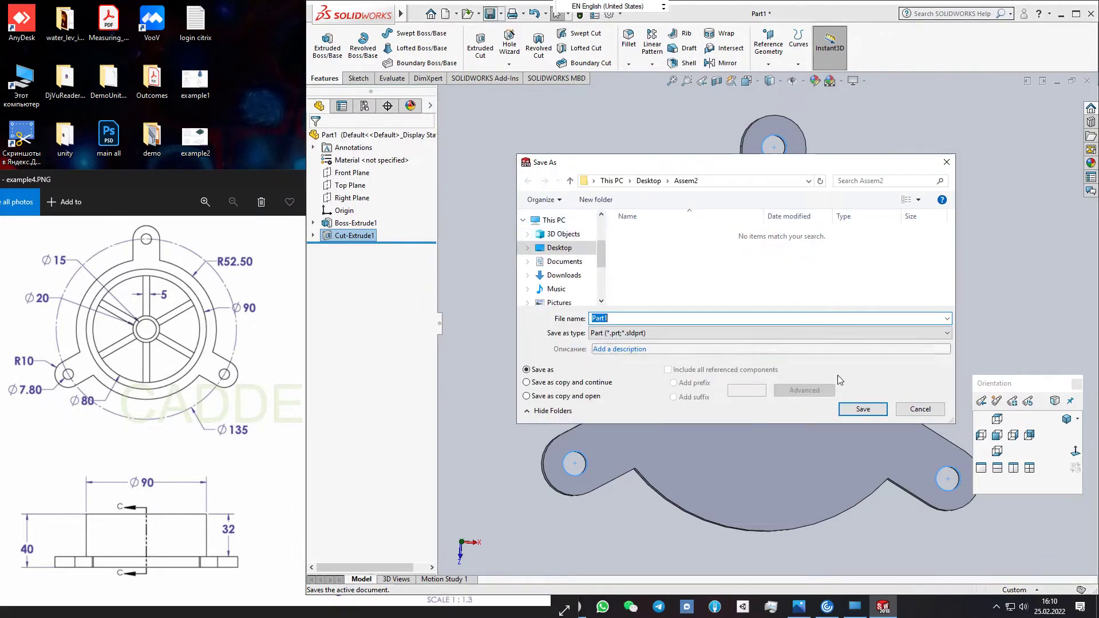
pyautogui.click(863, 409)
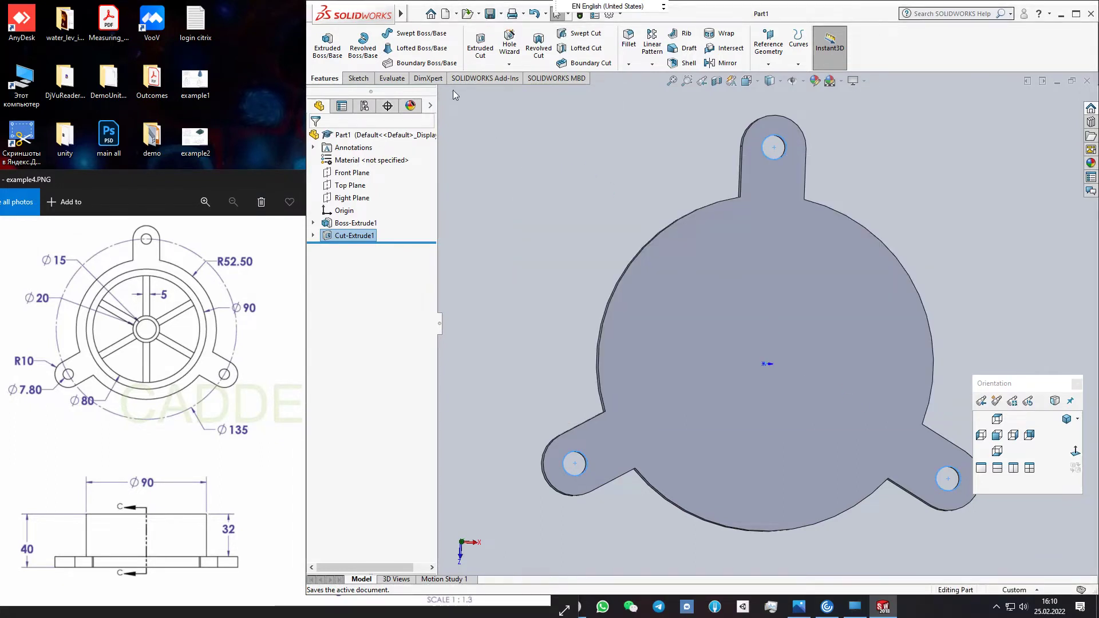
# Create a new part document, continuing with a blank template
pyautogui.click(445, 14)
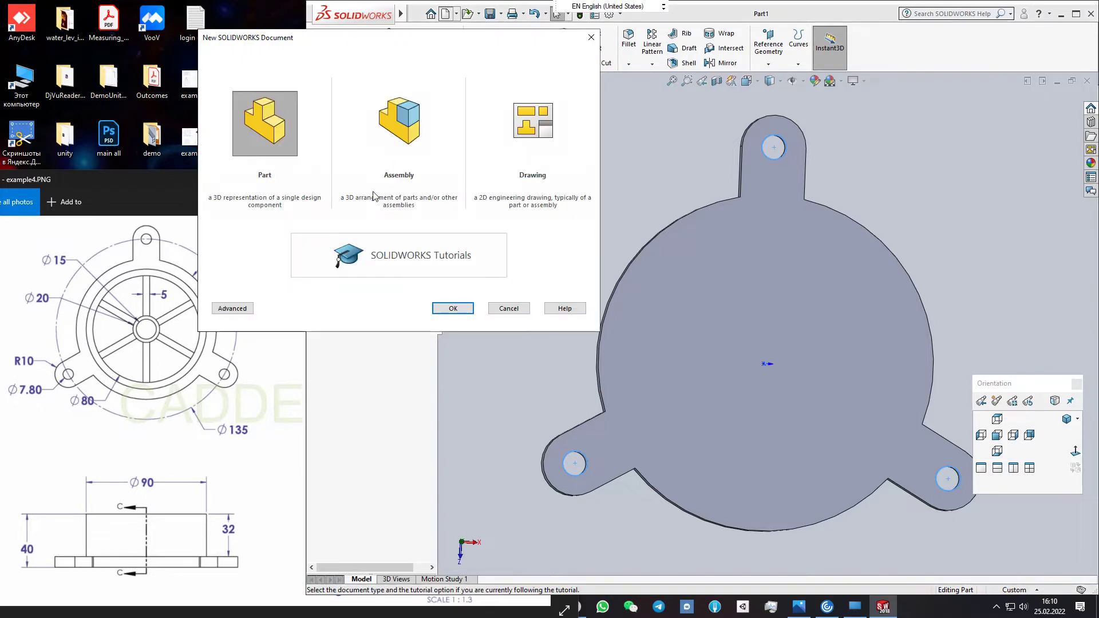
pyautogui.click(452, 309)
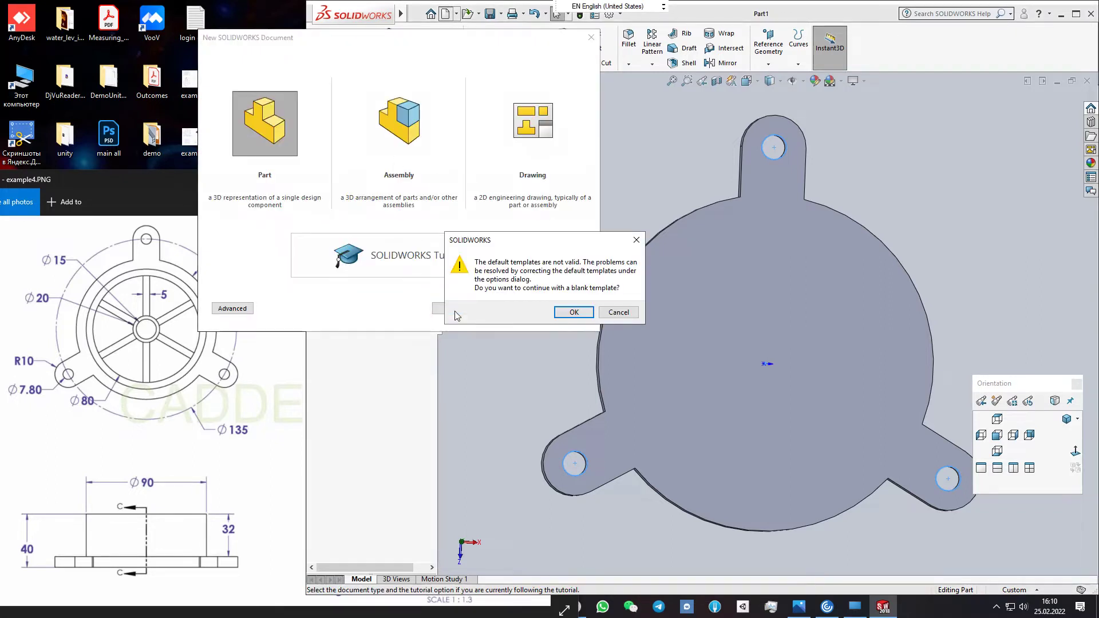
pyautogui.click(564, 317)
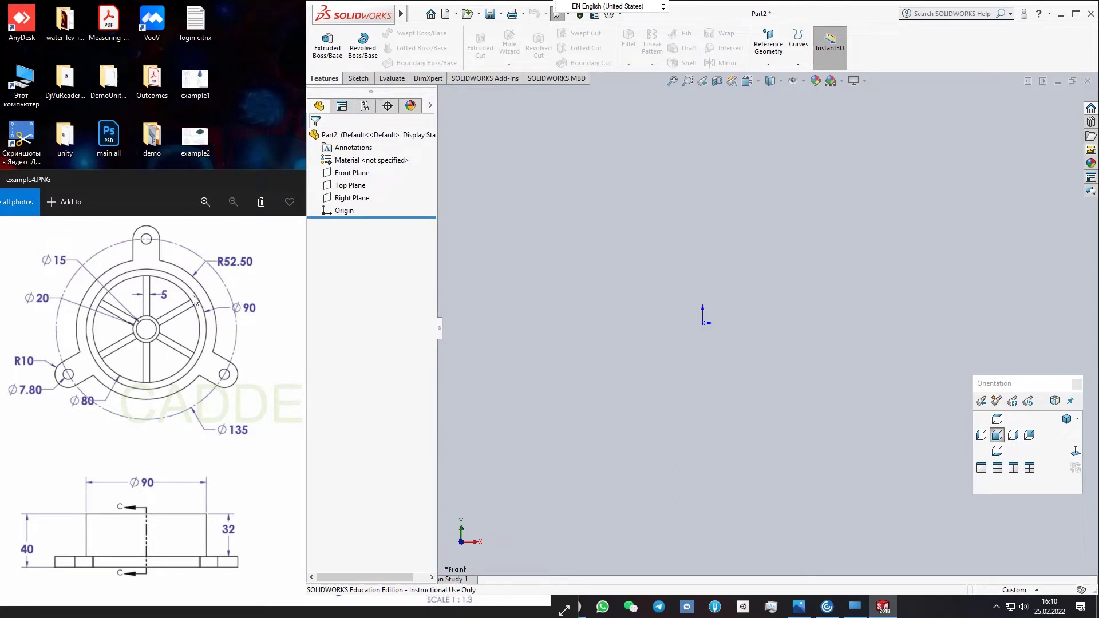
# Check the full reference drawing and start a sketch on the Top Plane of the new part
pyautogui.click(220, 182)
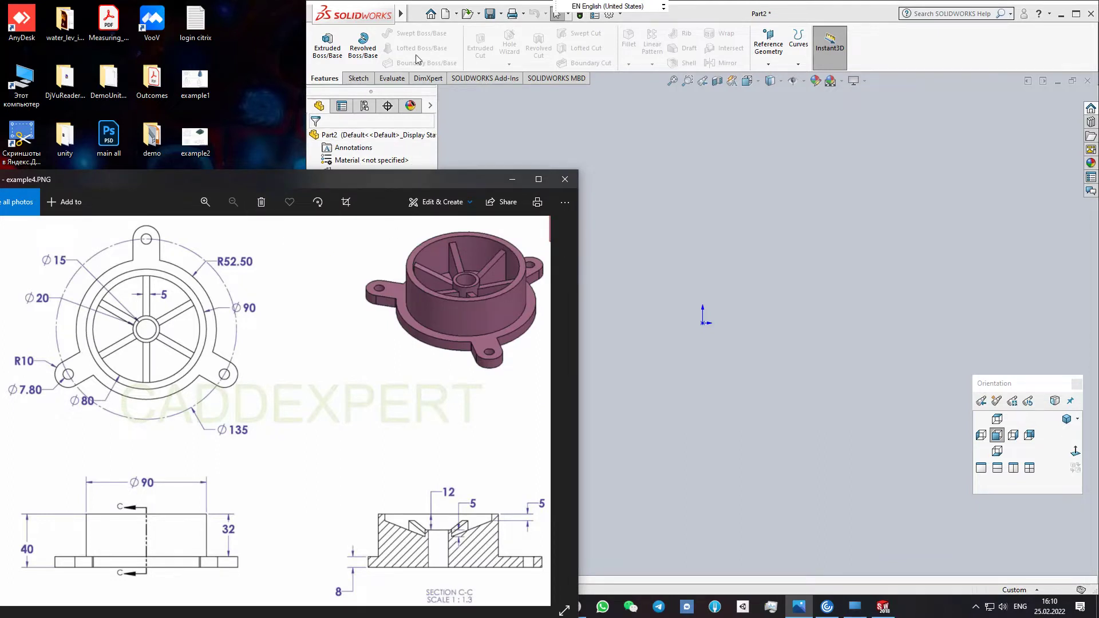
pyautogui.click(854, 16)
pyautogui.click(359, 78)
pyautogui.click(323, 43)
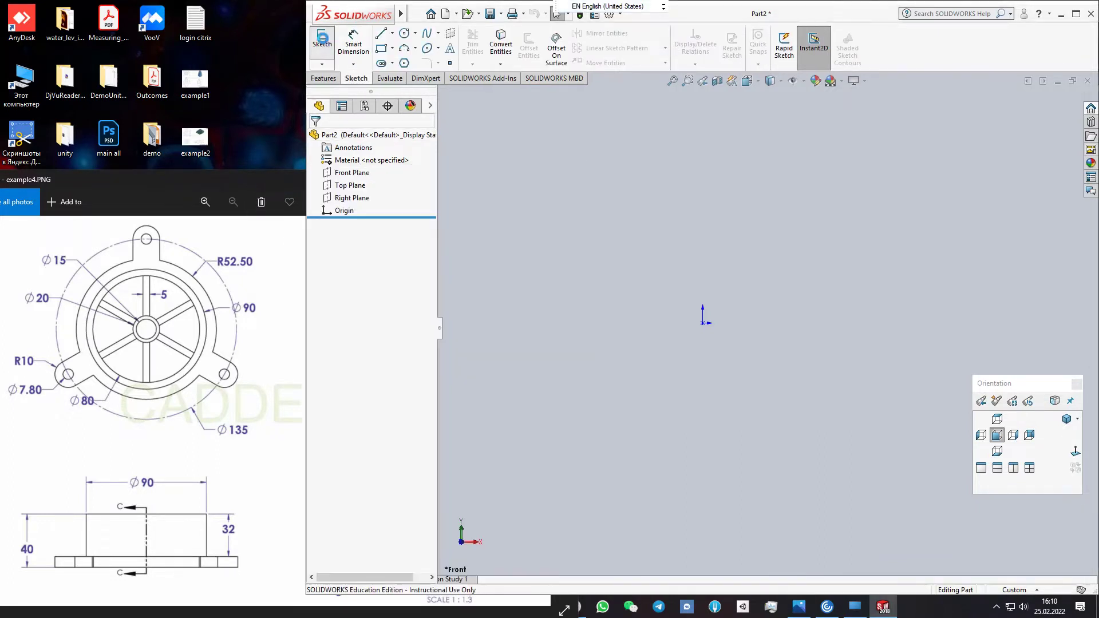
pyautogui.click(531, 313)
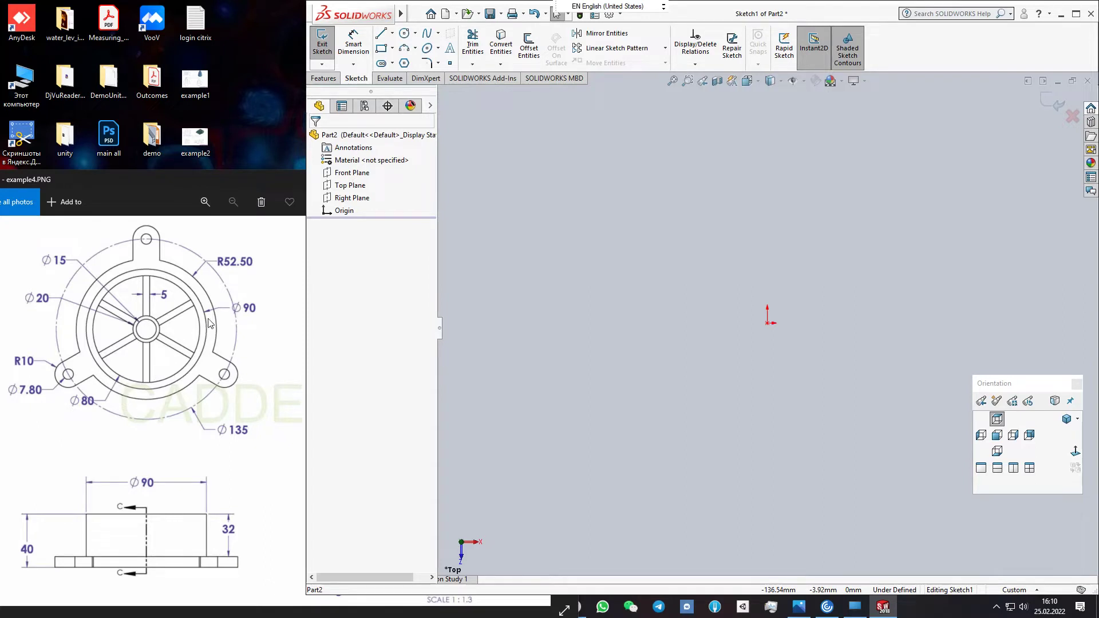
# Draw a circle centred on the origin and set its radius to 40 mm
pyautogui.click(404, 32)
pyautogui.click(768, 324)
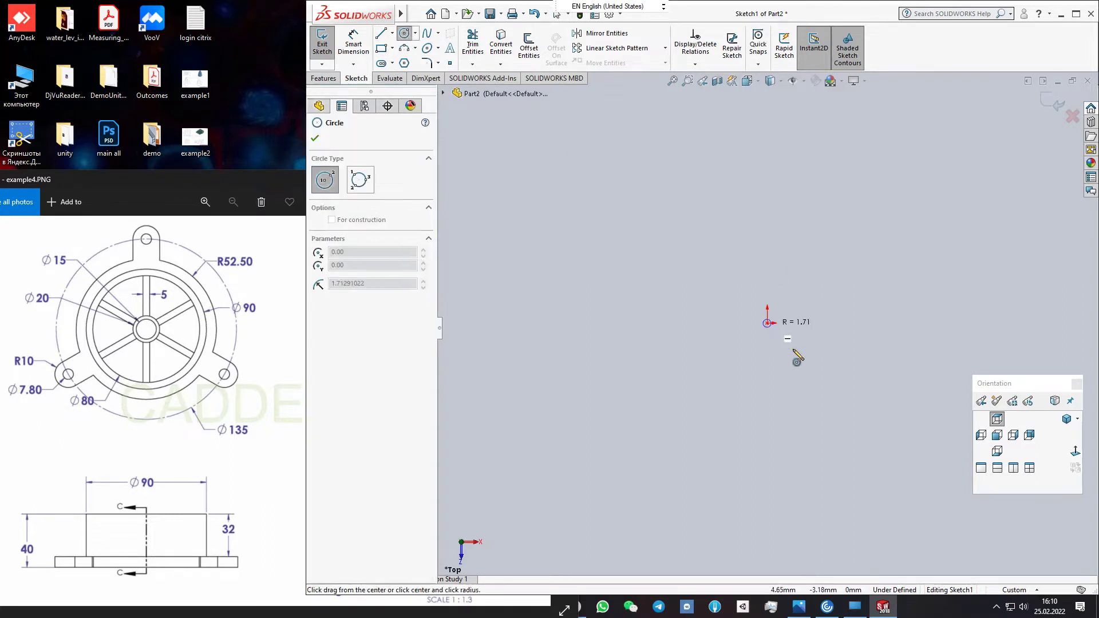
pyautogui.click(819, 404)
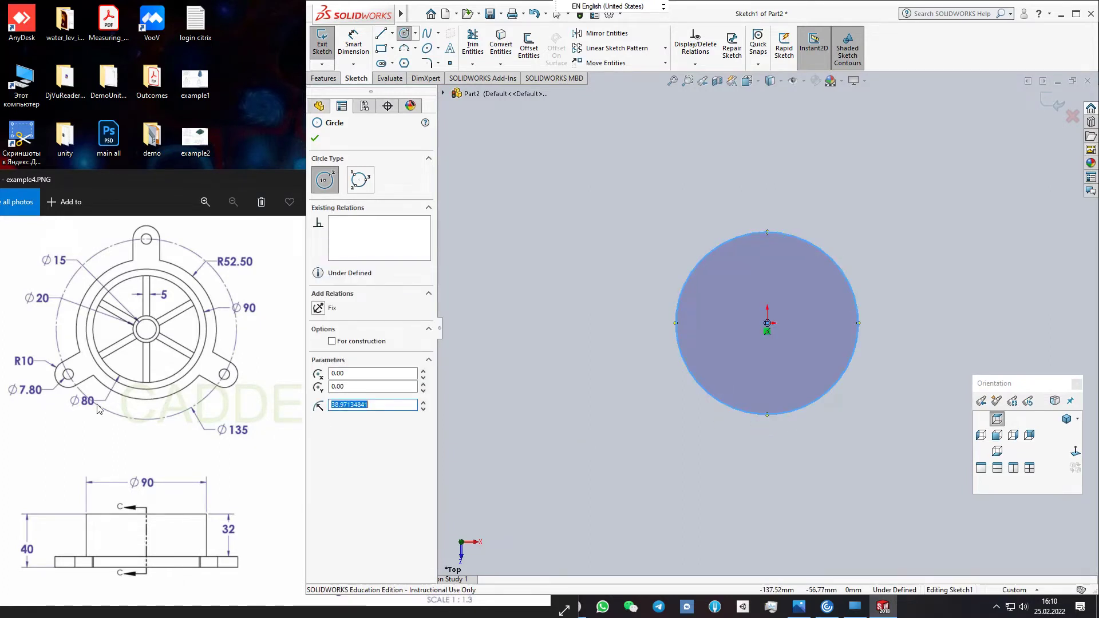
pyautogui.write('40')
pyautogui.press('Return')
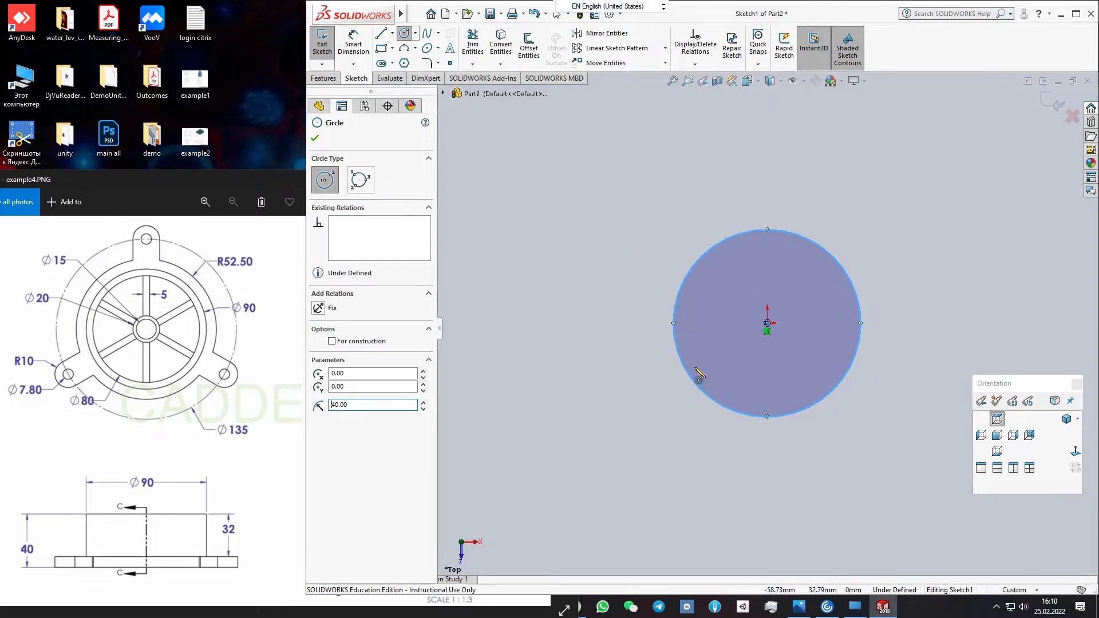
# Start a boss extrusion of the circle as a one-direction thin feature with a 5 mm wall thickness
pyautogui.moveTo(717, 373)
pyautogui.mouseDown(button='middle')
pyautogui.moveTo(645, 322)
pyautogui.moveTo(625, 292)
pyautogui.moveTo(554, 343)
pyautogui.mouseUp(button='middle')
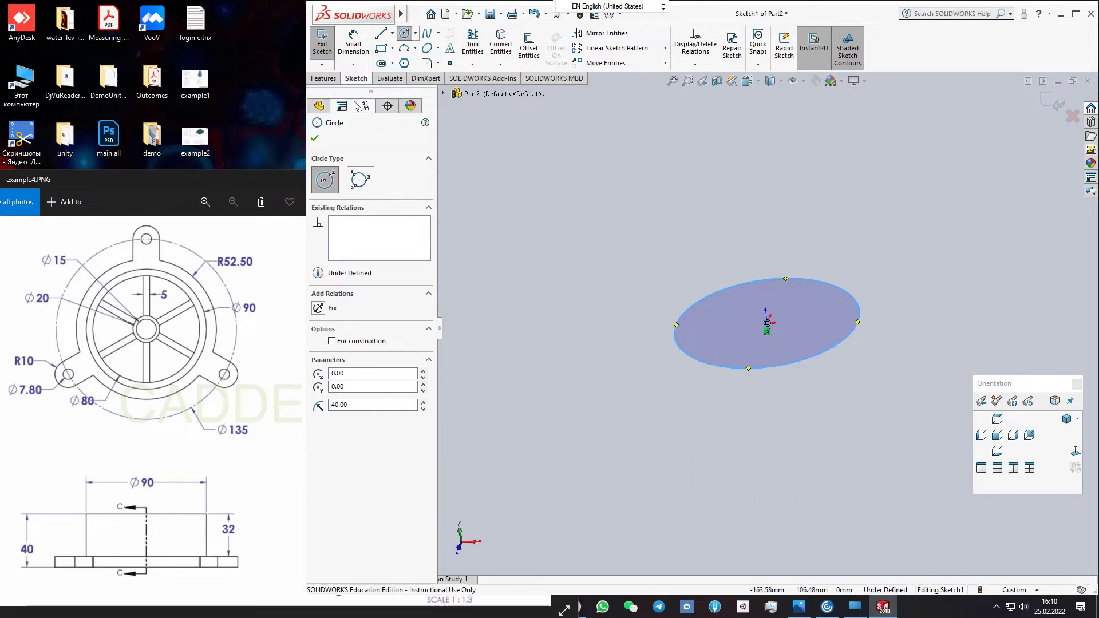
pyautogui.click(332, 81)
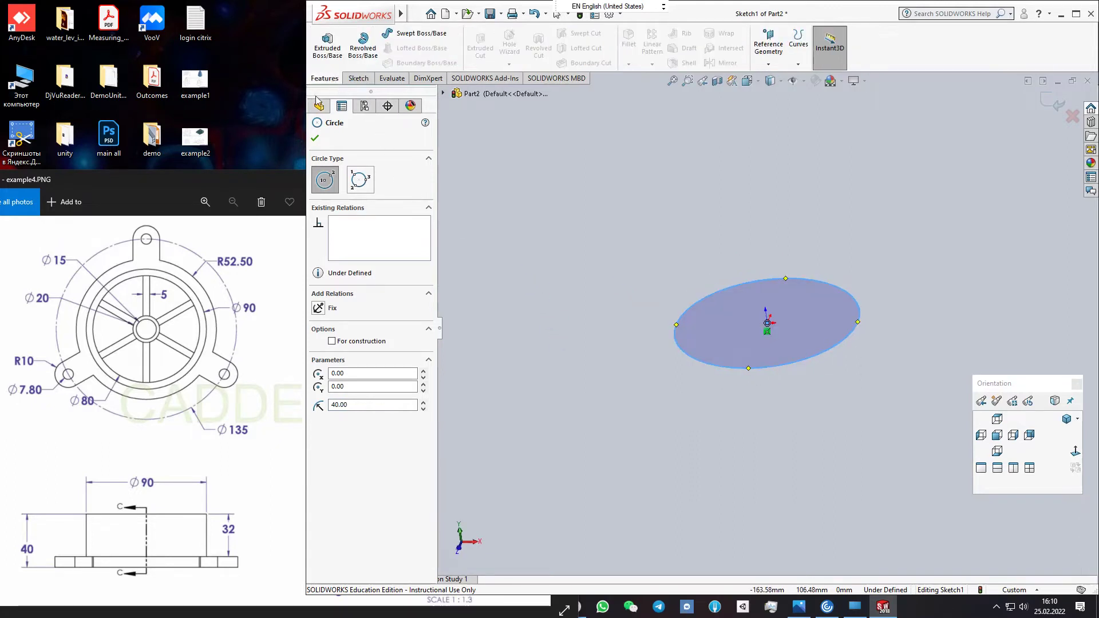
pyautogui.click(327, 45)
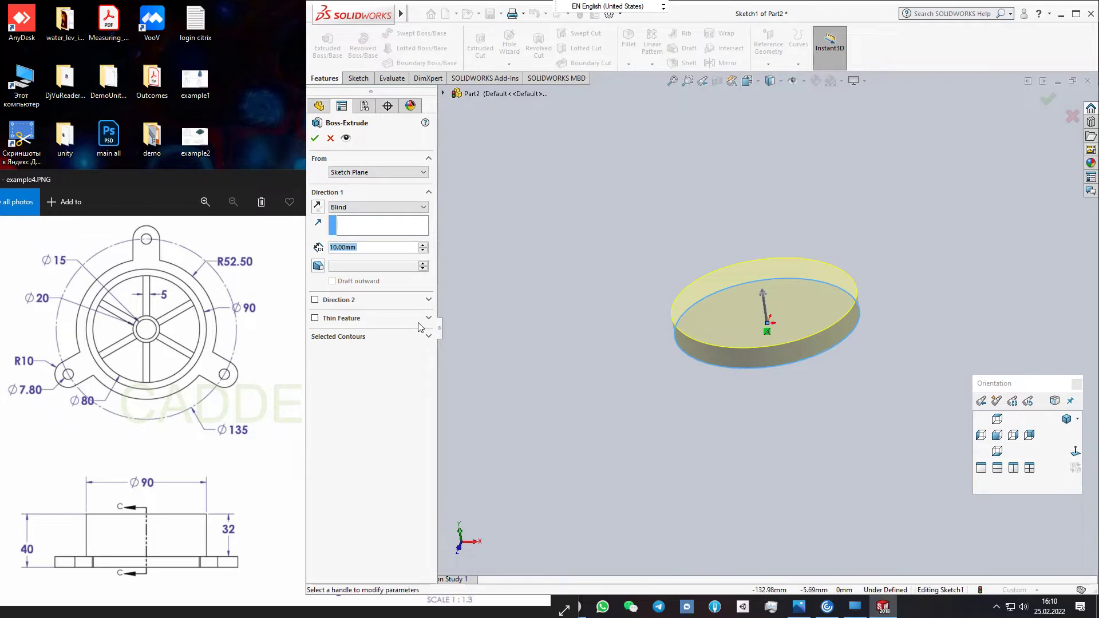
pyautogui.click(315, 318)
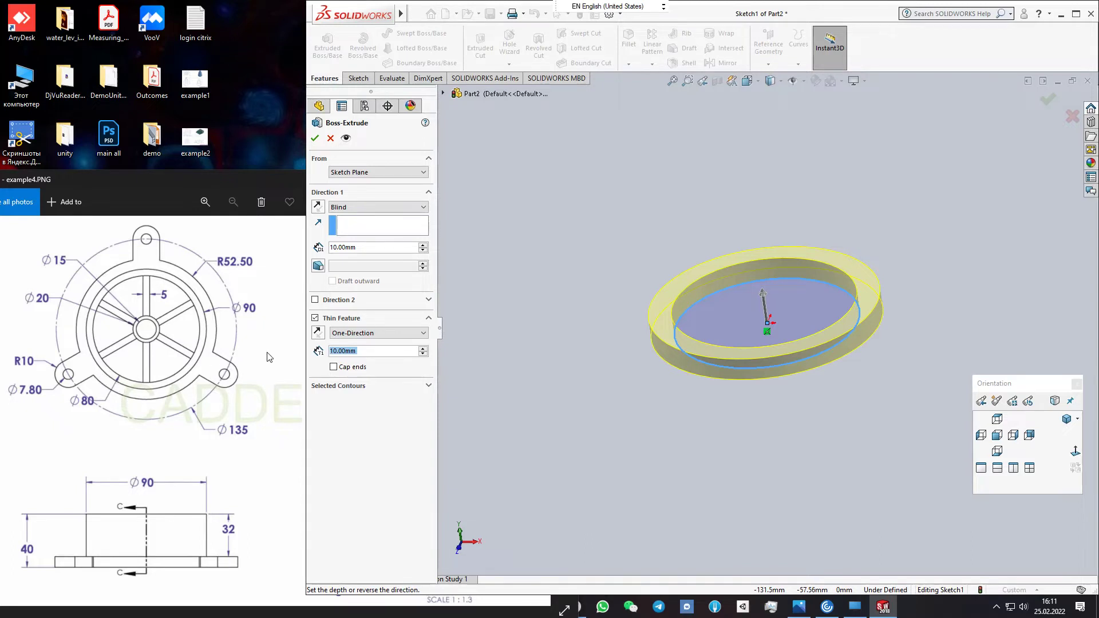
pyautogui.write('5')
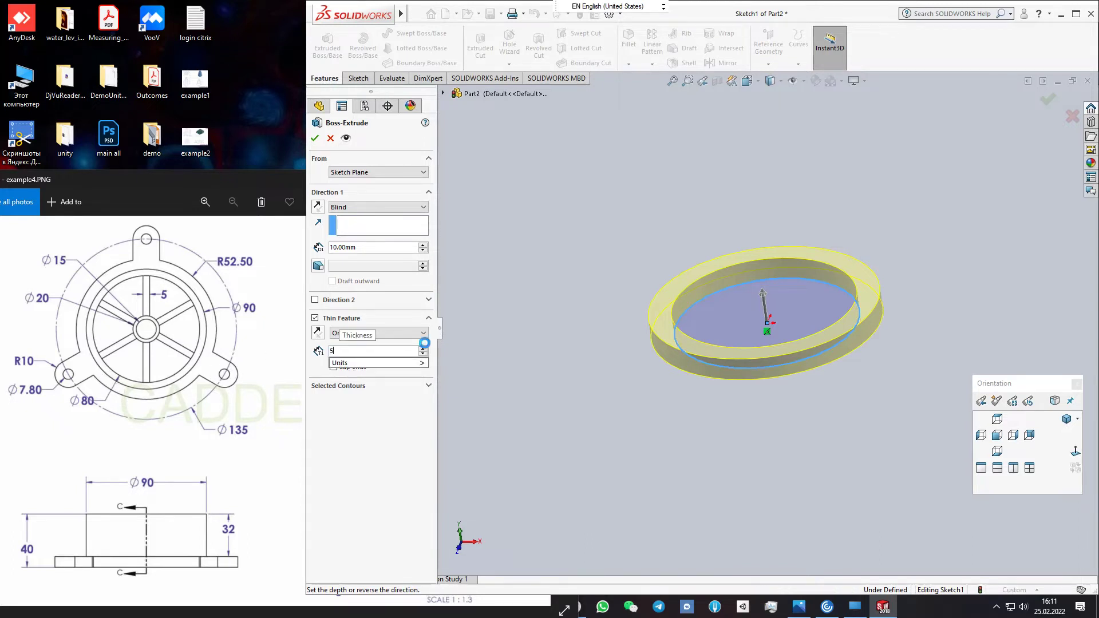
pyautogui.press('Return')
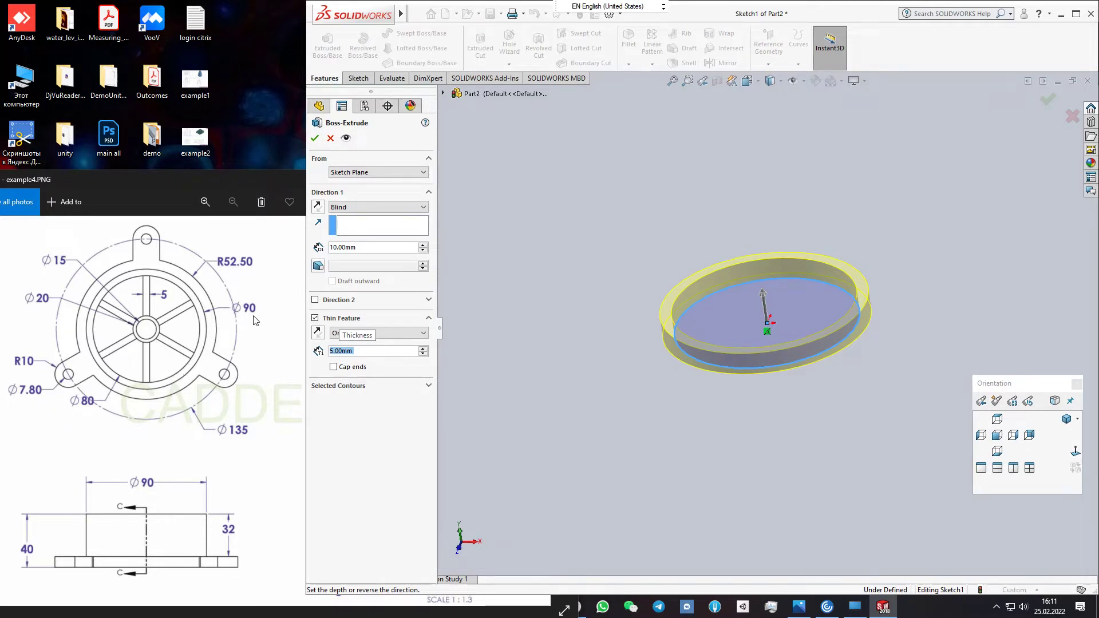
# Compare the inward and outward thin-wall directions by reversing them repeatedly, ending with the wall outside the circle
pyautogui.moveTo(754, 319); pyautogui.dragTo(685, 377, button='middle')
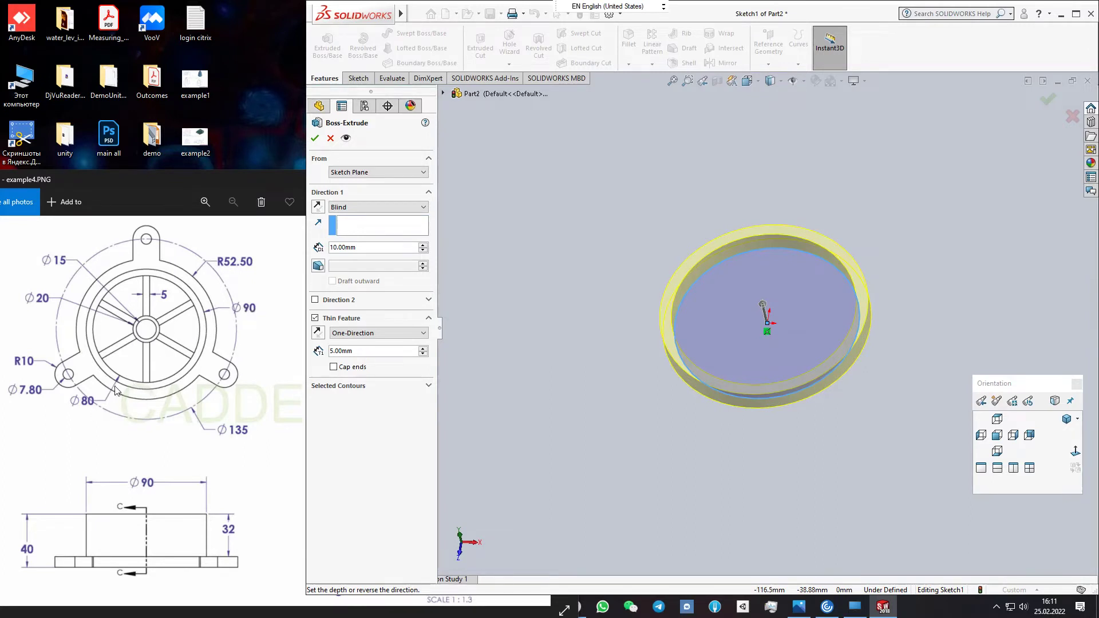
pyautogui.moveTo(740, 301)
pyautogui.mouseDown(button='middle')
pyautogui.moveTo(753, 277)
pyautogui.moveTo(631, 336)
pyautogui.mouseUp(button='middle')
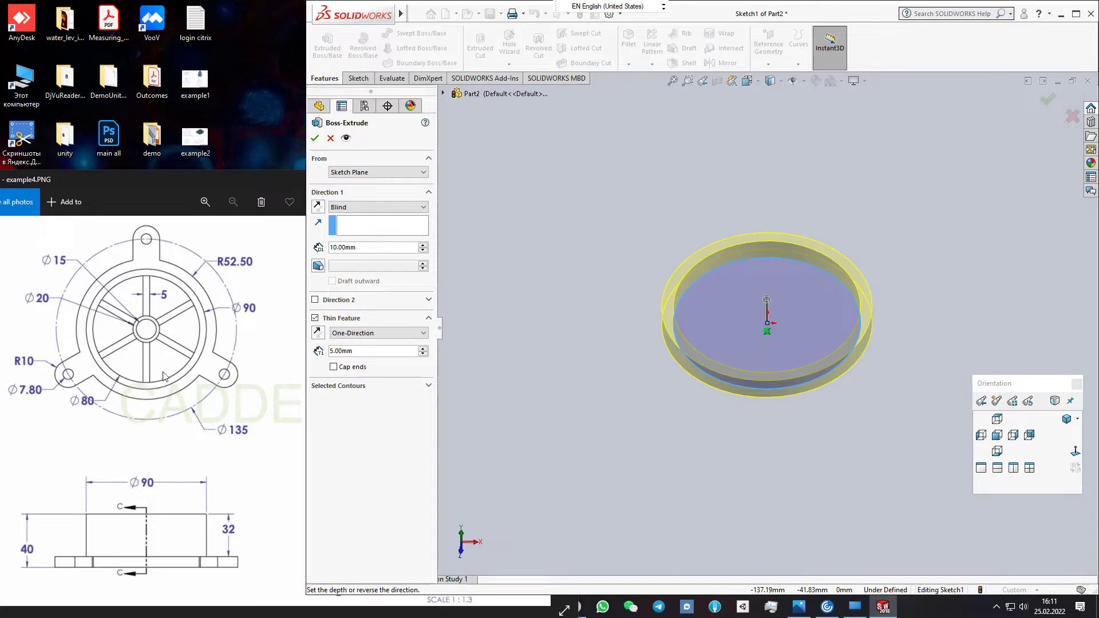
pyautogui.click(319, 334)
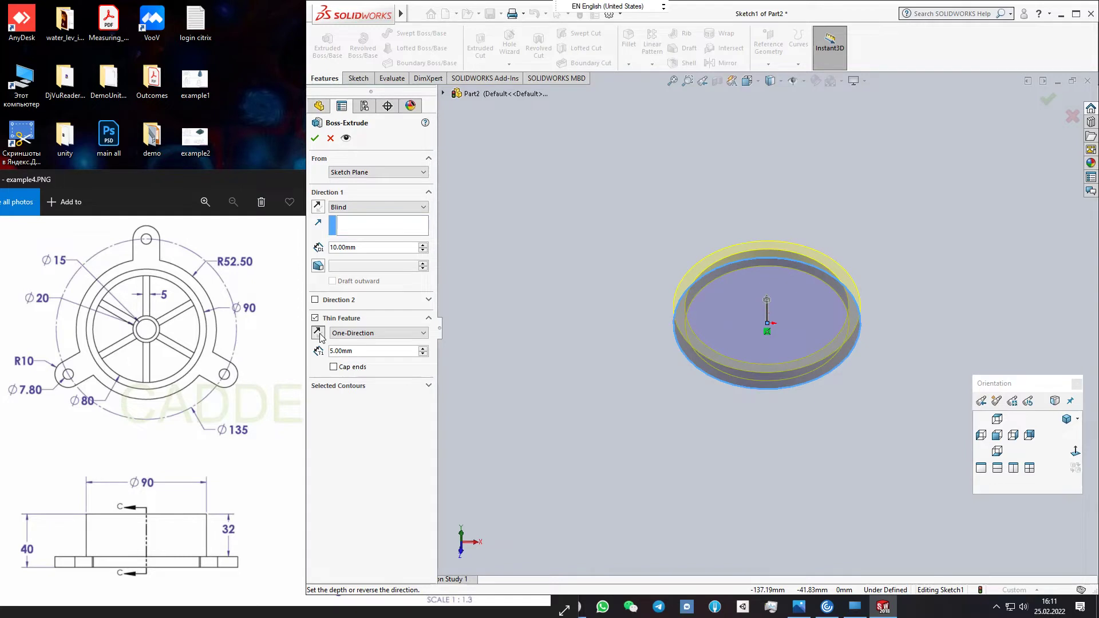
pyautogui.click(319, 334)
pyautogui.click(319, 334)
pyautogui.click(320, 334)
pyautogui.click(320, 334)
pyautogui.click(319, 334)
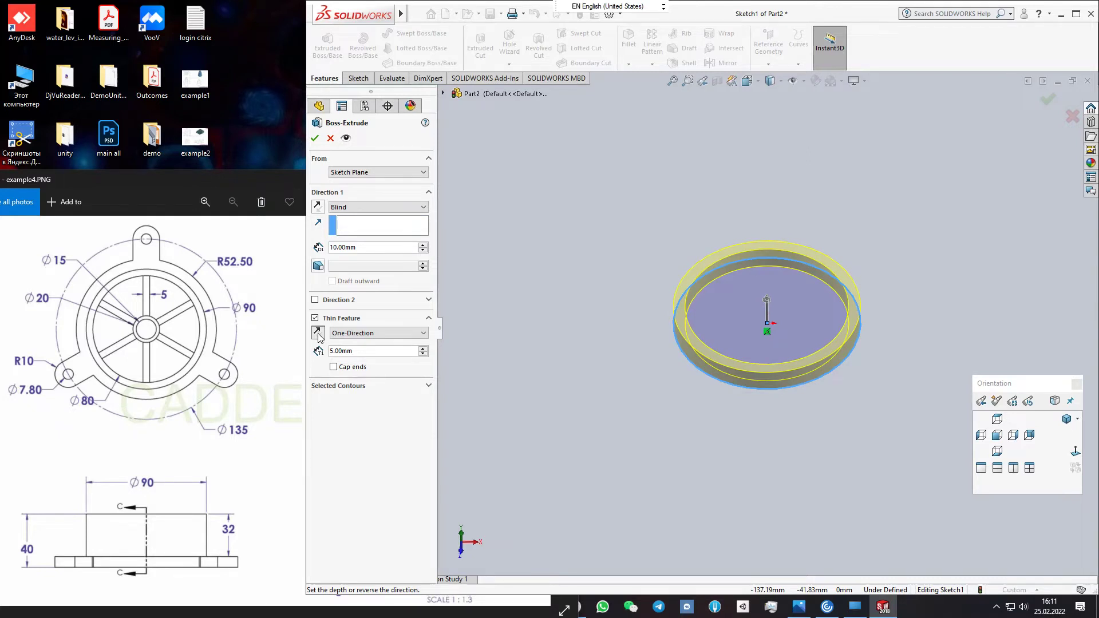
pyautogui.click(319, 335)
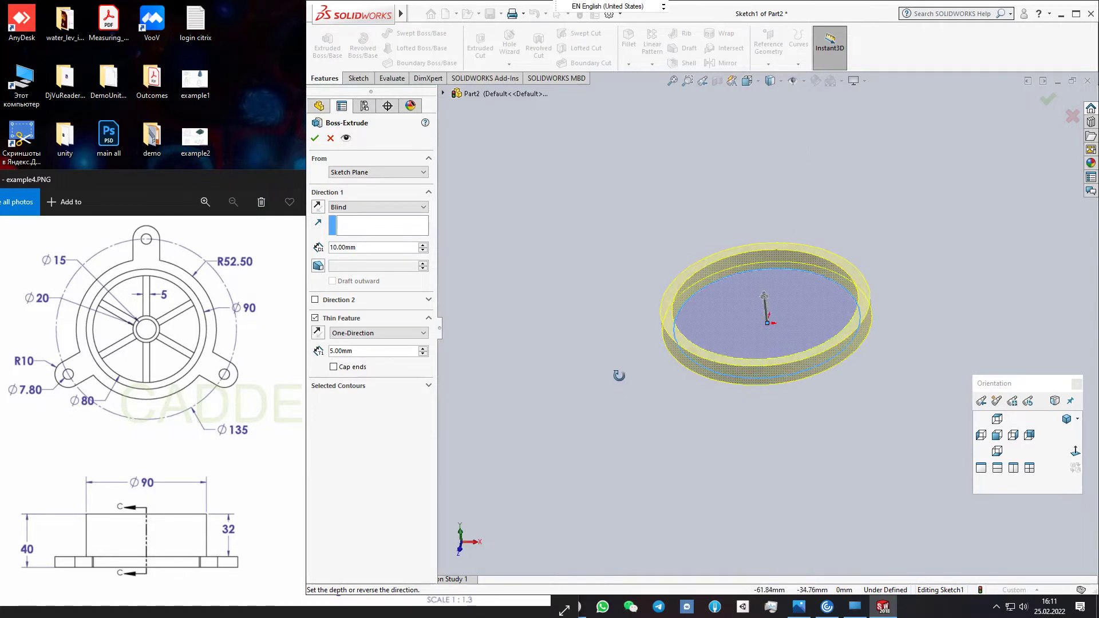
# Check the wall height in the full reference drawing and complete the thin extrusion with a depth of 32 mm
pyautogui.click(169, 184)
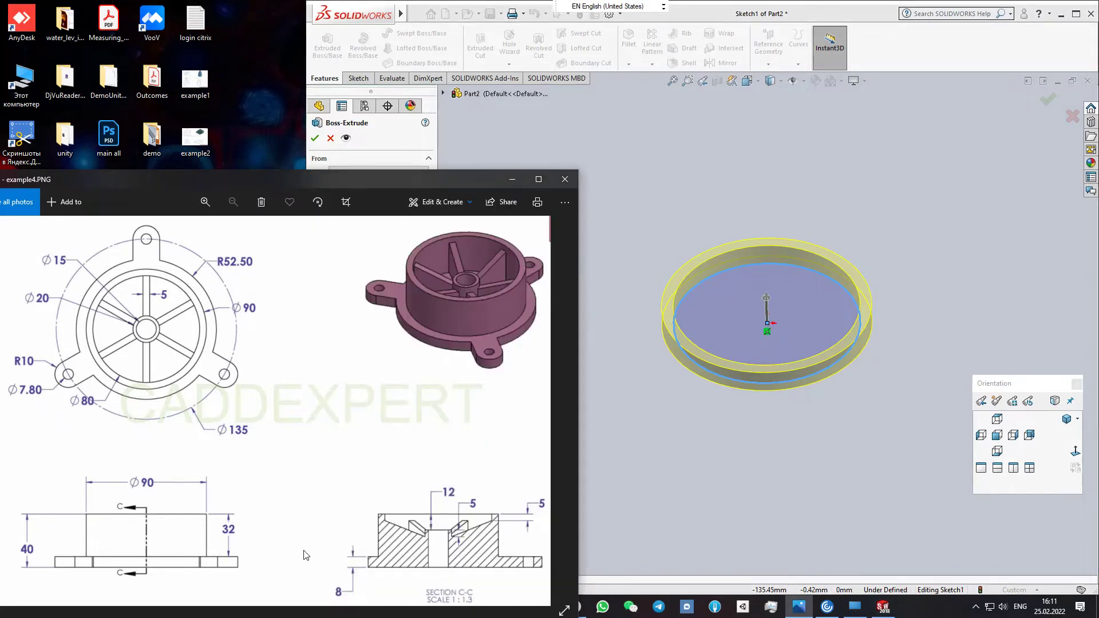
pyautogui.click(710, 20)
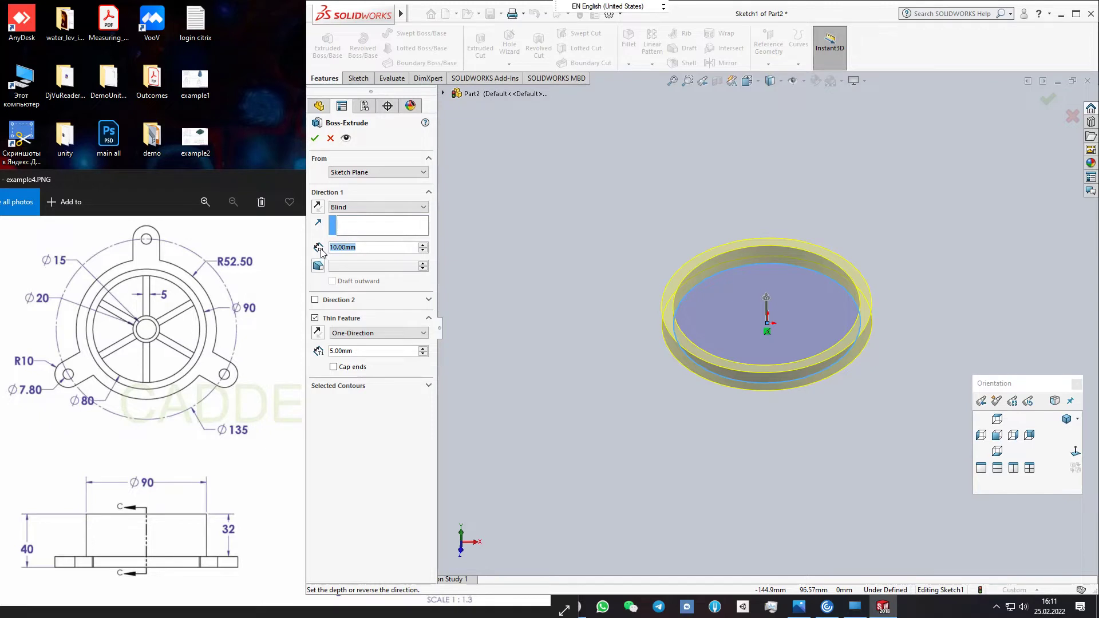
pyautogui.write('32')
pyautogui.press('Return')
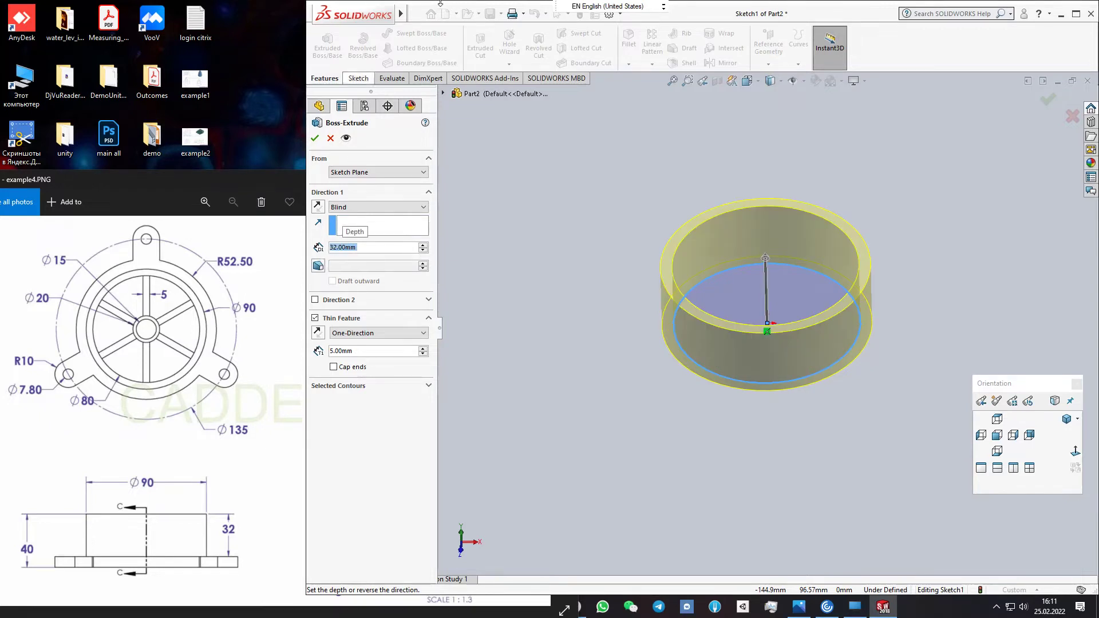
pyautogui.click(314, 138)
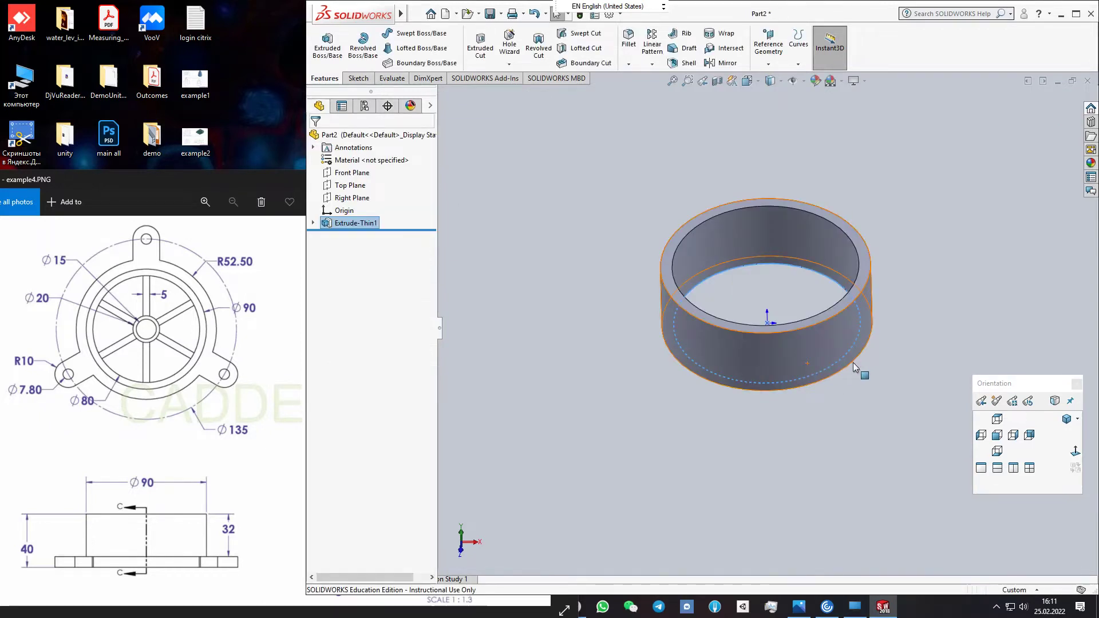
# Save the ring wall part as Part2 in the Assem2 folder and create a new blank part
pyautogui.click(490, 13)
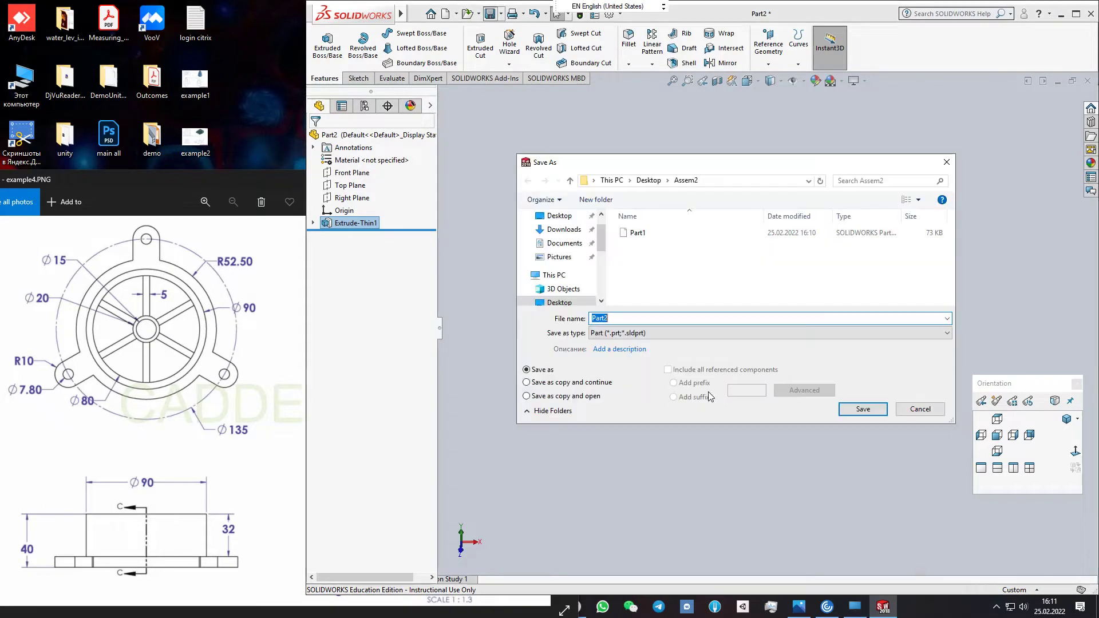
pyautogui.click(861, 412)
pyautogui.click(445, 13)
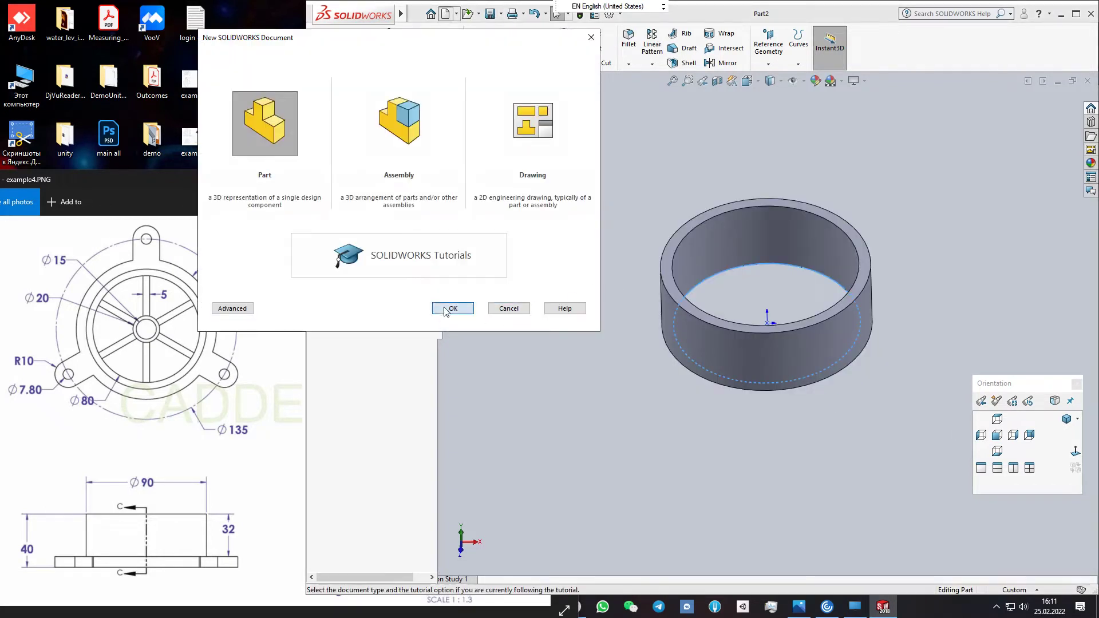
pyautogui.click(446, 309)
pyautogui.click(573, 318)
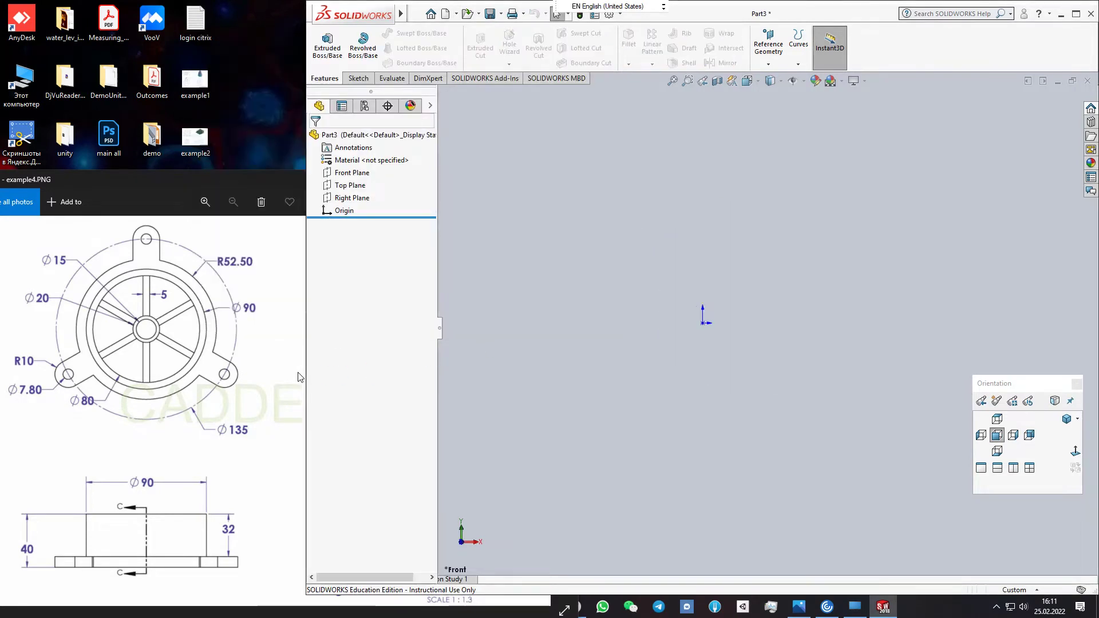
# Check the central hub in the reference drawing and start a circle sketch on the Top Plane, viewed from the top
pyautogui.click(216, 179)
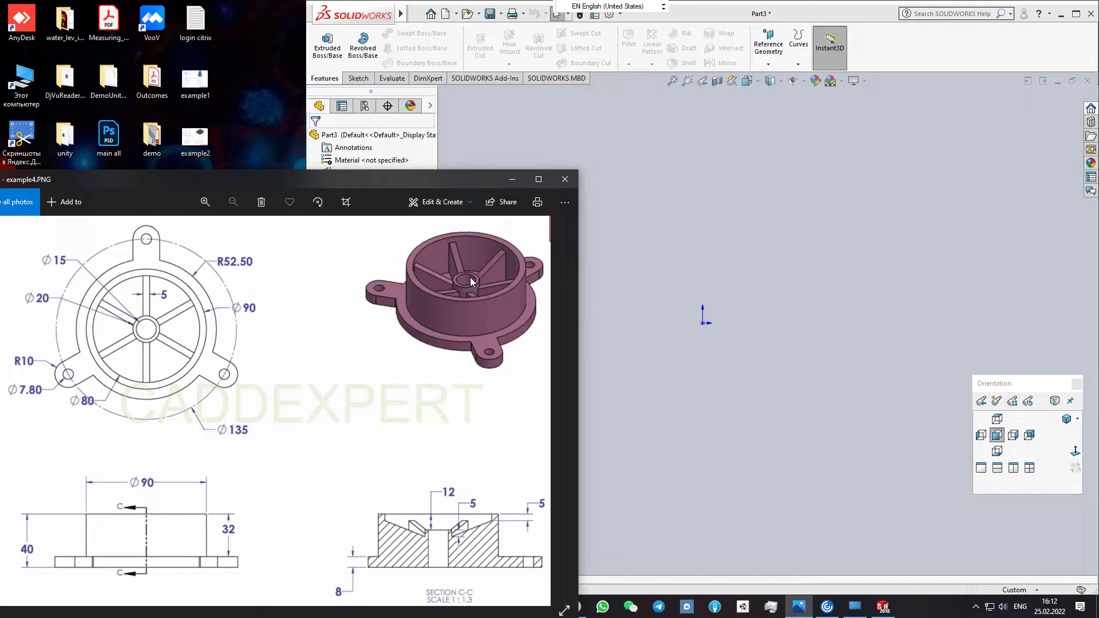
pyautogui.click(803, 16)
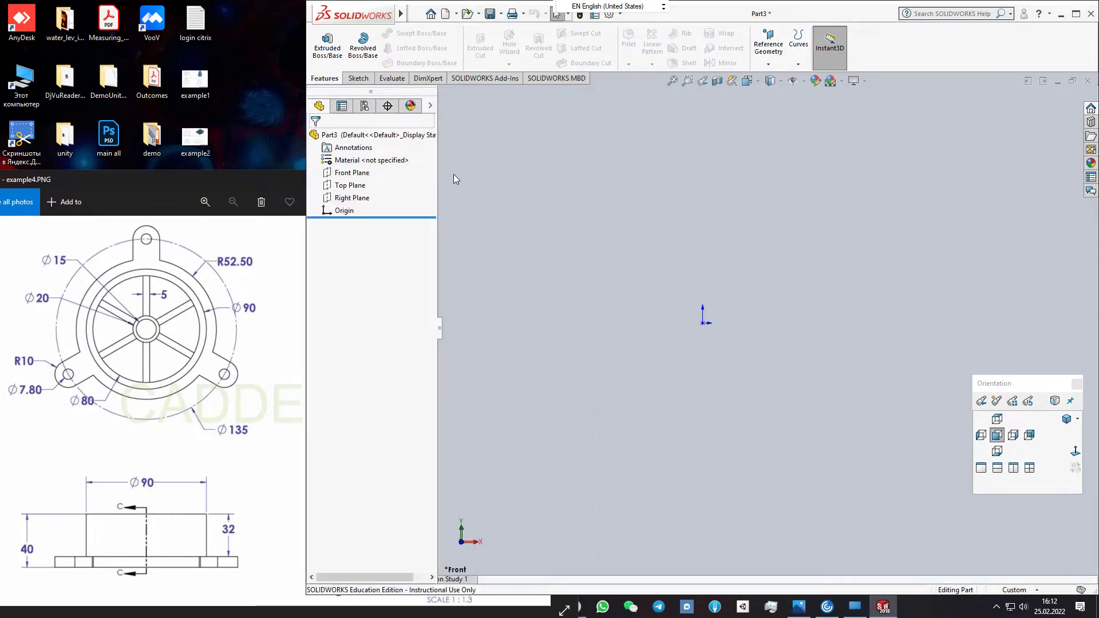
pyautogui.click(359, 78)
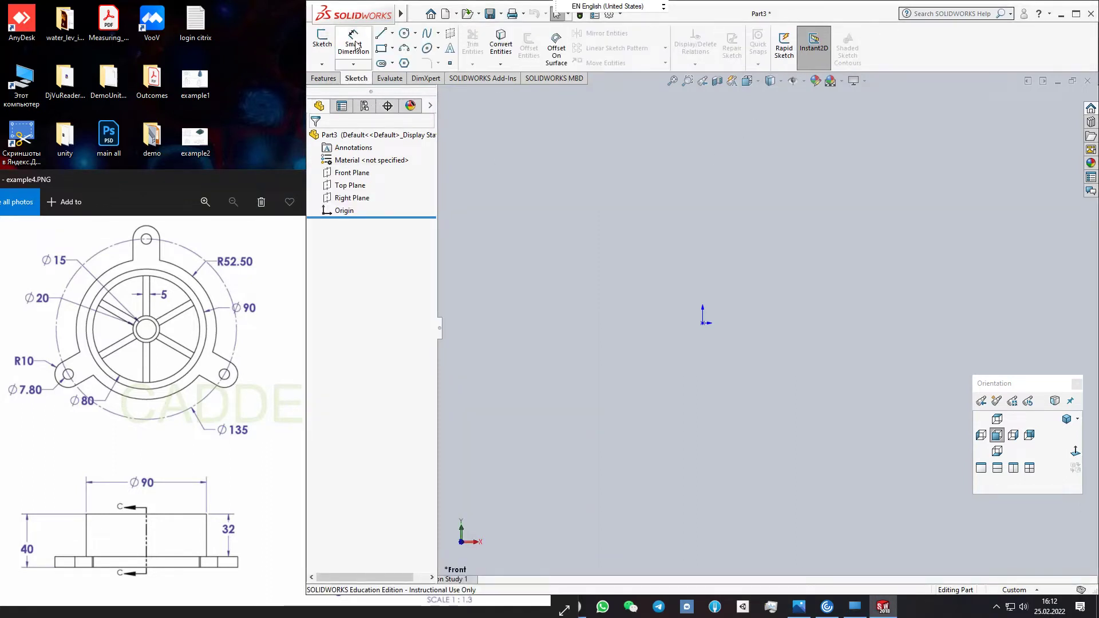
pyautogui.click(405, 33)
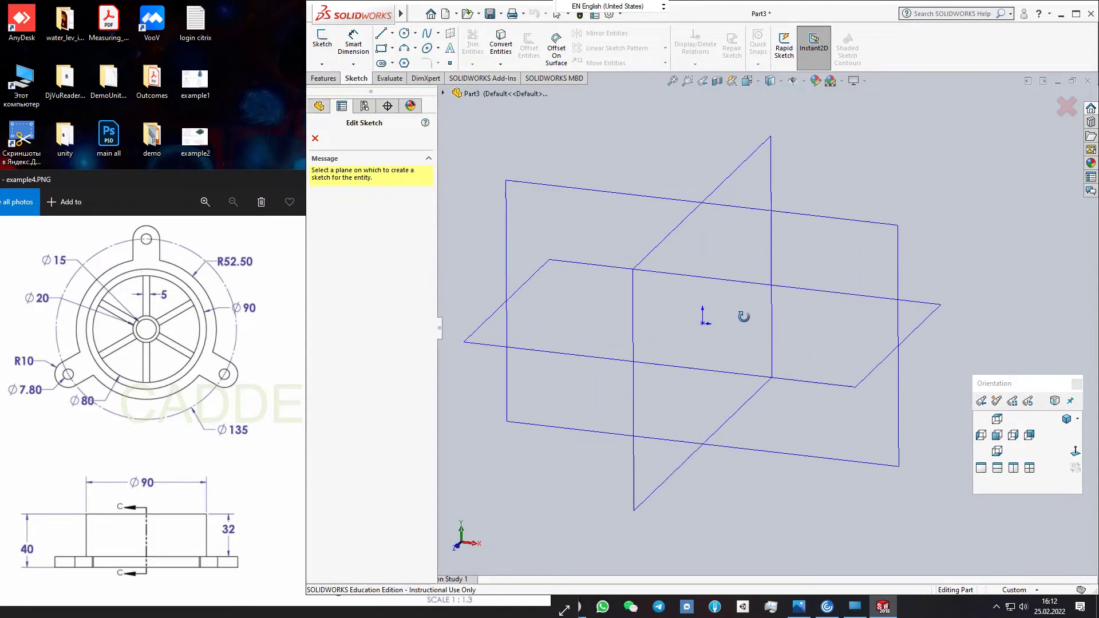
pyautogui.click(503, 360)
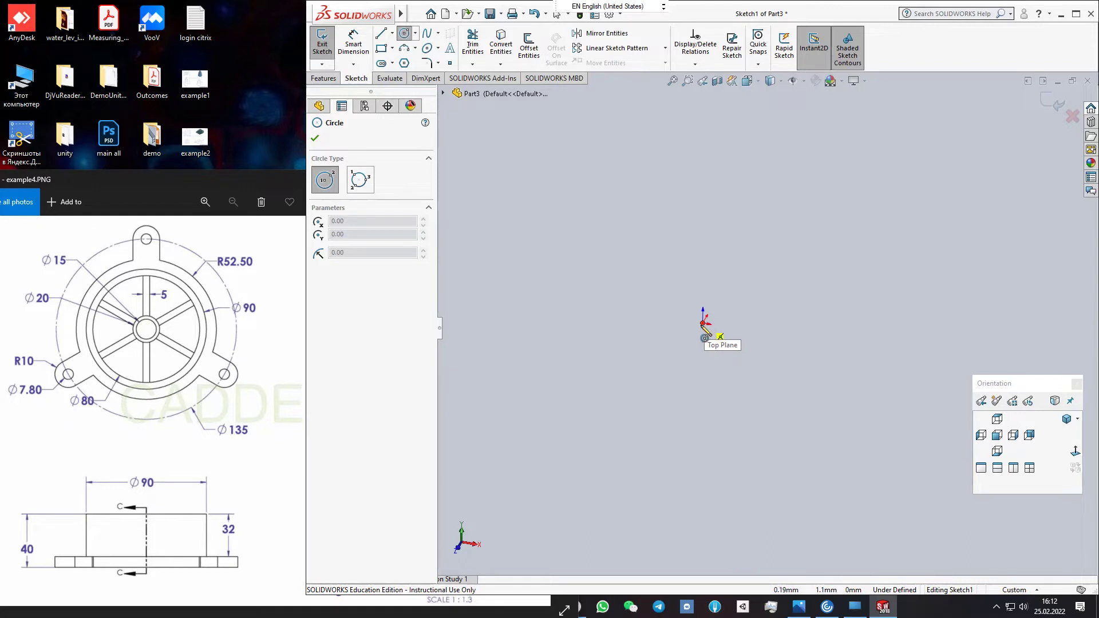
pyautogui.click(997, 419)
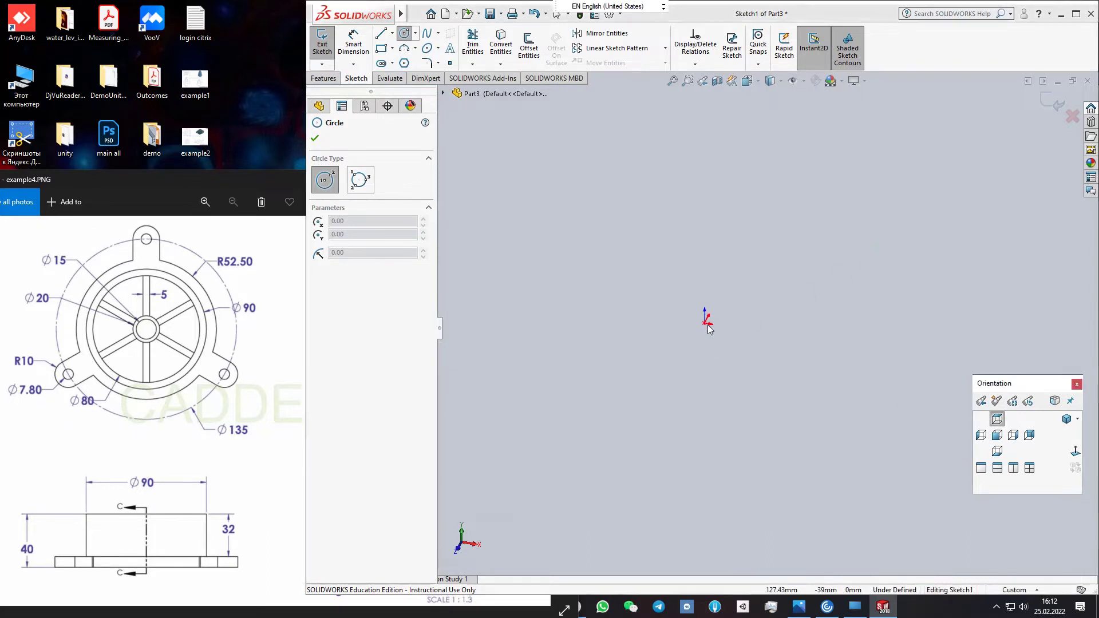
# Draw a circle centred on the origin and set its radius to 15/2 (7.5 mm)
pyautogui.click(767, 323)
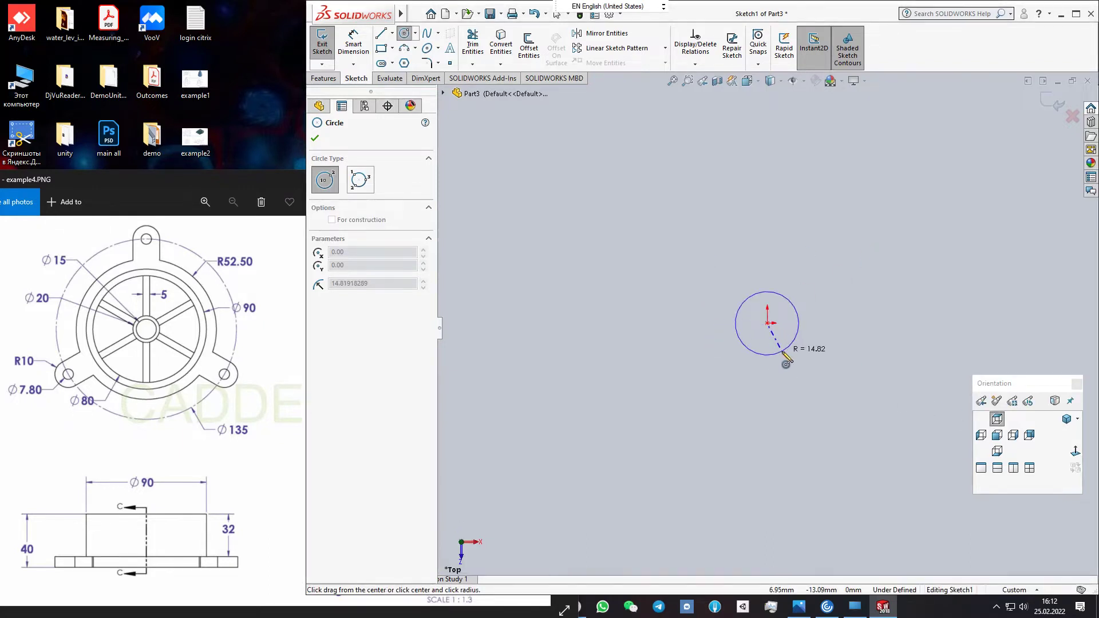
pyautogui.click(783, 352)
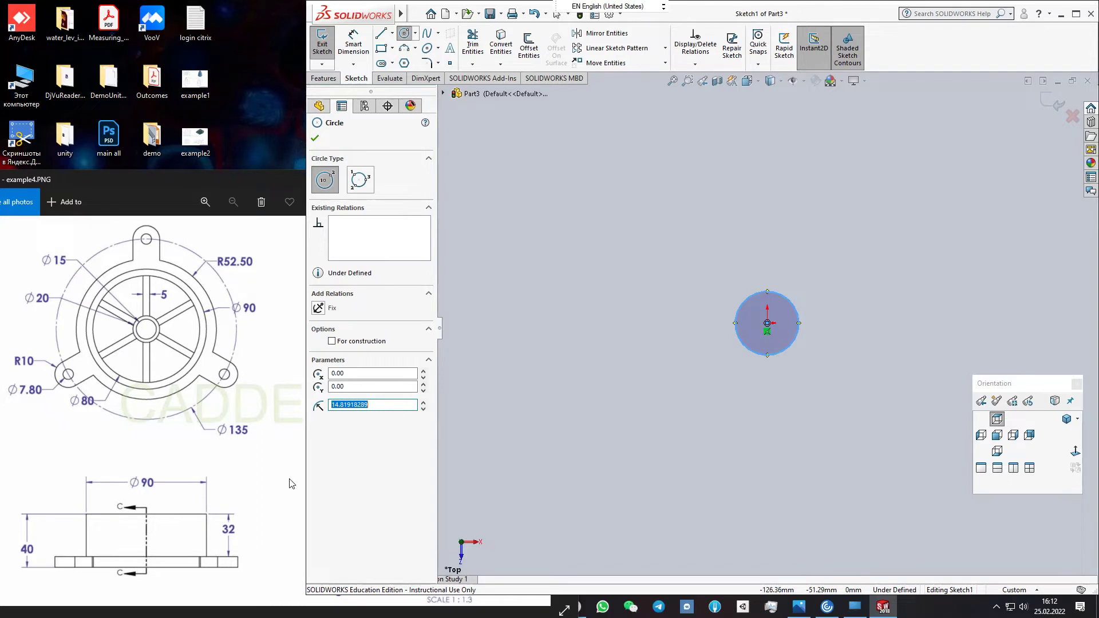
pyautogui.write('15/2')
pyautogui.press('Return')
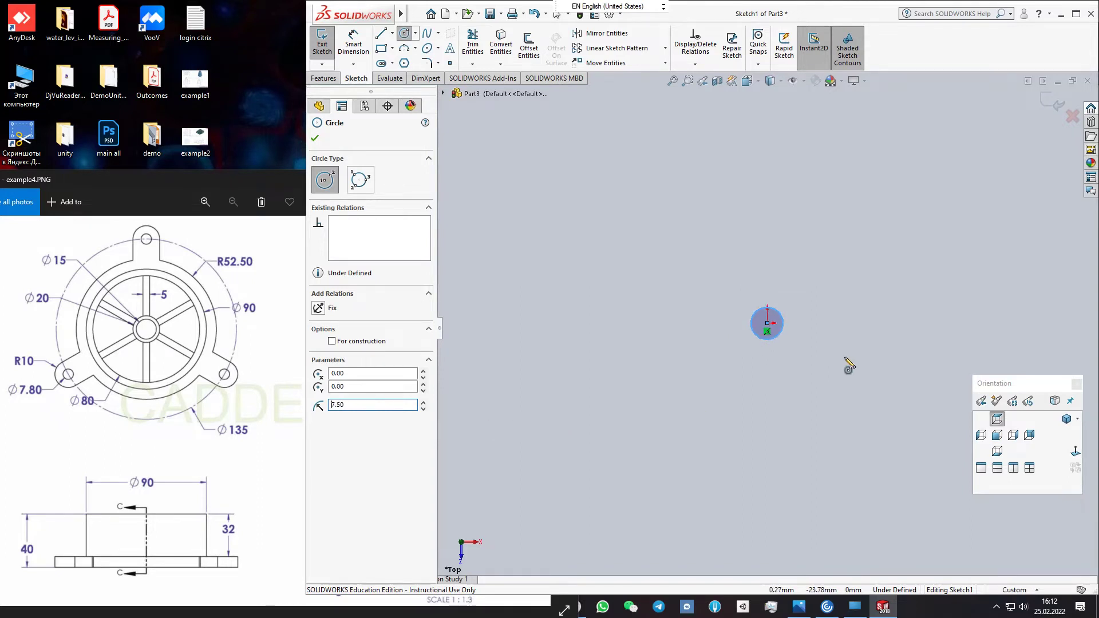
# Draw a larger concentric circle around the first one and set its radius to 20/2 (10 mm)
pyautogui.click(767, 323)
pyautogui.click(790, 361)
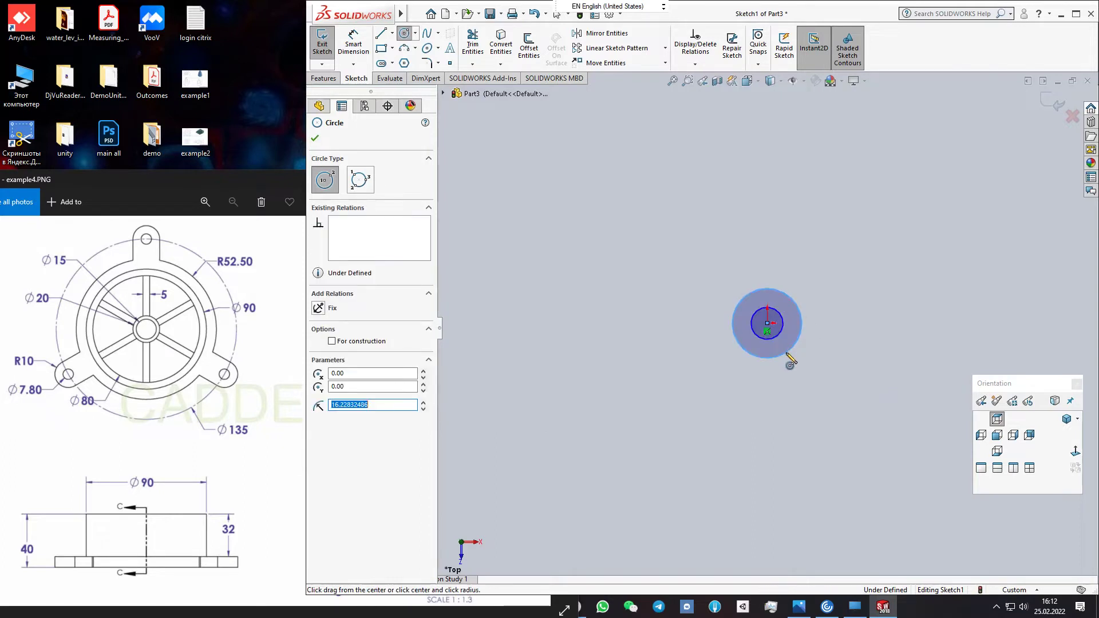
pyautogui.write('20/2')
pyautogui.press('Return')
# Check the hub height in the reference drawing and extrude the two-circle profile 20 mm as a solid boss
pyautogui.moveTo(680, 273)
pyautogui.mouseDown(button='middle')
pyautogui.moveTo(675, 215)
pyautogui.moveTo(683, 222)
pyautogui.mouseUp(button='middle')
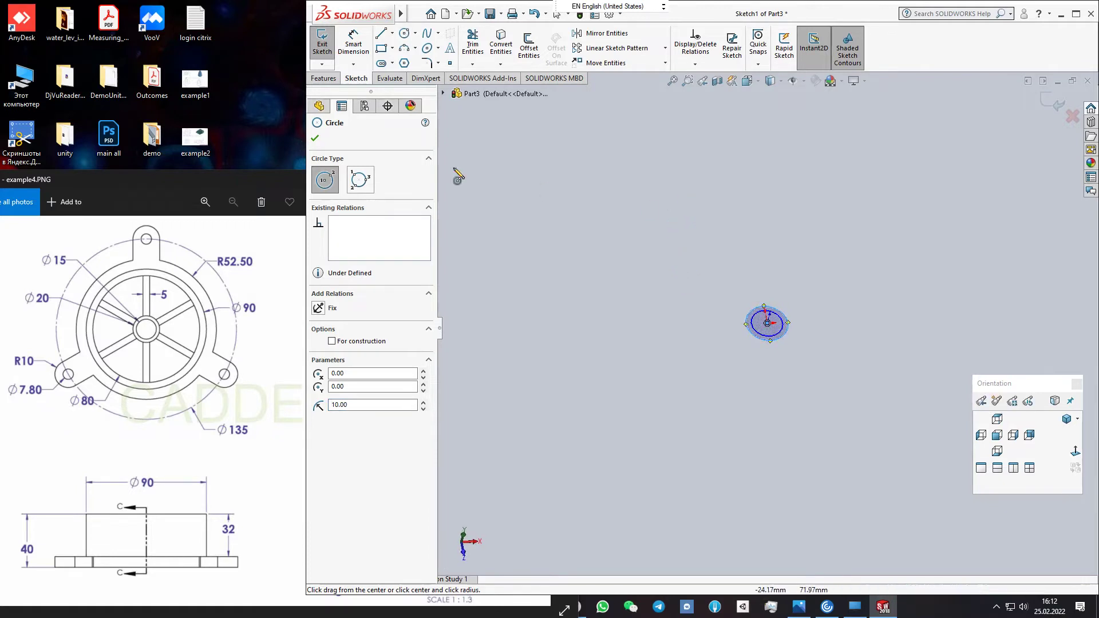
pyautogui.click(324, 78)
pyautogui.click(336, 59)
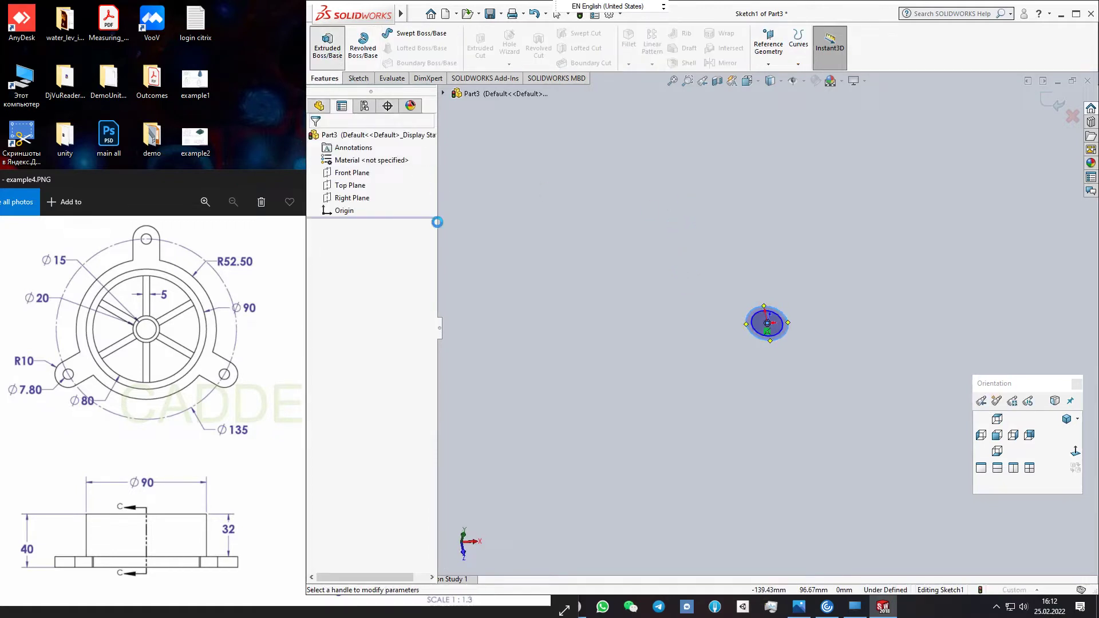
pyautogui.click(246, 181)
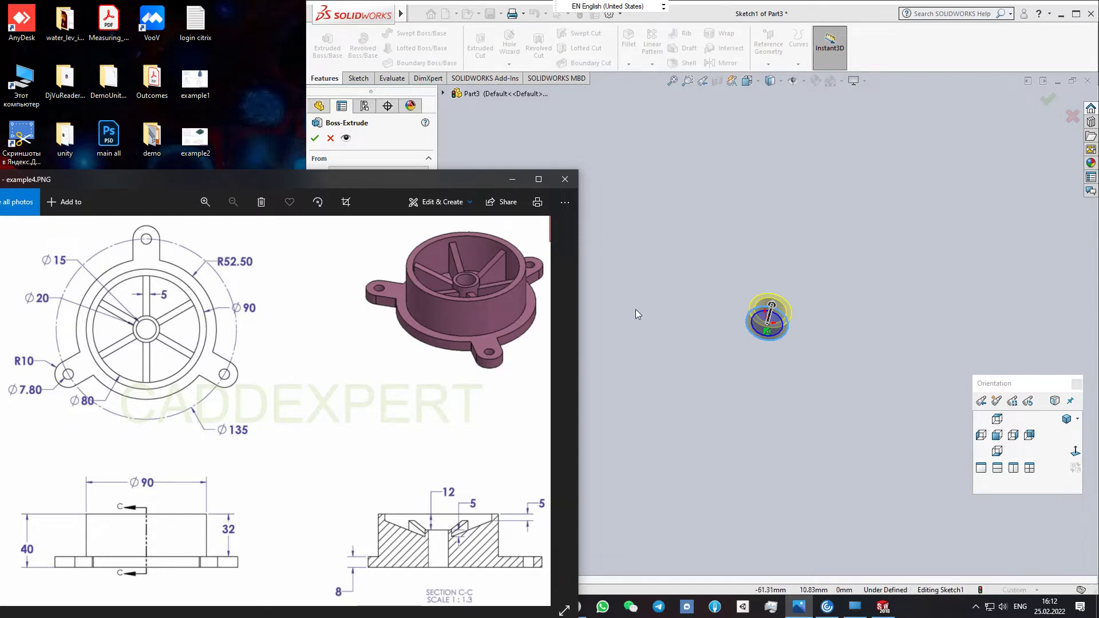
pyautogui.click(804, 13)
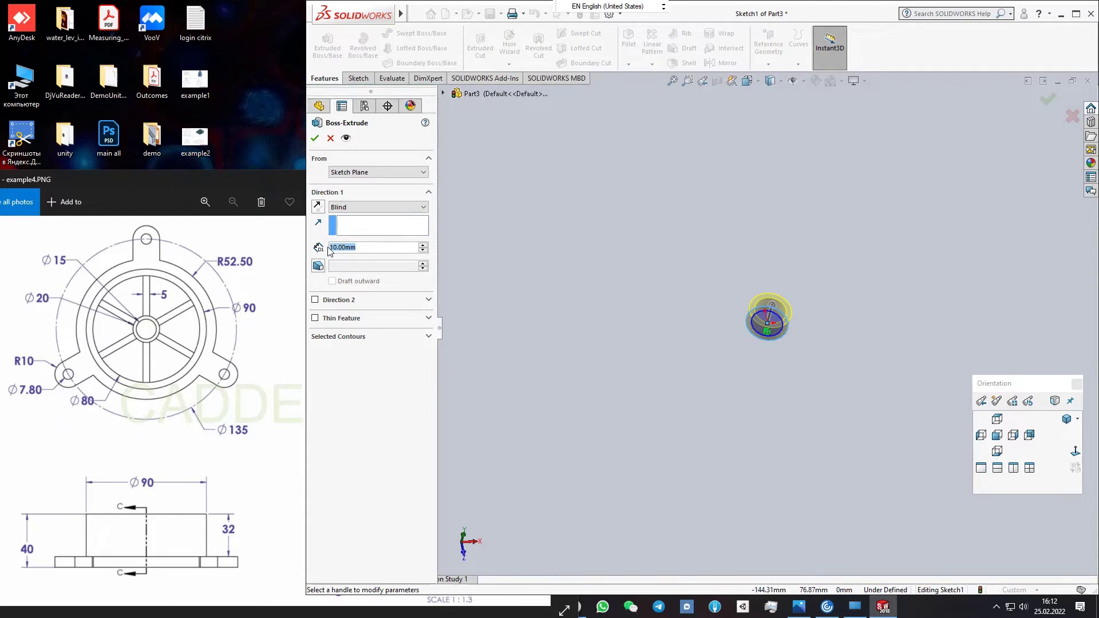
pyautogui.write('20')
pyautogui.press('Return')
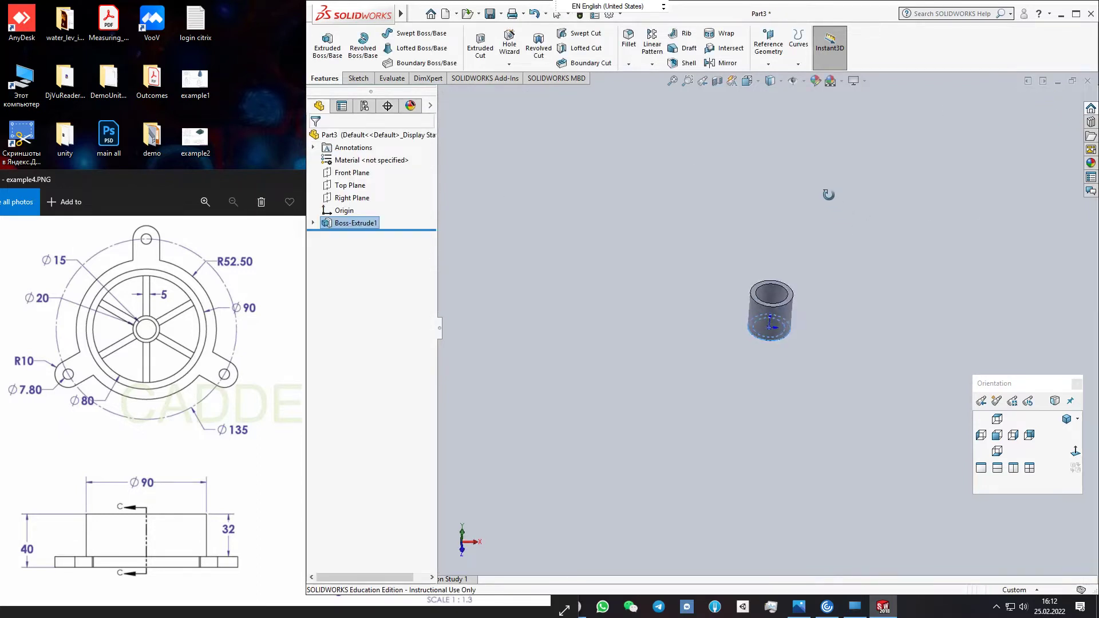
# Save the hub part as Part3 and create another new blank part
pyautogui.click(490, 13)
pyautogui.click(882, 408)
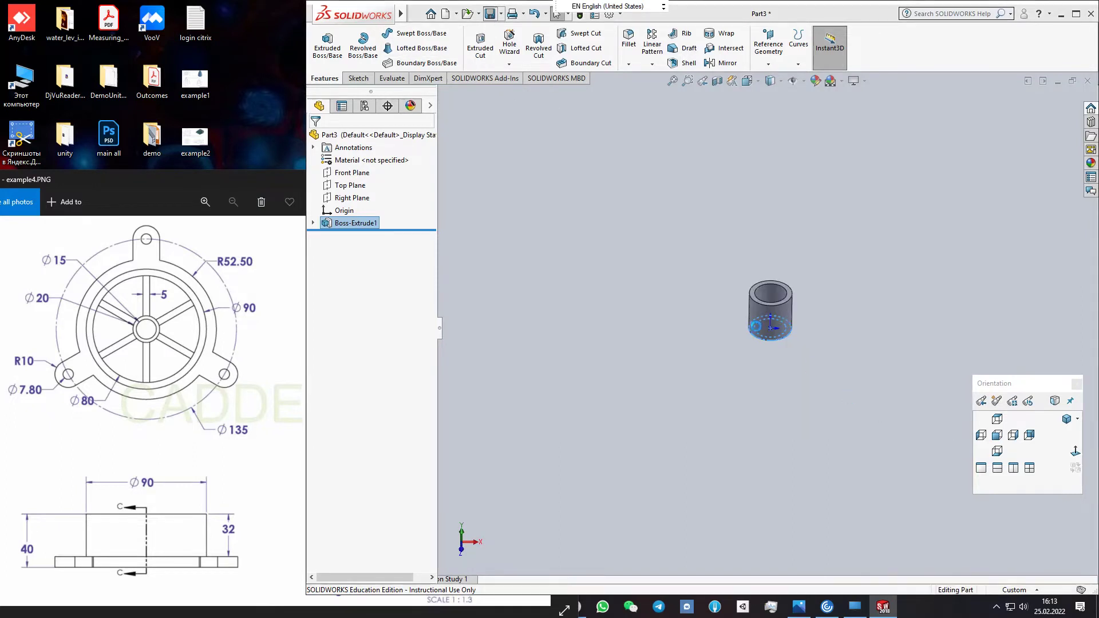
pyautogui.click(444, 14)
pyautogui.click(451, 308)
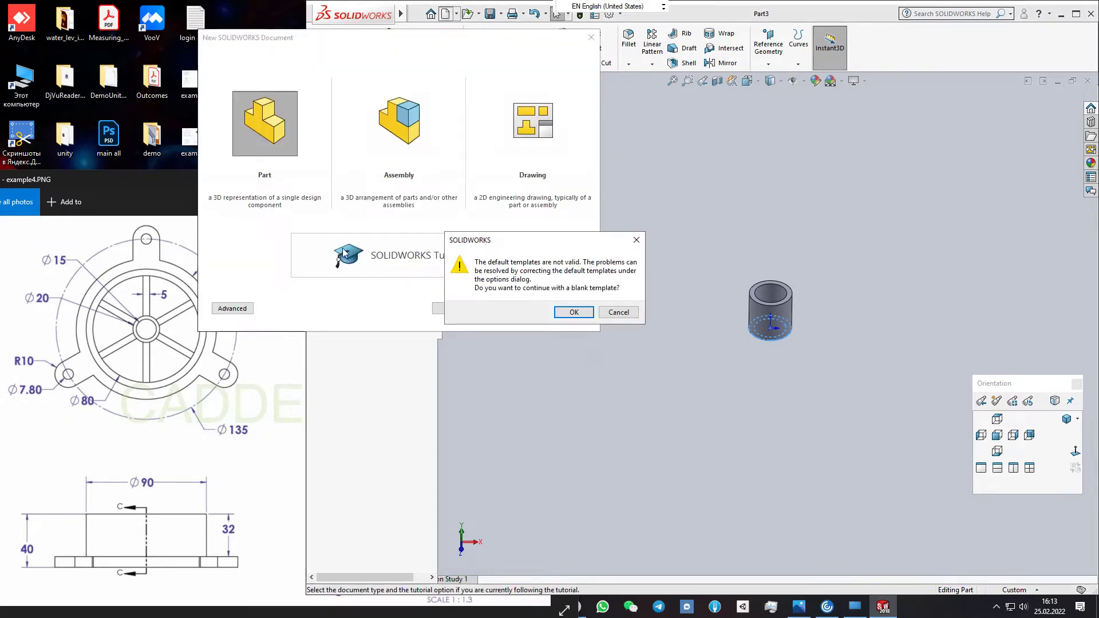
pyautogui.click(573, 312)
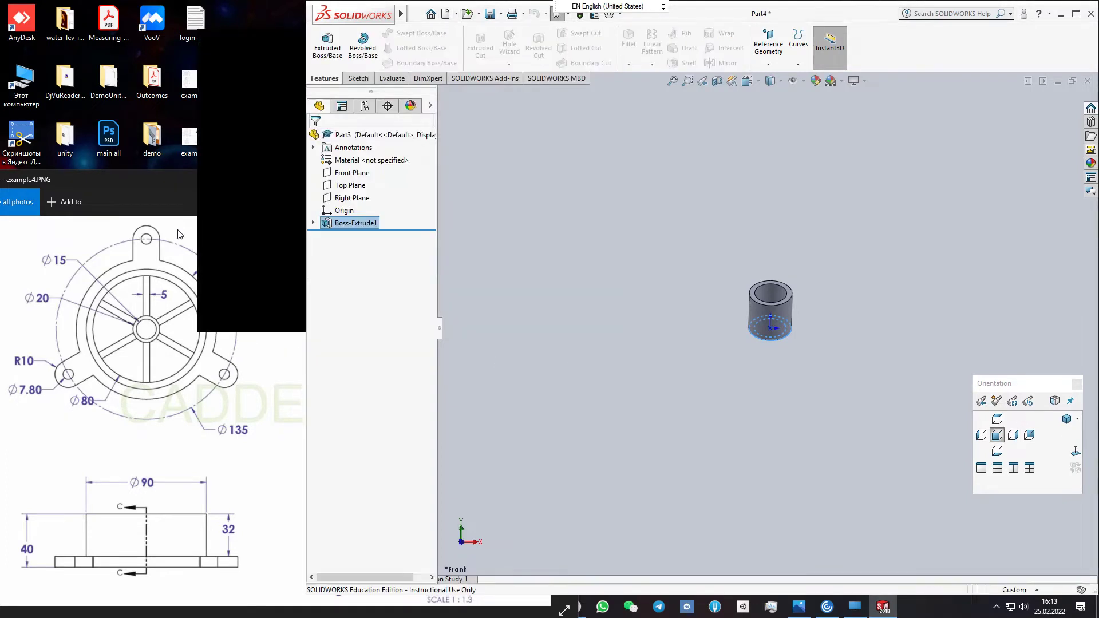
# Check the ribs in the reference drawing and start a sketch on the Top Plane of the new part
pyautogui.click(183, 181)
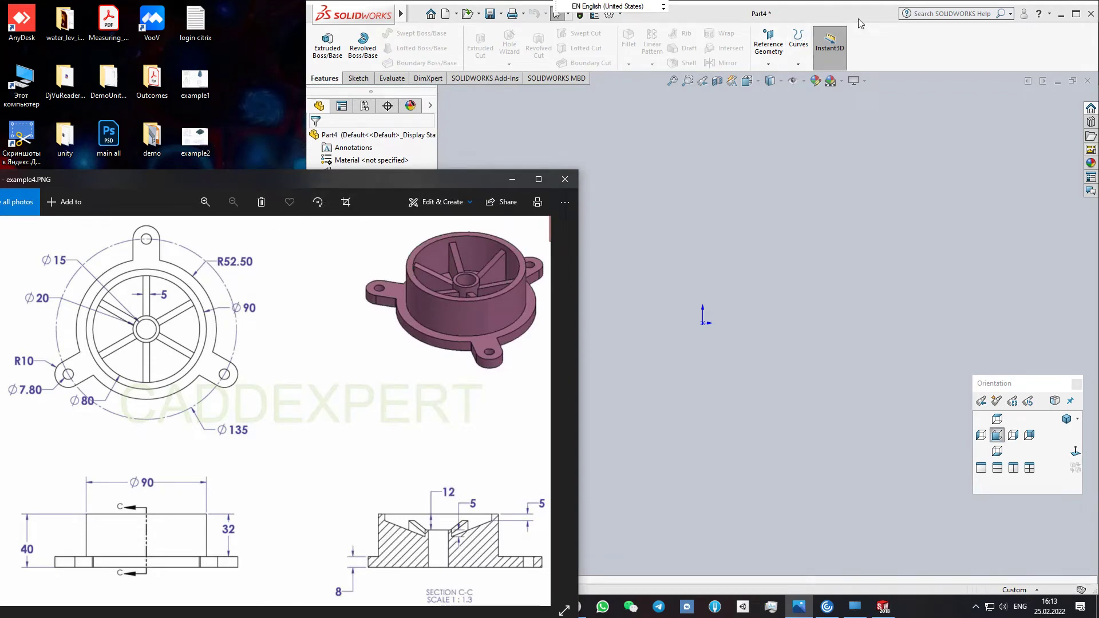
pyautogui.click(339, 140)
pyautogui.click(359, 78)
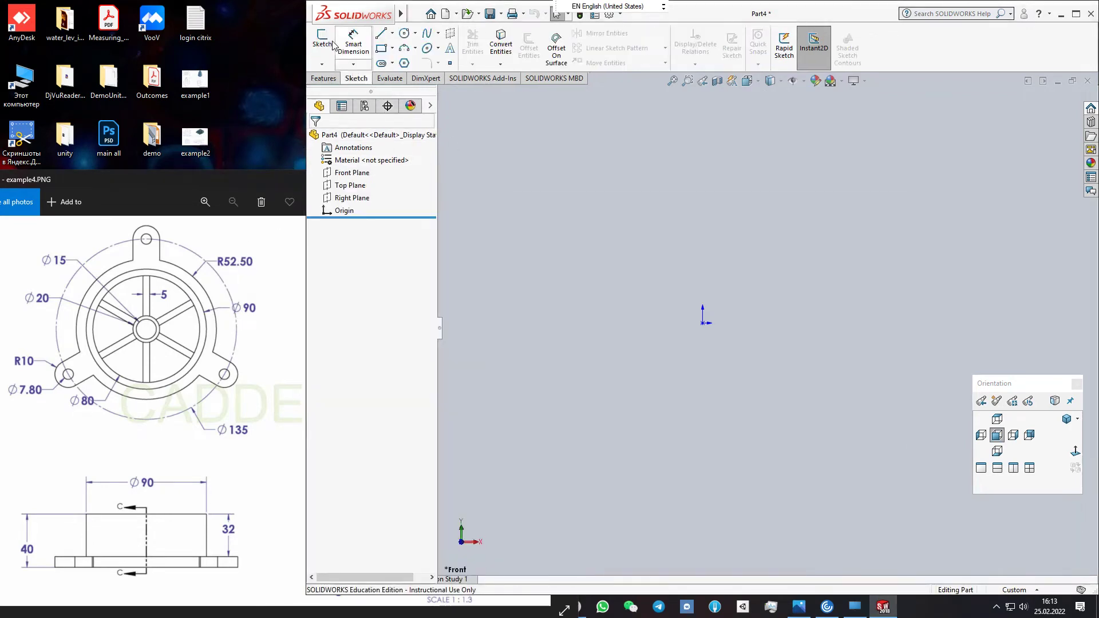
pyautogui.click(323, 41)
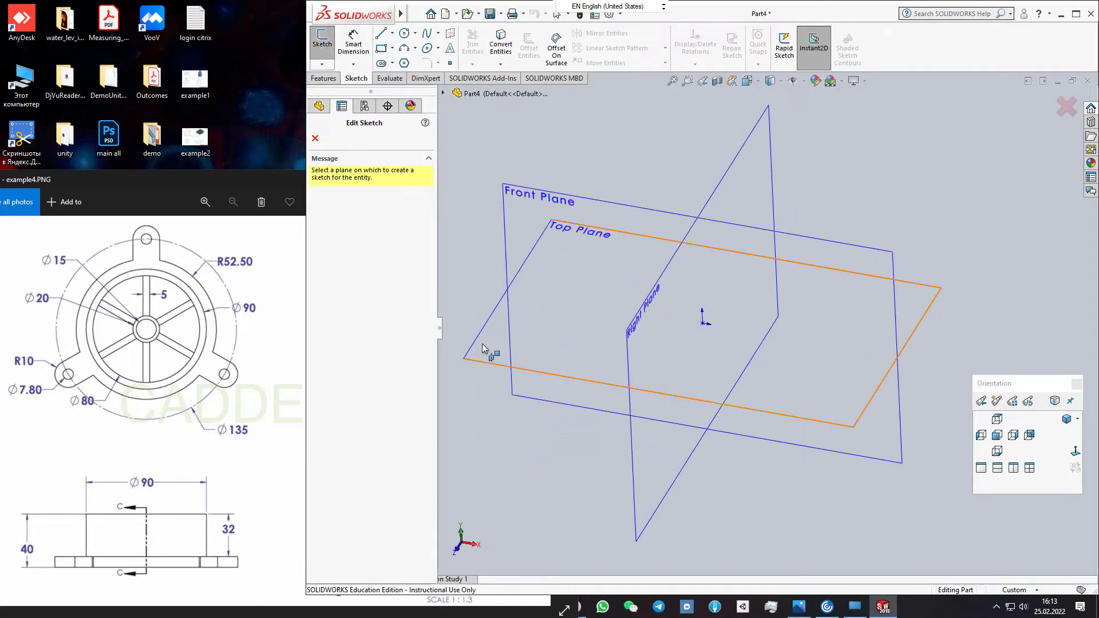
pyautogui.click(504, 351)
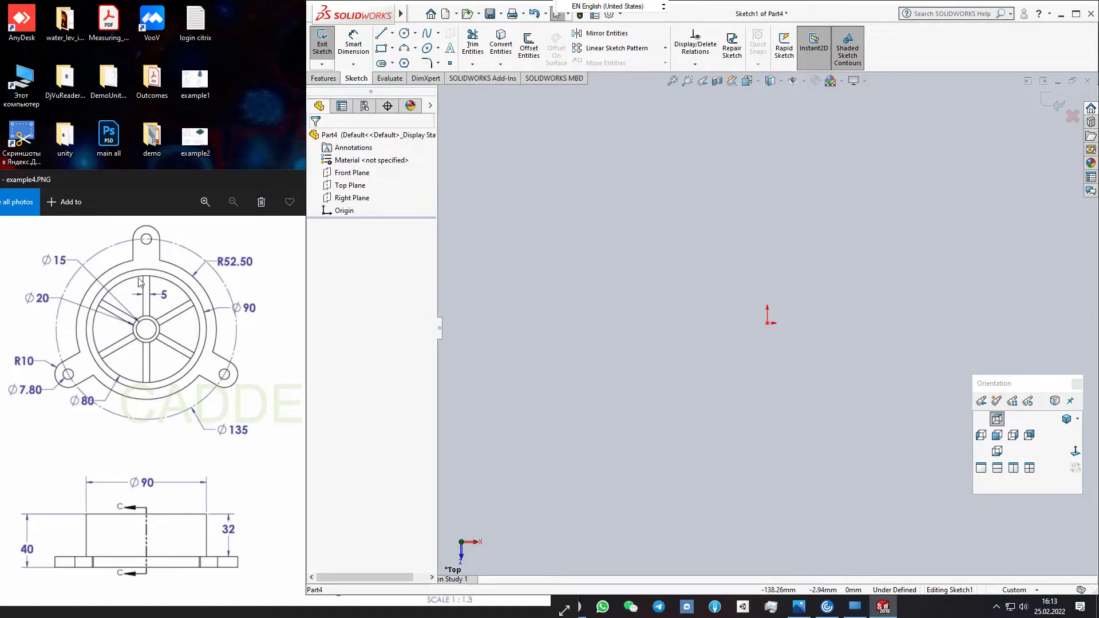
# Draw a circle centred on the origin and set its radius to 10 mm
pyautogui.click(404, 33)
pyautogui.moveTo(767, 324); pyautogui.dragTo(791, 379)
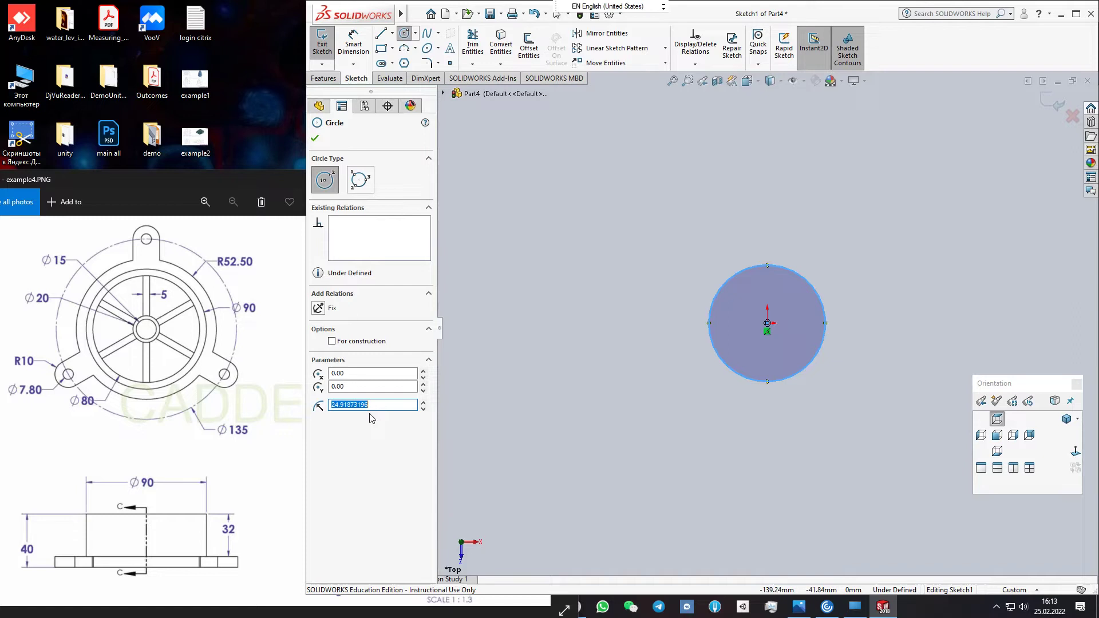
pyautogui.write('10')
pyautogui.press('Return')
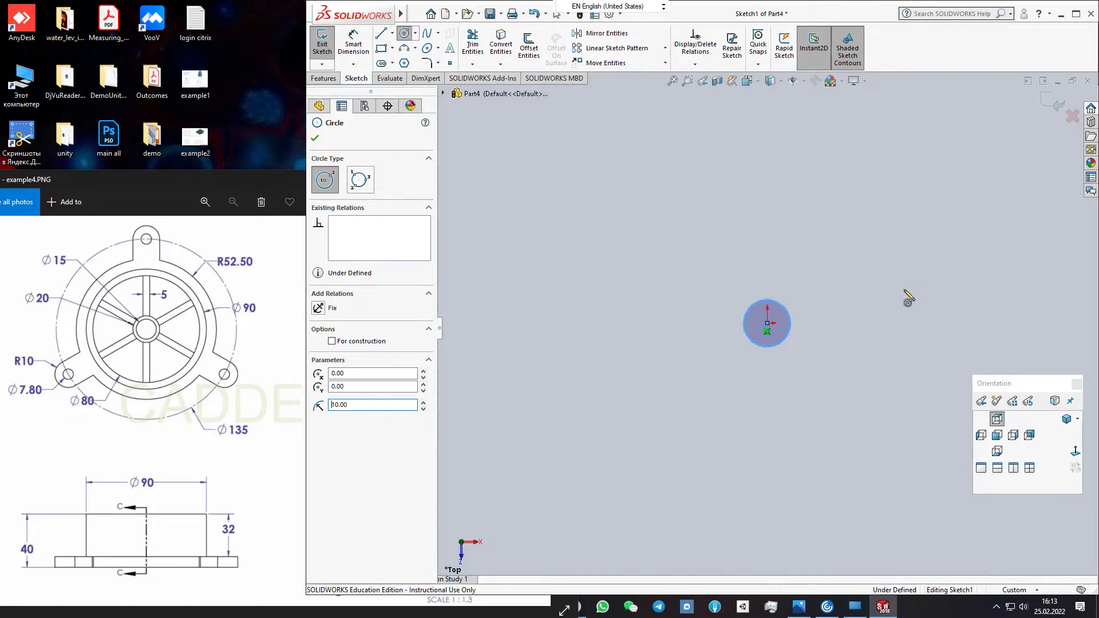
# Draw an outer circle concentric with the 10 mm one and set its radius to 40 mm
pyautogui.click(767, 324)
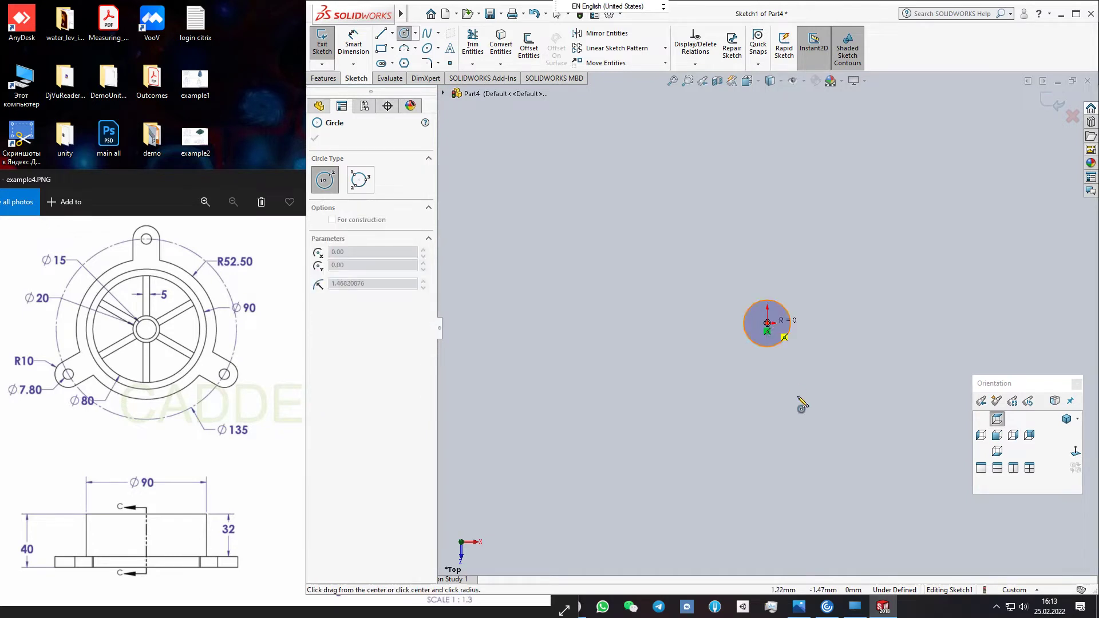
pyautogui.click(803, 417)
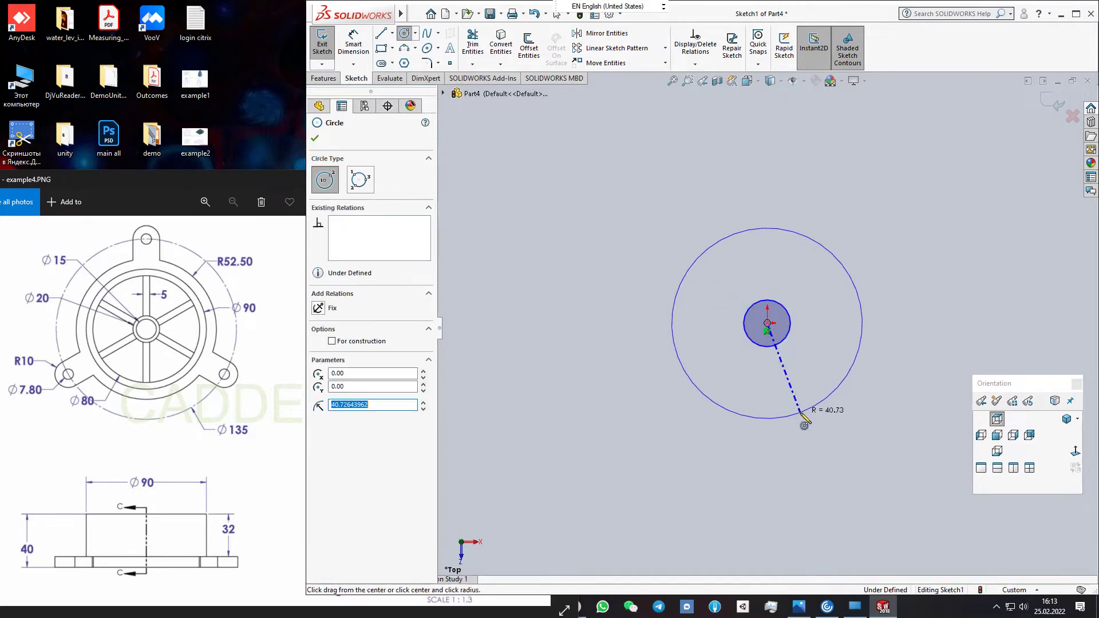
pyautogui.write('40')
pyautogui.press('Return')
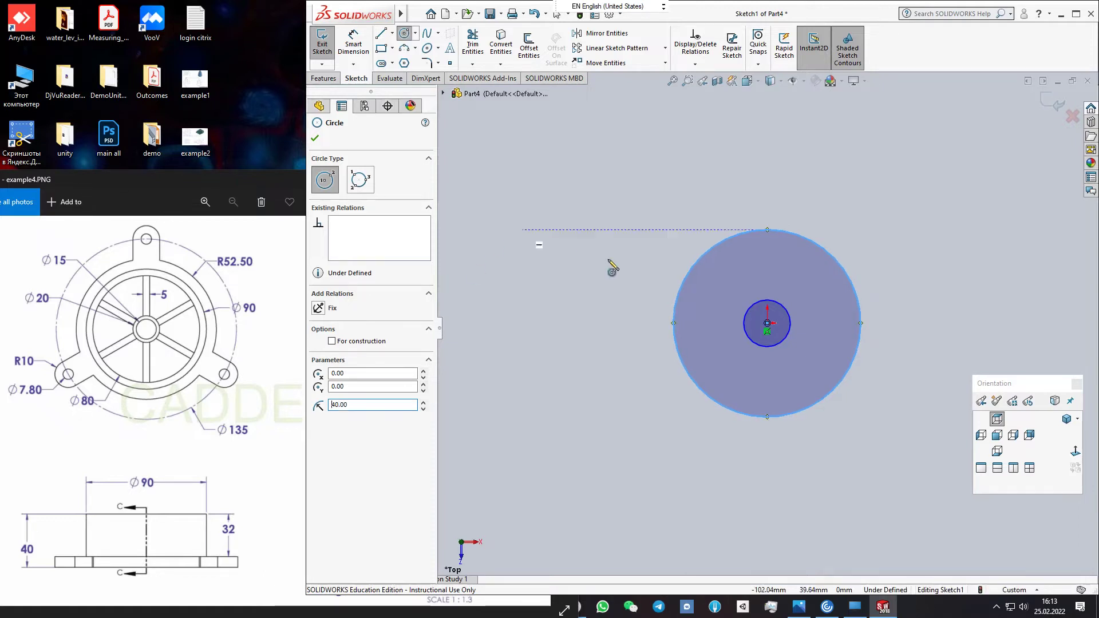
# Dimension the inner circle's diameter as 20 mm and the outer circle's diameter as 80 mm
pyautogui.click(353, 43)
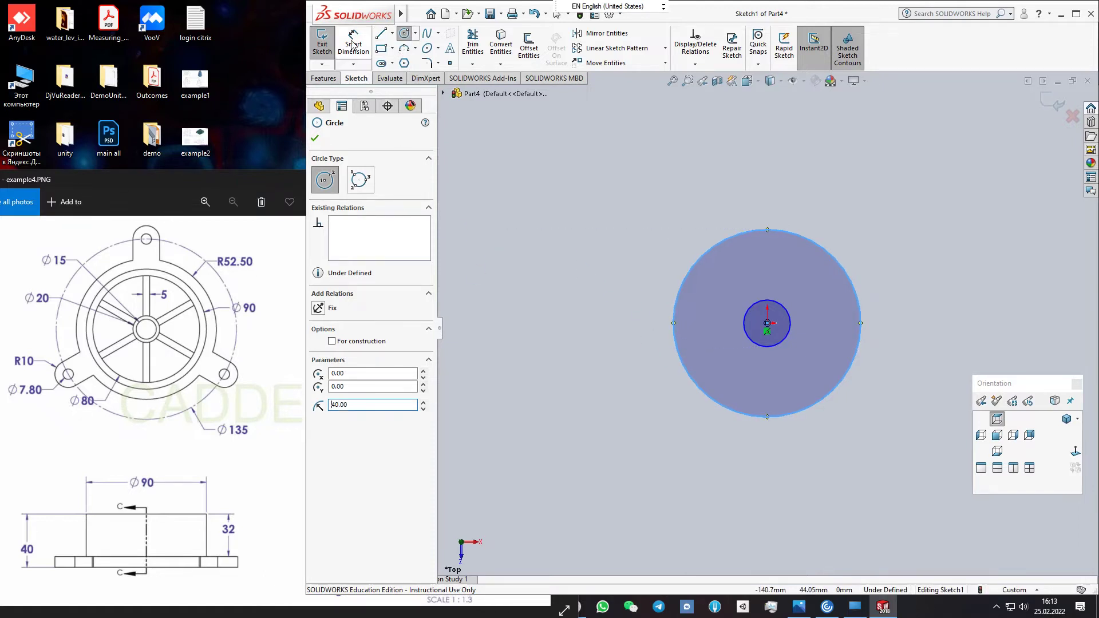
pyautogui.click(791, 333)
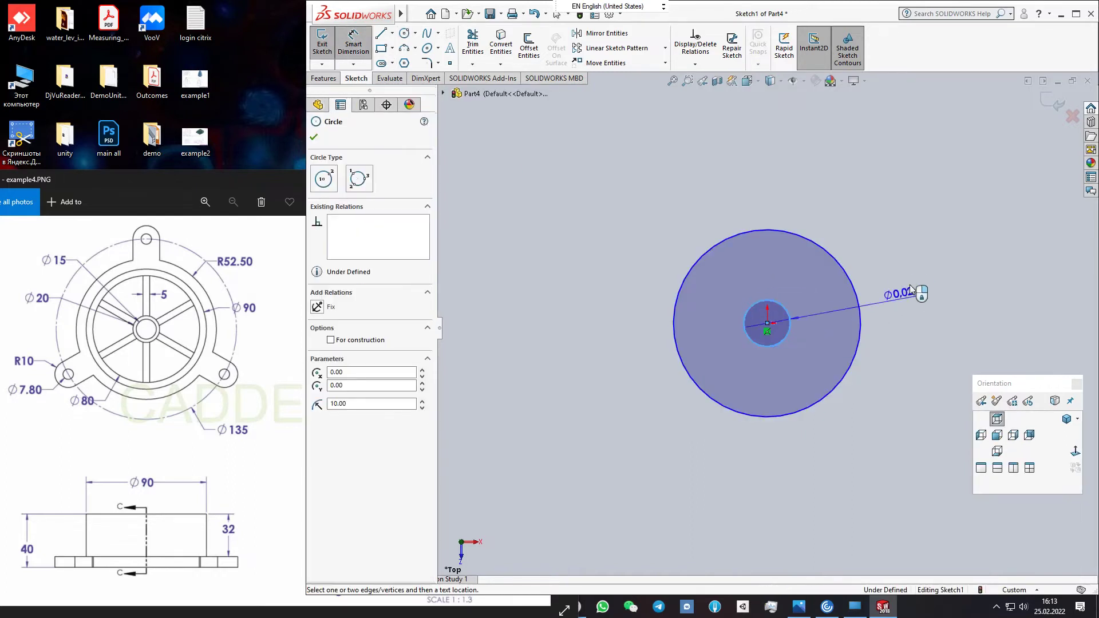
pyautogui.click(905, 280)
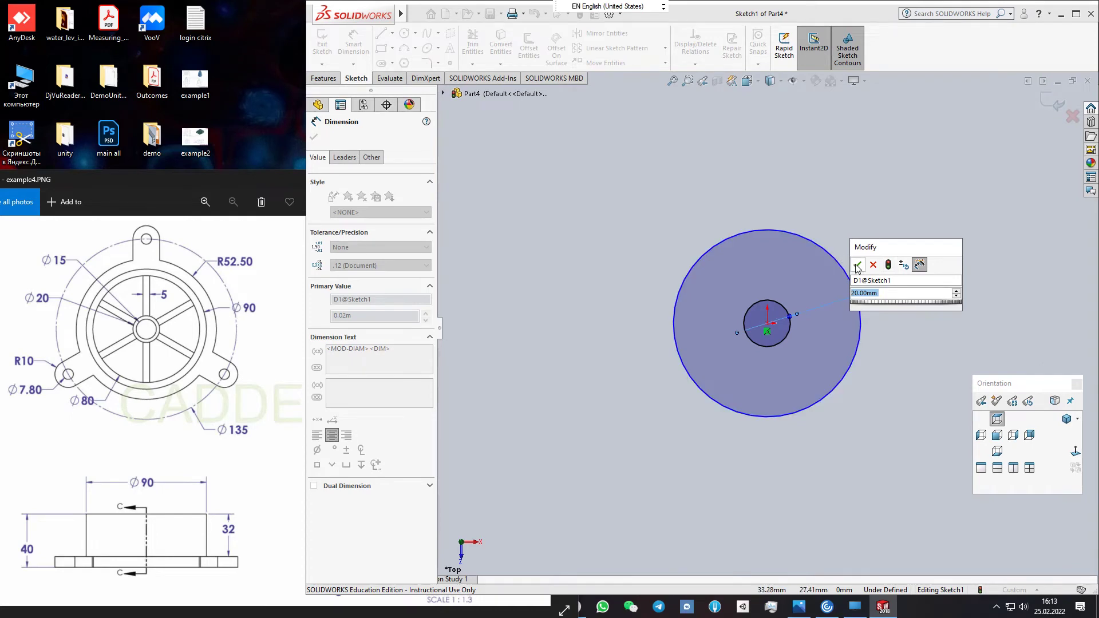
pyautogui.click(857, 266)
pyautogui.click(846, 271)
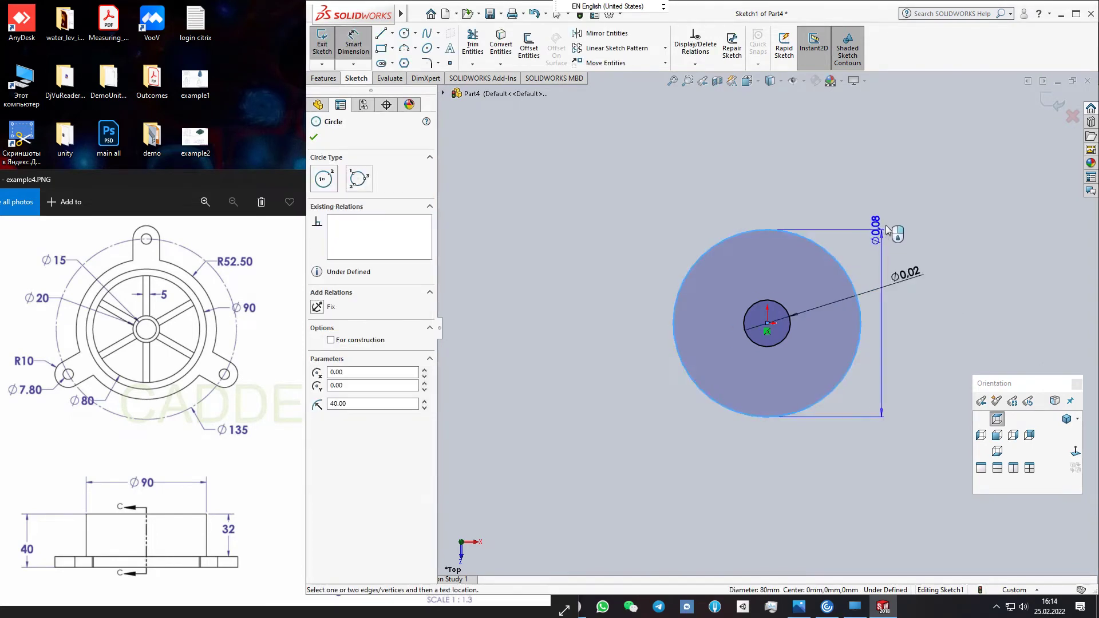
pyautogui.click(861, 232)
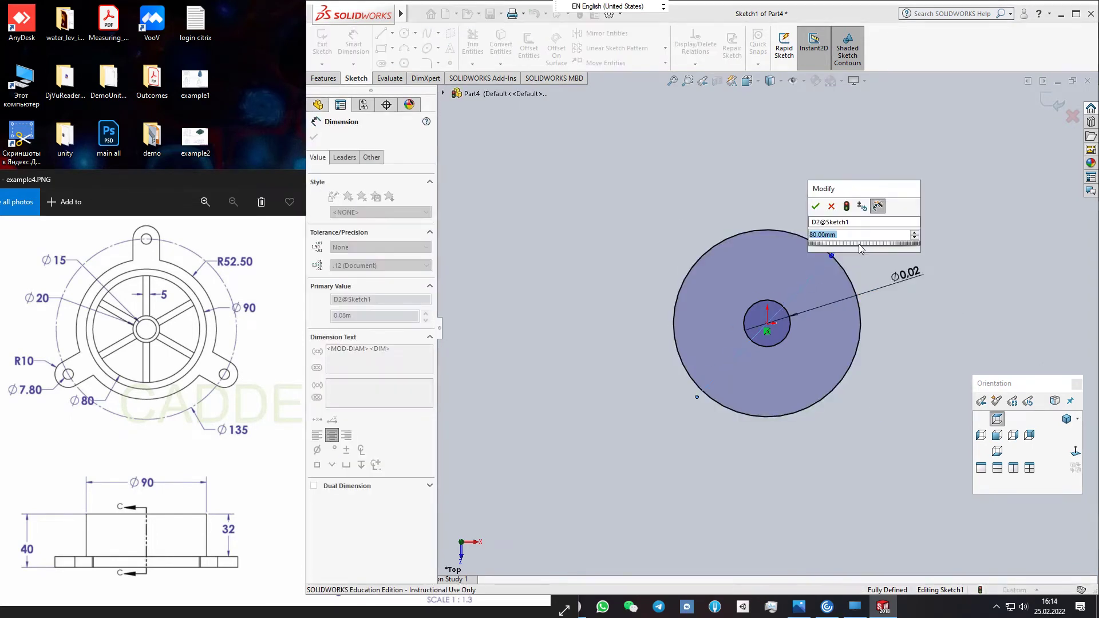
pyautogui.click(815, 206)
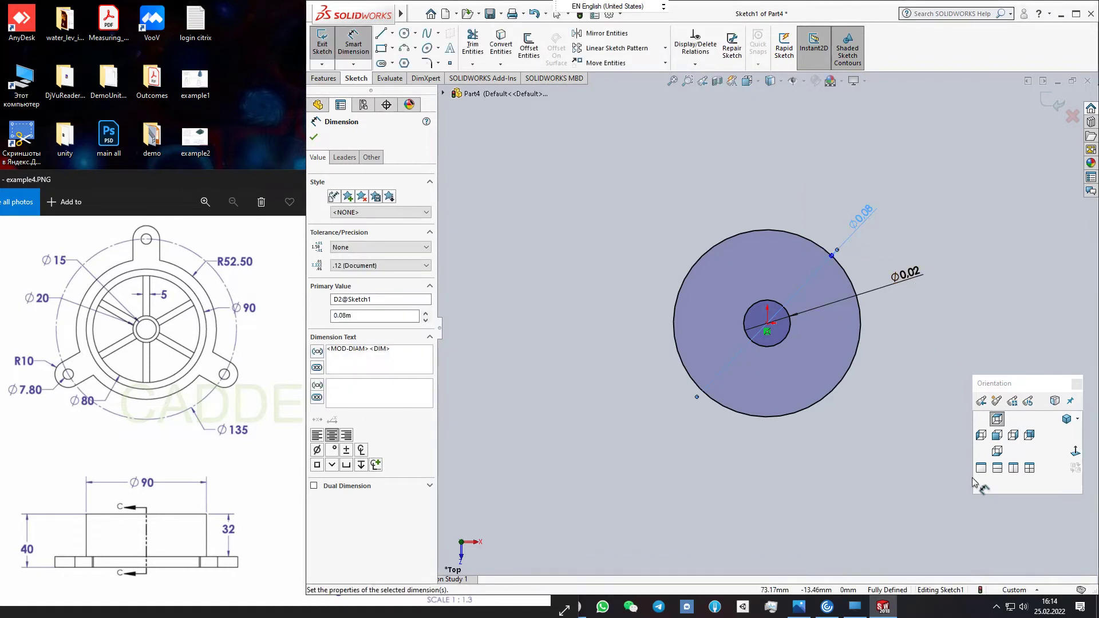
# Switch the document units to MMGS (millimeter, gram, second) and reopen the circle sketch for editing
pyautogui.click(1016, 590)
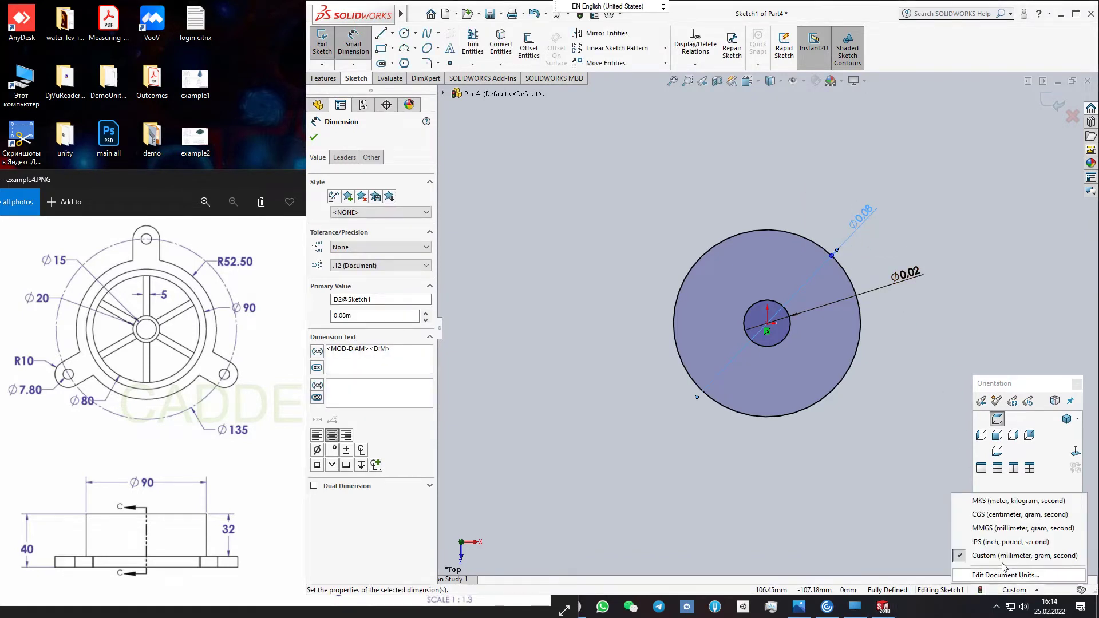
pyautogui.click(997, 528)
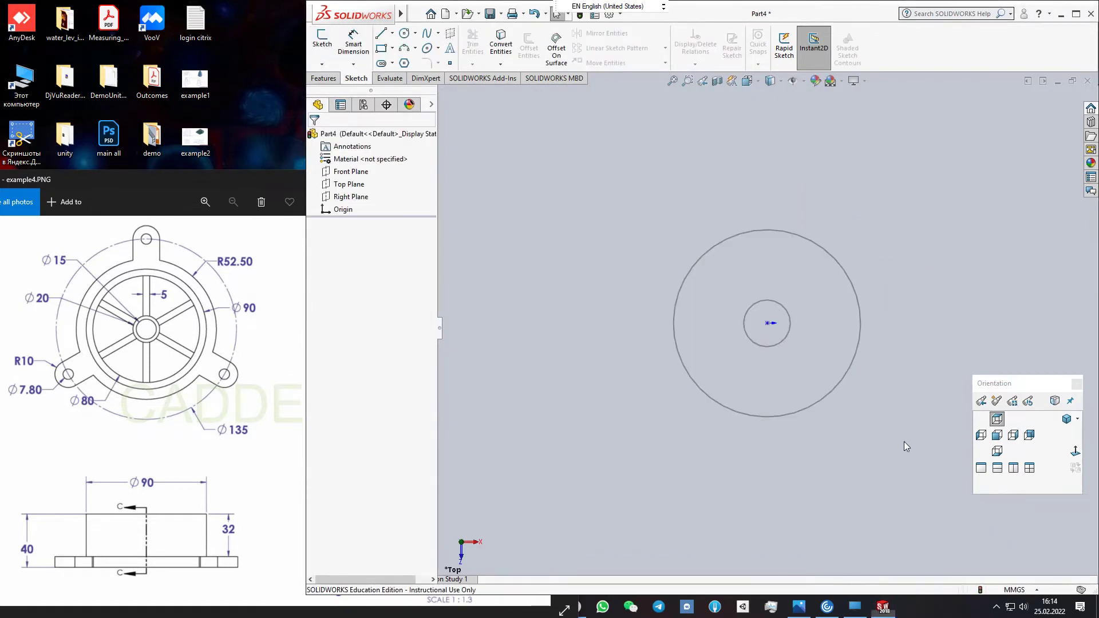
pyautogui.doubleClick(851, 364)
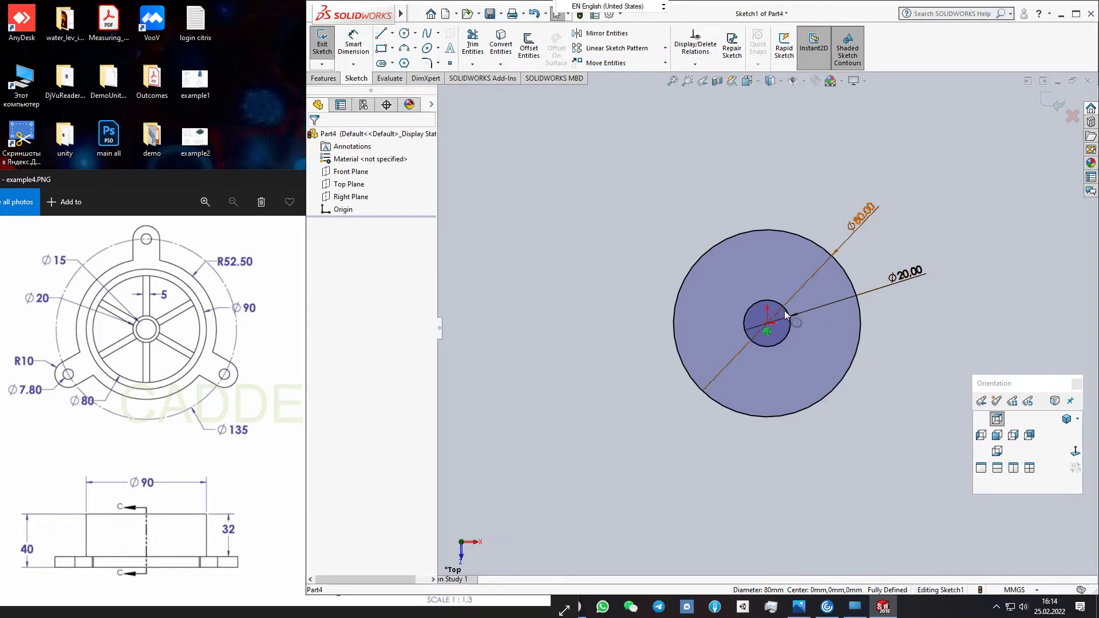
pyautogui.press('XF86AudioMute')
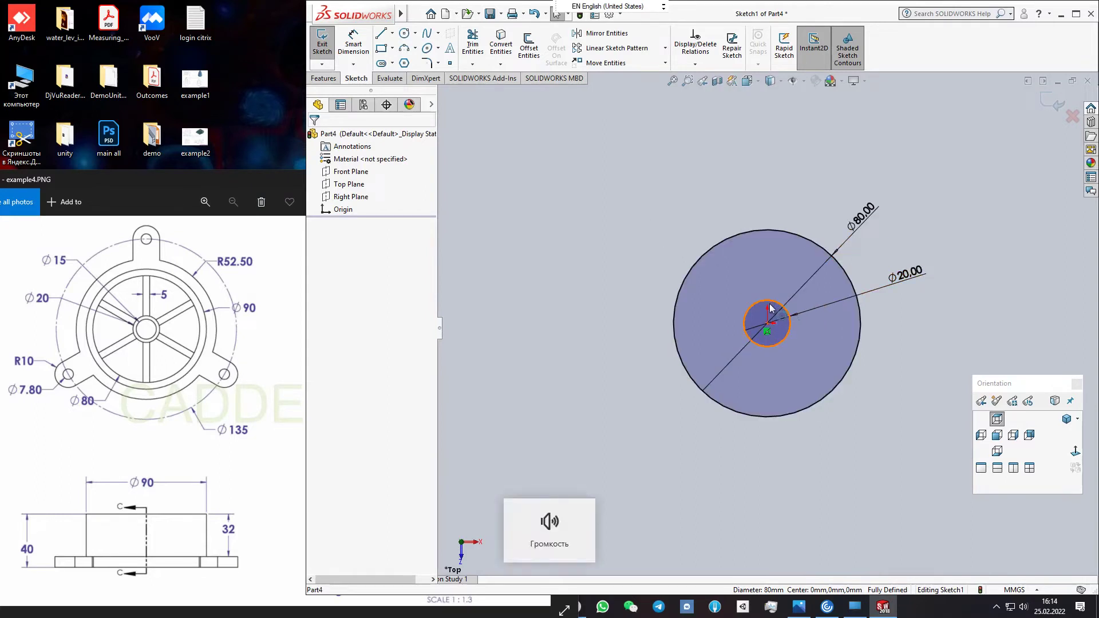
# Convert the 80 mm and 20 mm circles to construction geometry
pyautogui.click(707, 256)
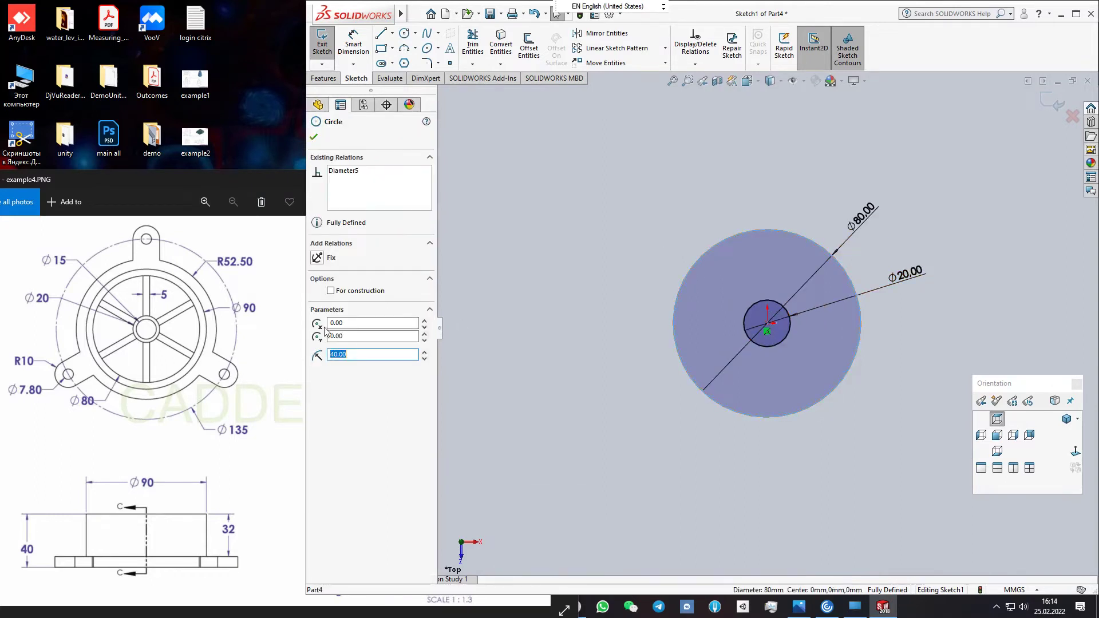
pyautogui.click(331, 292)
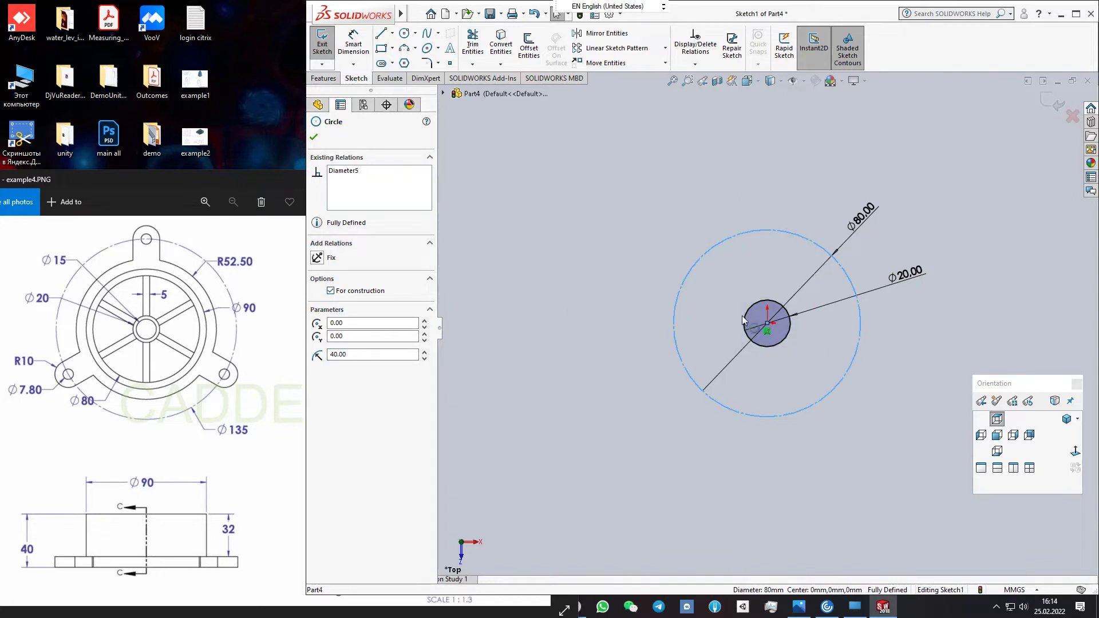
pyautogui.click(747, 319)
pyautogui.click(331, 291)
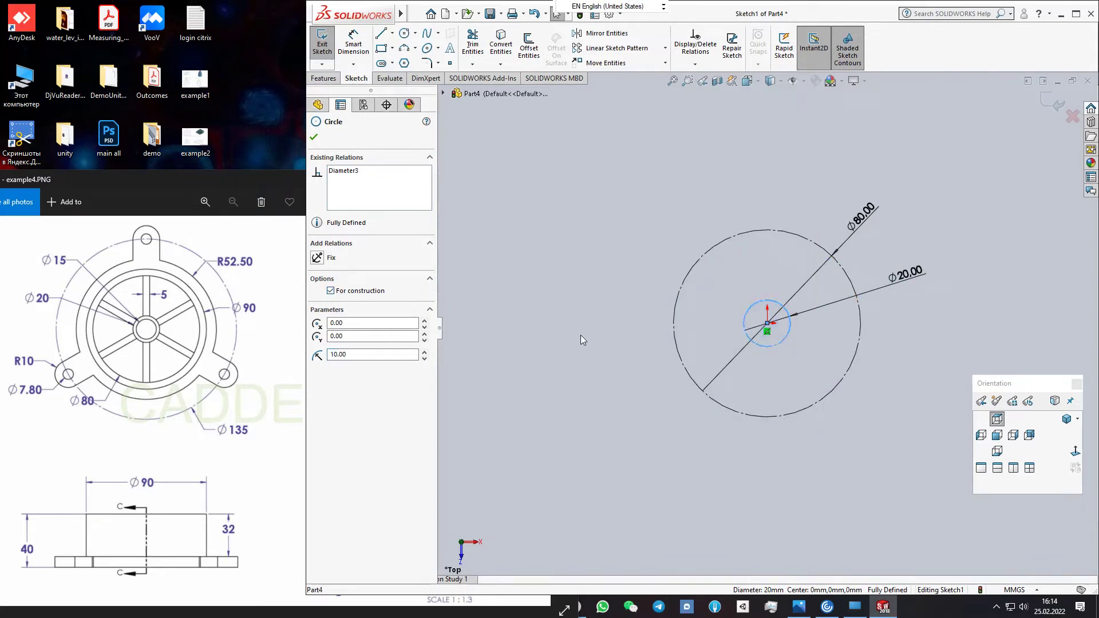
pyautogui.click(740, 468)
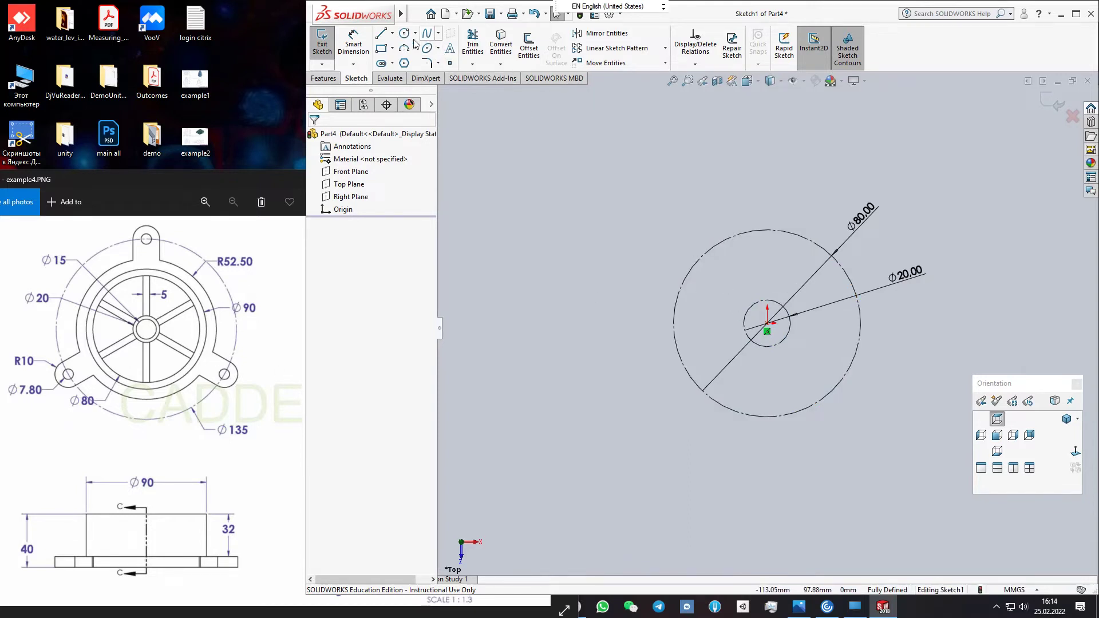
# Draw a vertical centerline about 141 mm long through the origin, extending past the outer circle at both ends
pyautogui.click(392, 34)
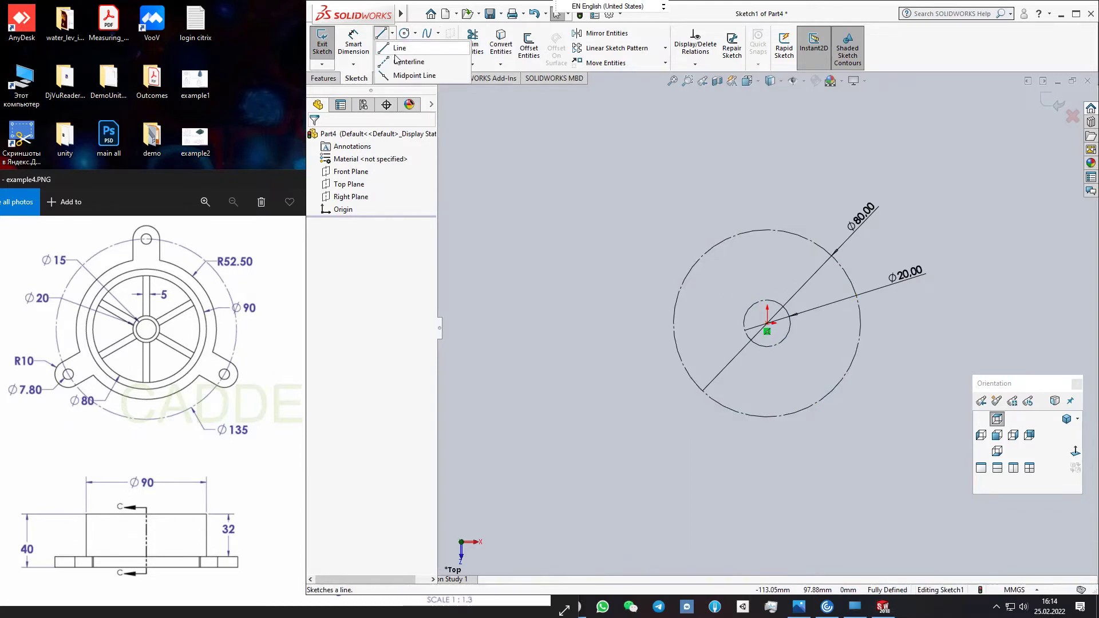
pyautogui.click(408, 62)
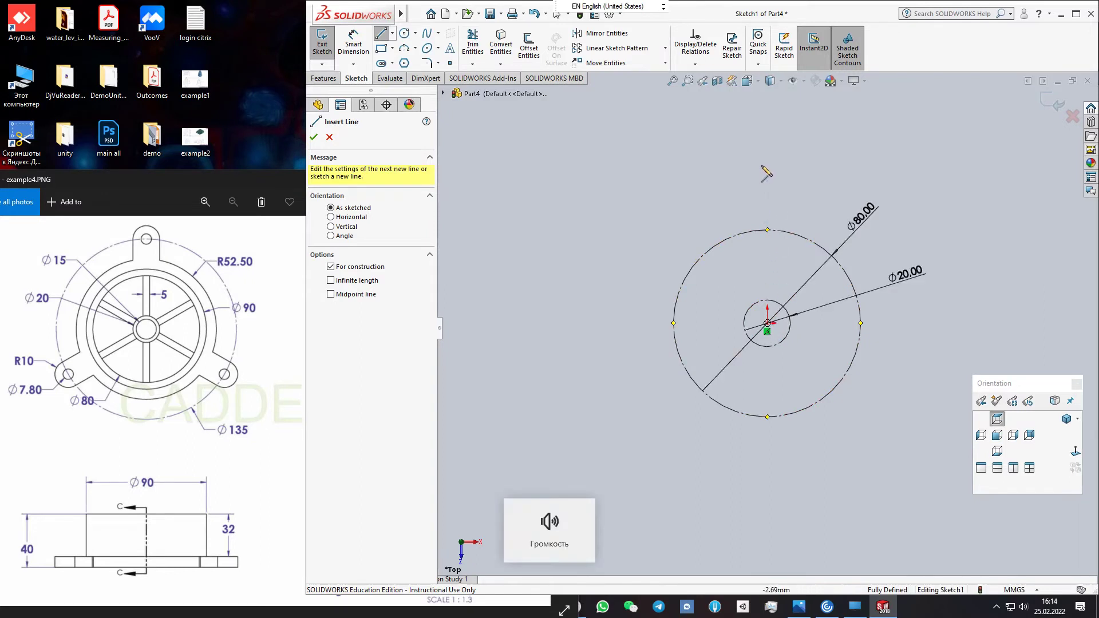
pyautogui.moveTo(767, 161); pyautogui.dragTo(767, 490)
pyautogui.press('Escape')
pyautogui.press('Escape')
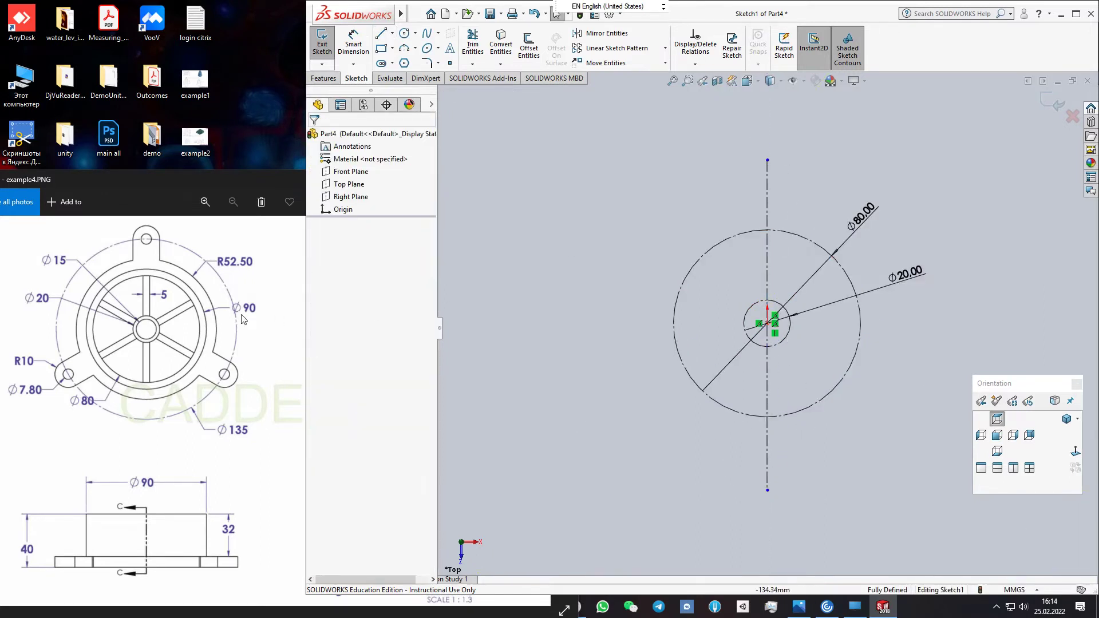
# Draw a vertical line about 41 mm long just right of the centerline, from above the outer circle into the inner circle
pyautogui.scroll(-3, 833, 246)
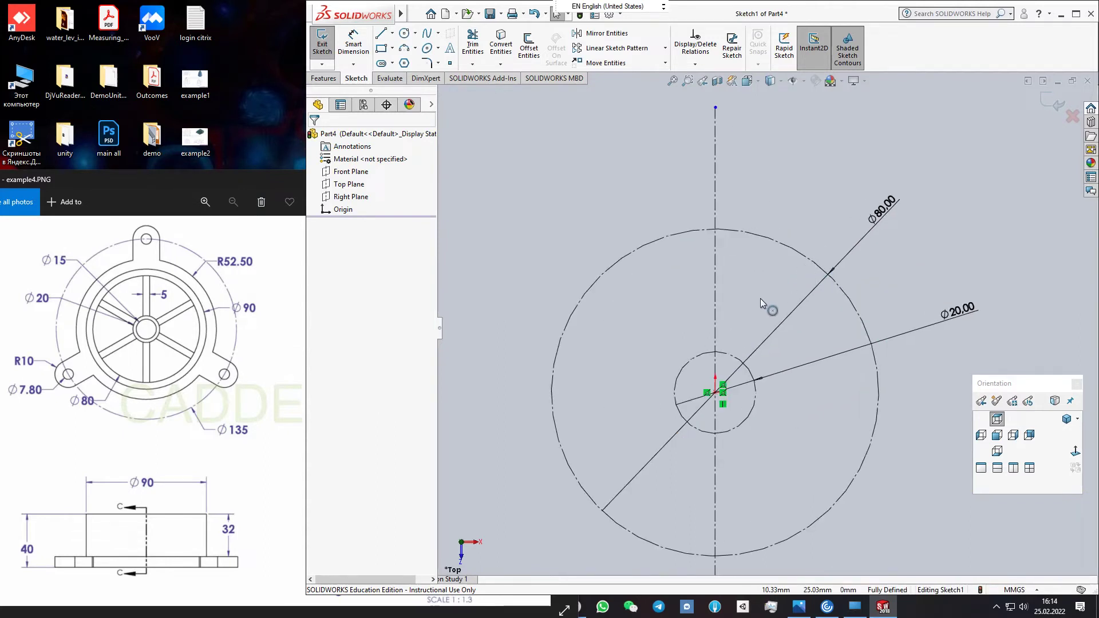
pyautogui.click(380, 33)
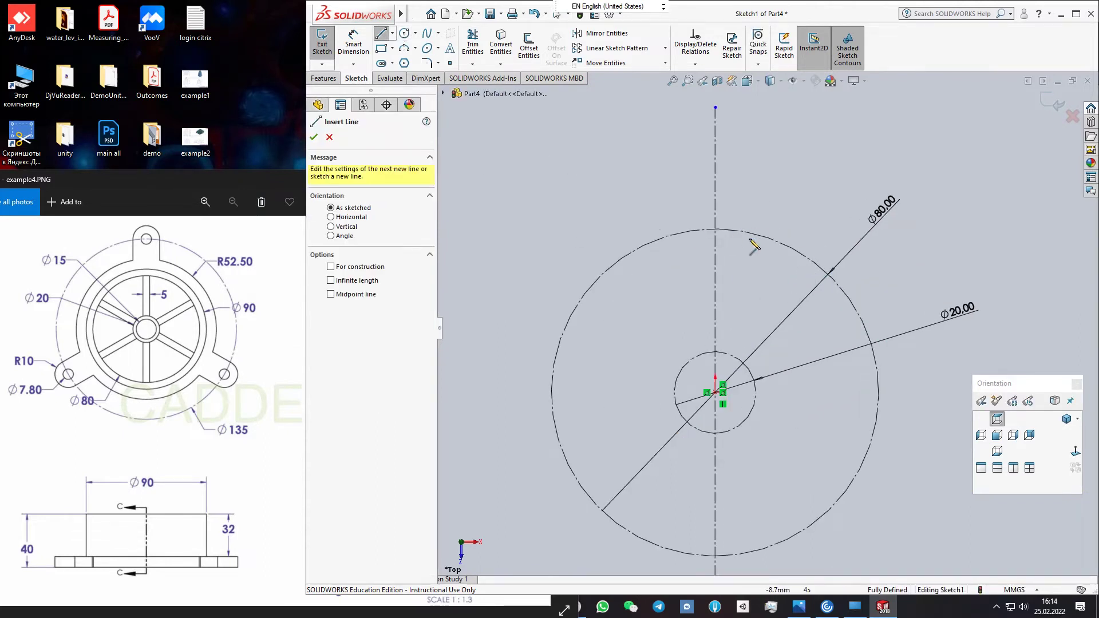
pyautogui.click(732, 196)
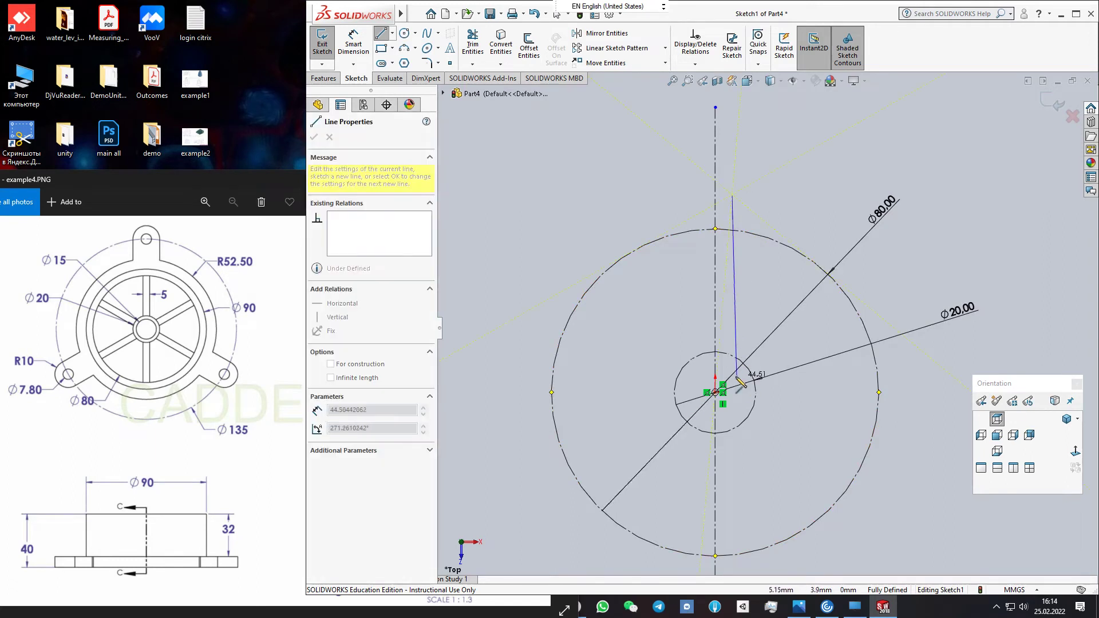
pyautogui.click(732, 365)
pyautogui.rightClick(624, 195)
pyautogui.click(640, 207)
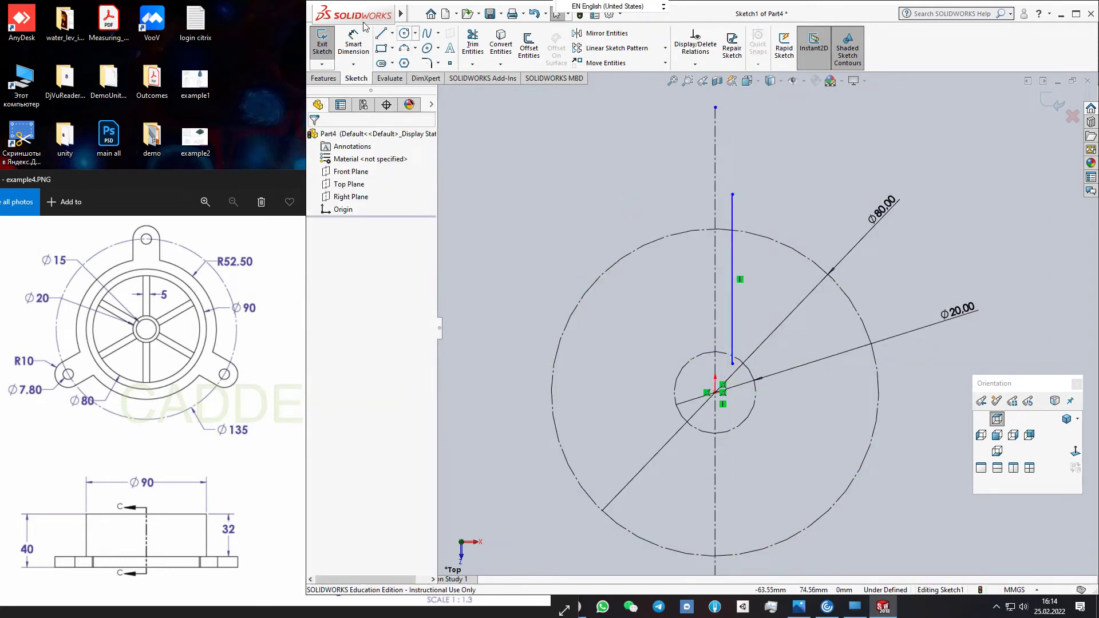
# Dimension the distance between the vertical line and the centerline and set it to 2.5 mm
pyautogui.click(353, 43)
pyautogui.click(732, 218)
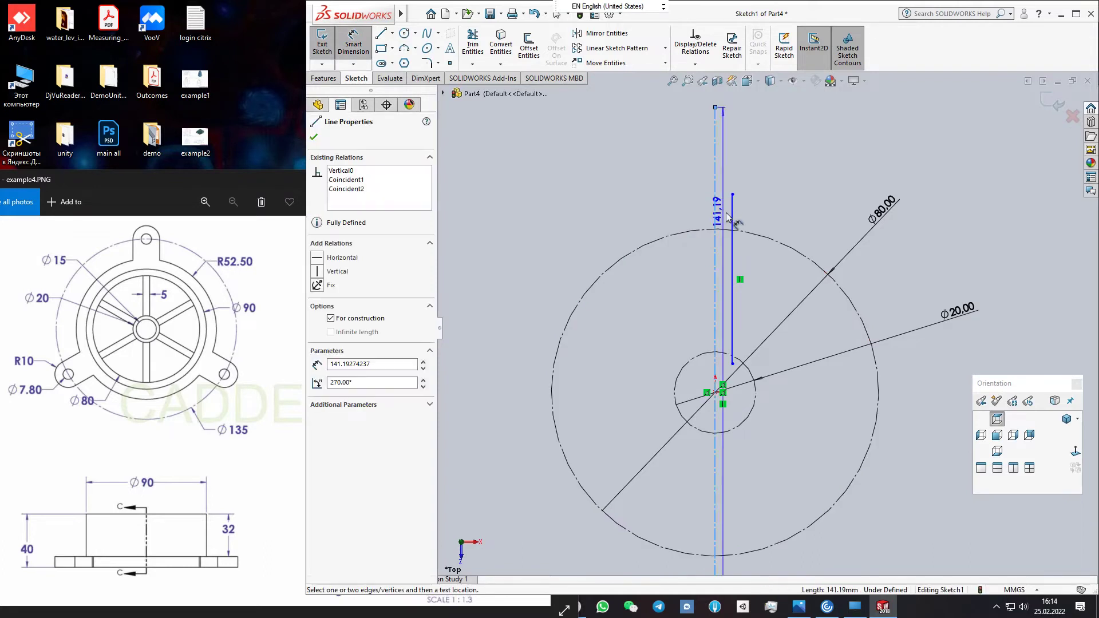
pyautogui.click(732, 215)
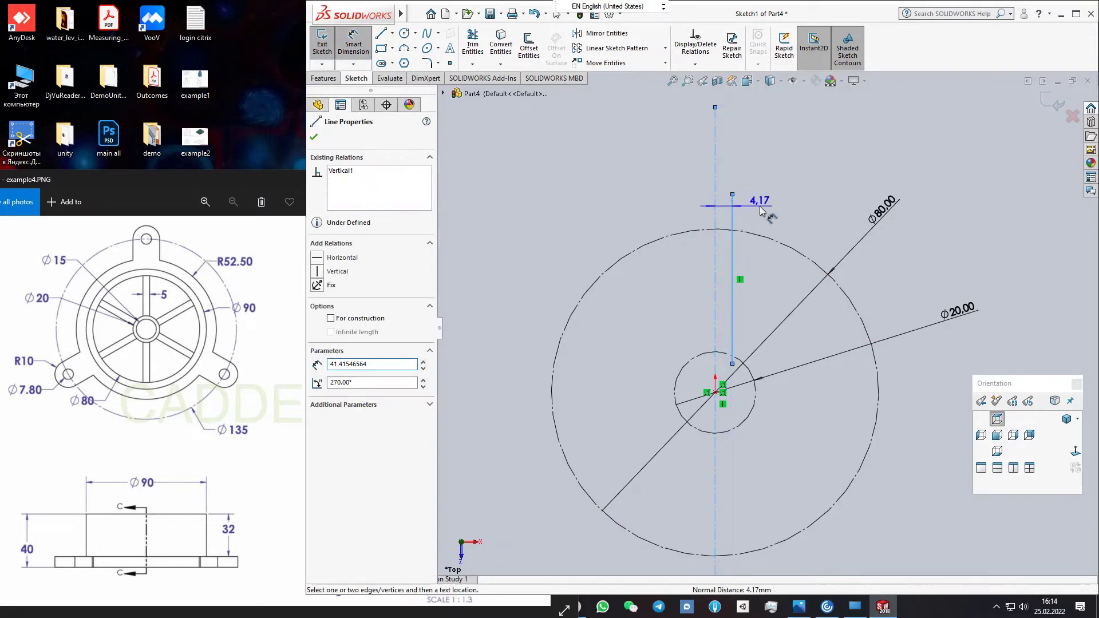
pyautogui.click(760, 207)
pyautogui.write('2.5')
pyautogui.press('Return')
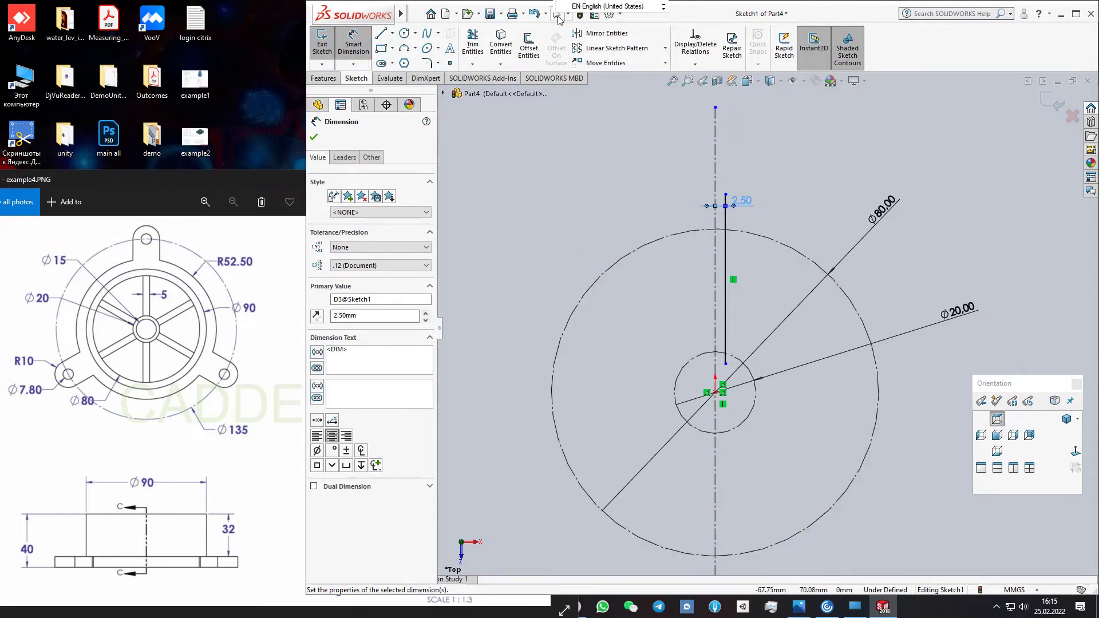
# Trim both ends of the vertical line back to the outer and inner construction circles
pyautogui.click(473, 43)
pyautogui.moveTo(724, 211); pyautogui.dragTo(726, 222)
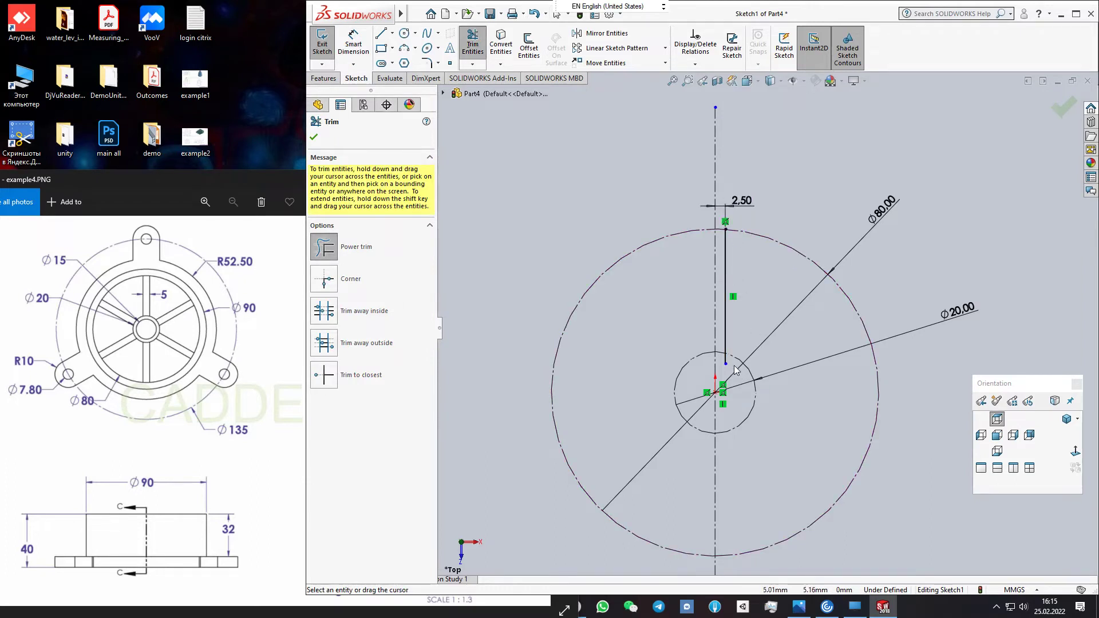
pyautogui.moveTo(725, 364); pyautogui.dragTo(725, 352)
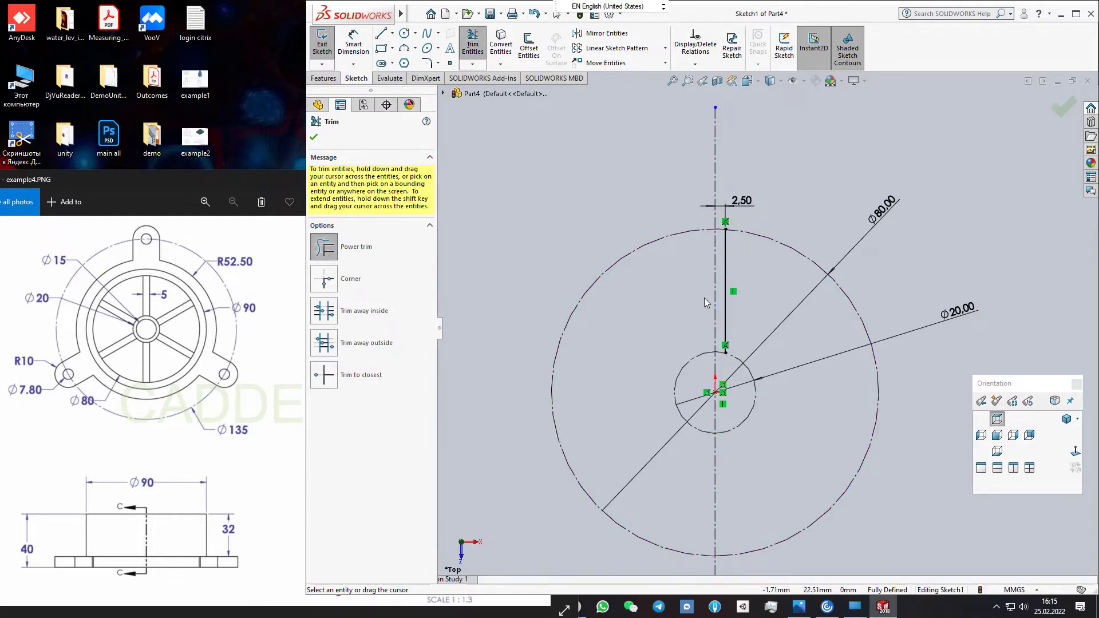
pyautogui.press('Escape')
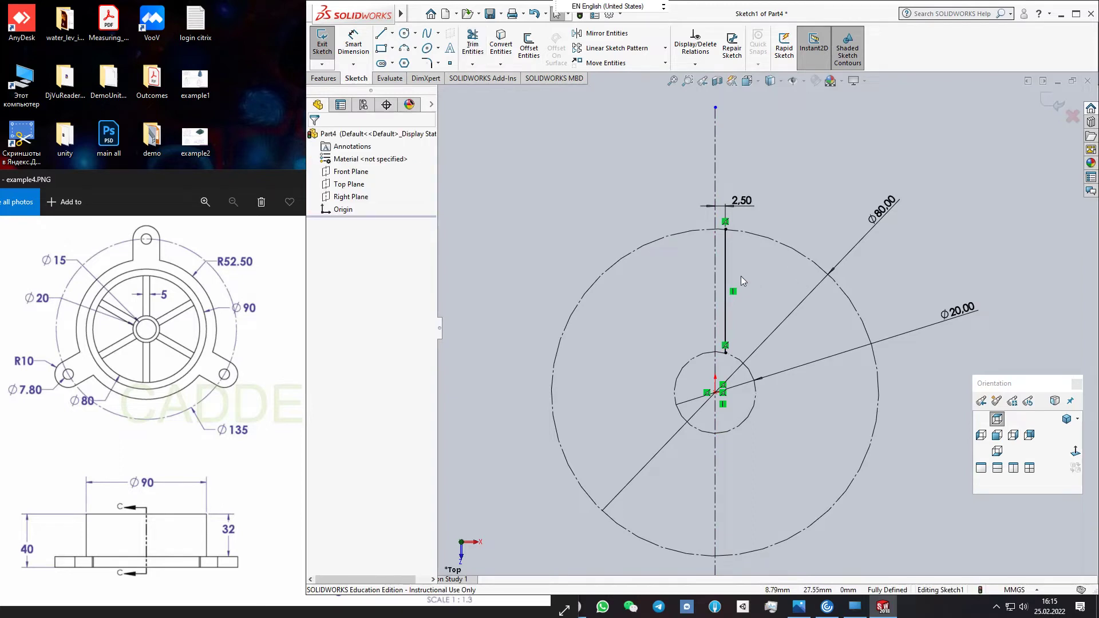
# Mirror the trimmed vertical line about the centerline, keeping the original as a copy source
pyautogui.click(725, 265)
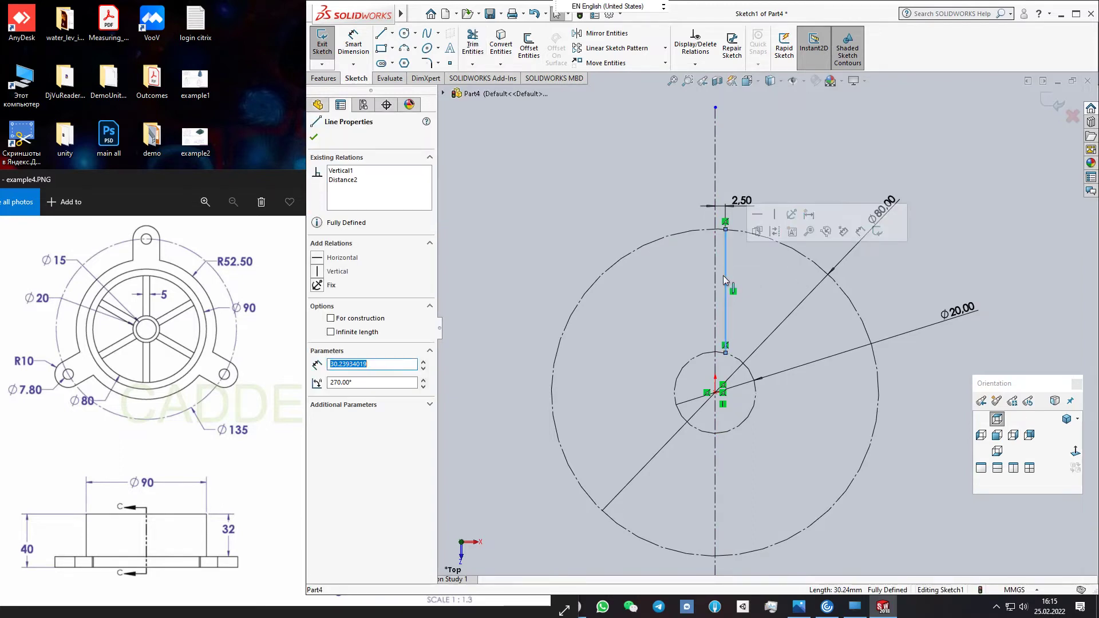
pyautogui.click(607, 33)
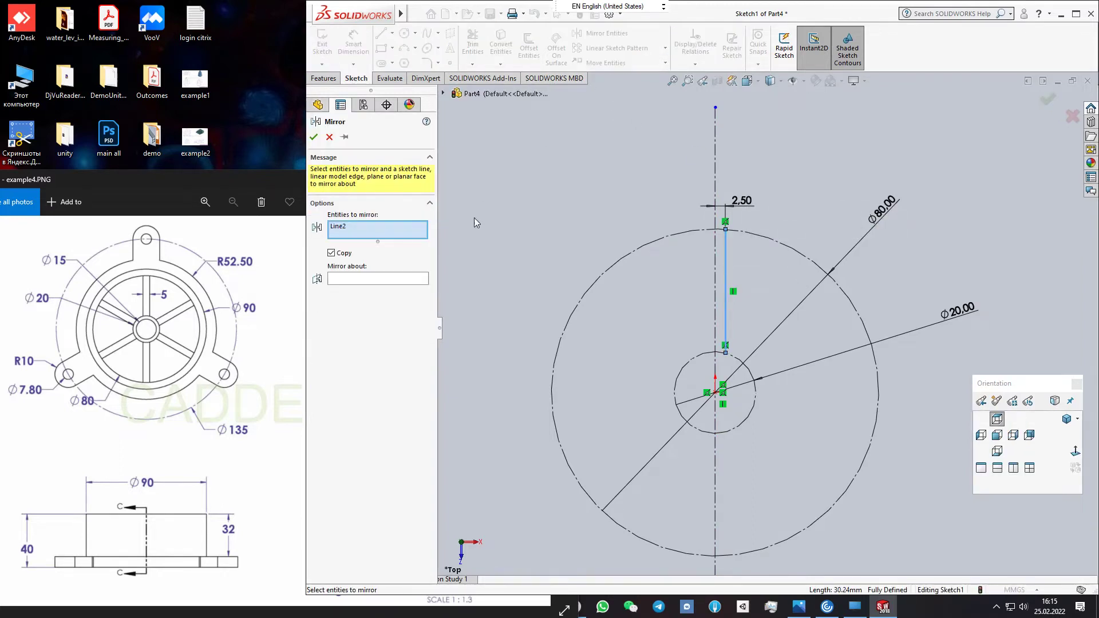
pyautogui.click(399, 280)
pyautogui.click(715, 282)
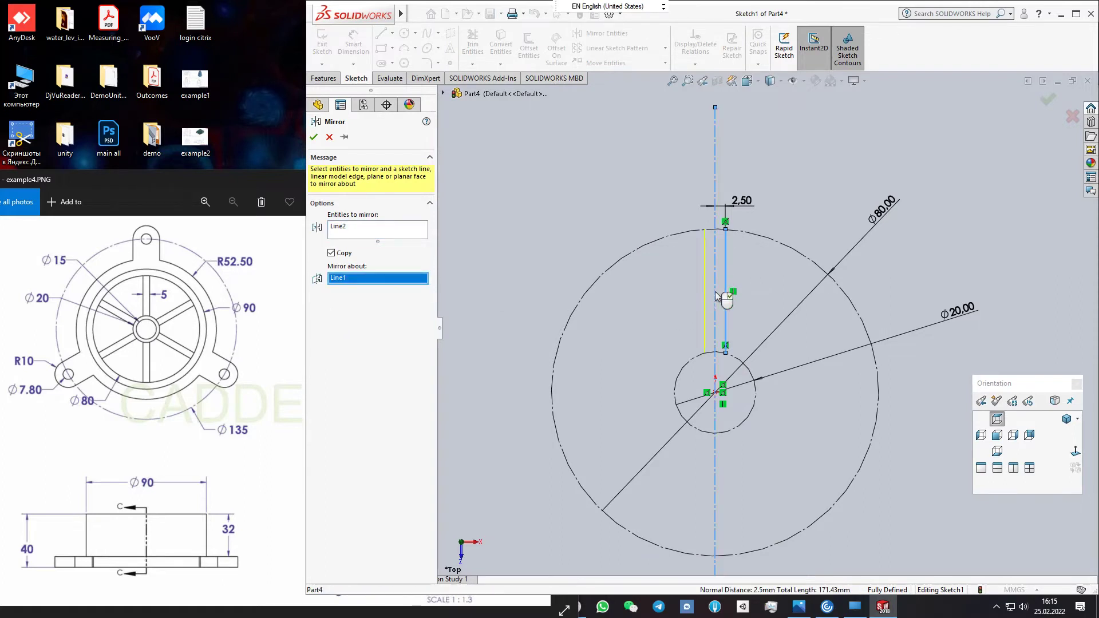
pyautogui.rightClick(700, 277)
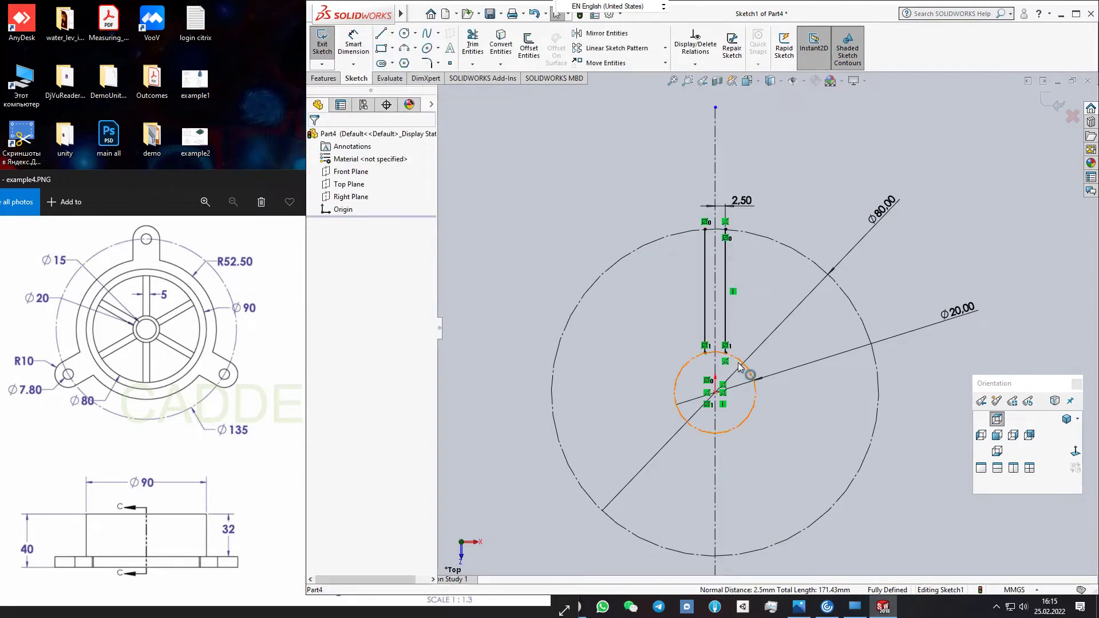
# Draw a three-point arc along the 20 mm construction circle, joining the inner ends of the two vertical rib lines
pyautogui.scroll(-2, 732, 369)
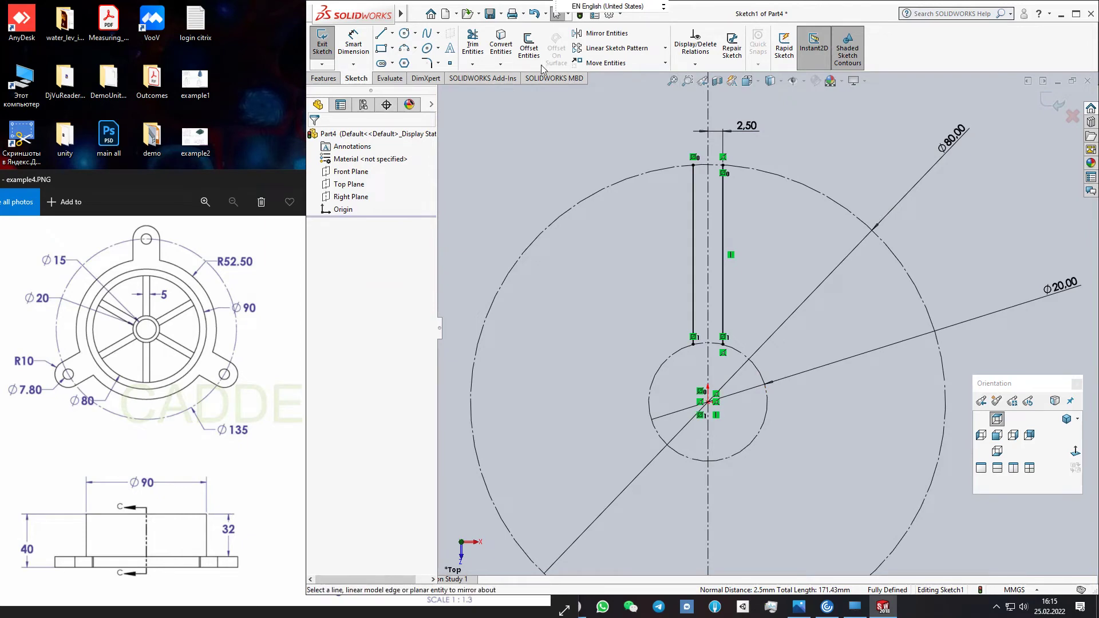
pyautogui.scroll(-1, 712, 355)
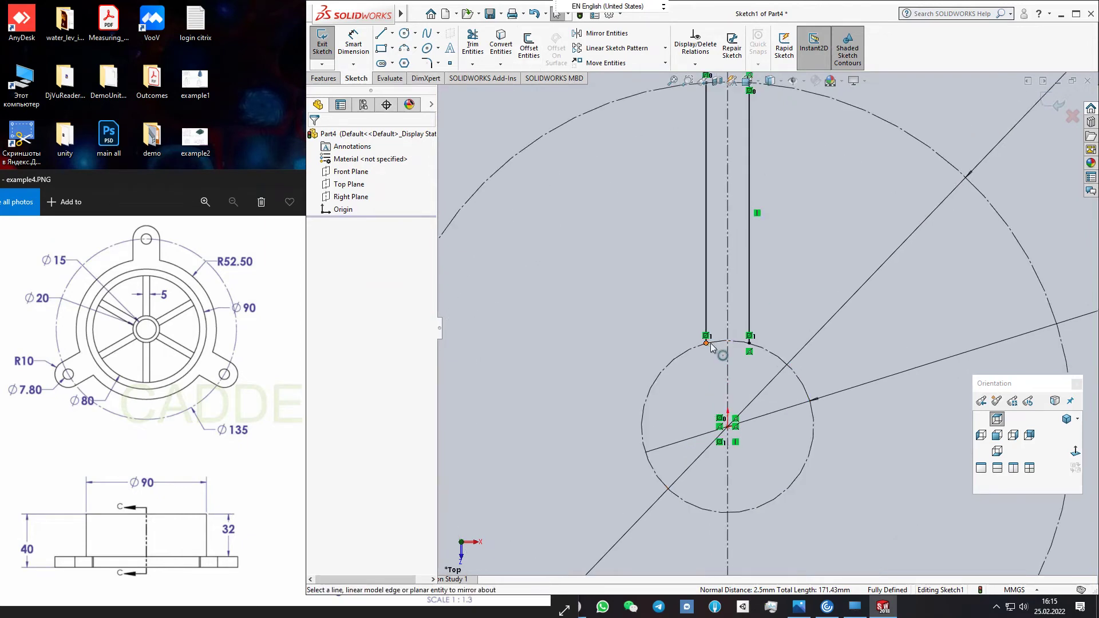
pyautogui.scroll(-1, 749, 350)
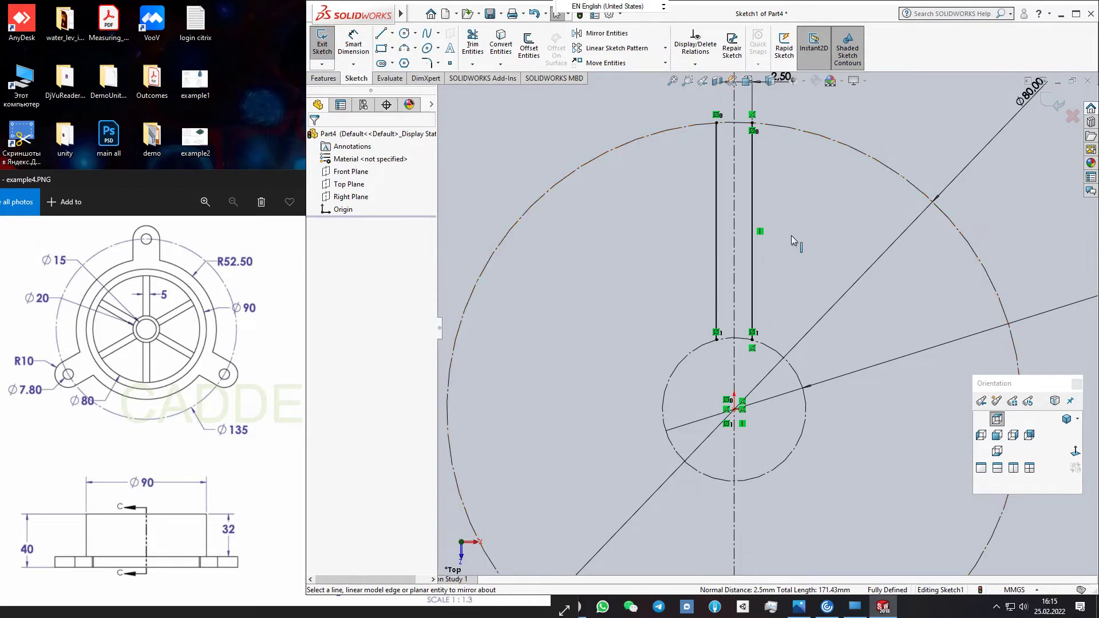
pyautogui.click(415, 48)
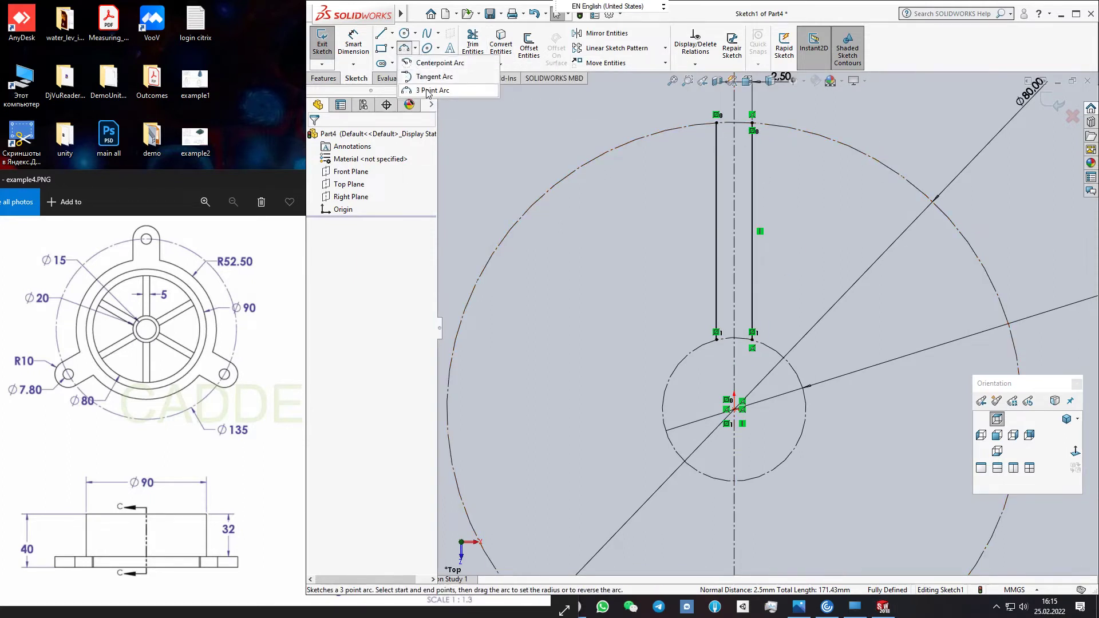
pyautogui.click(429, 90)
pyautogui.scroll(-2, 766, 349)
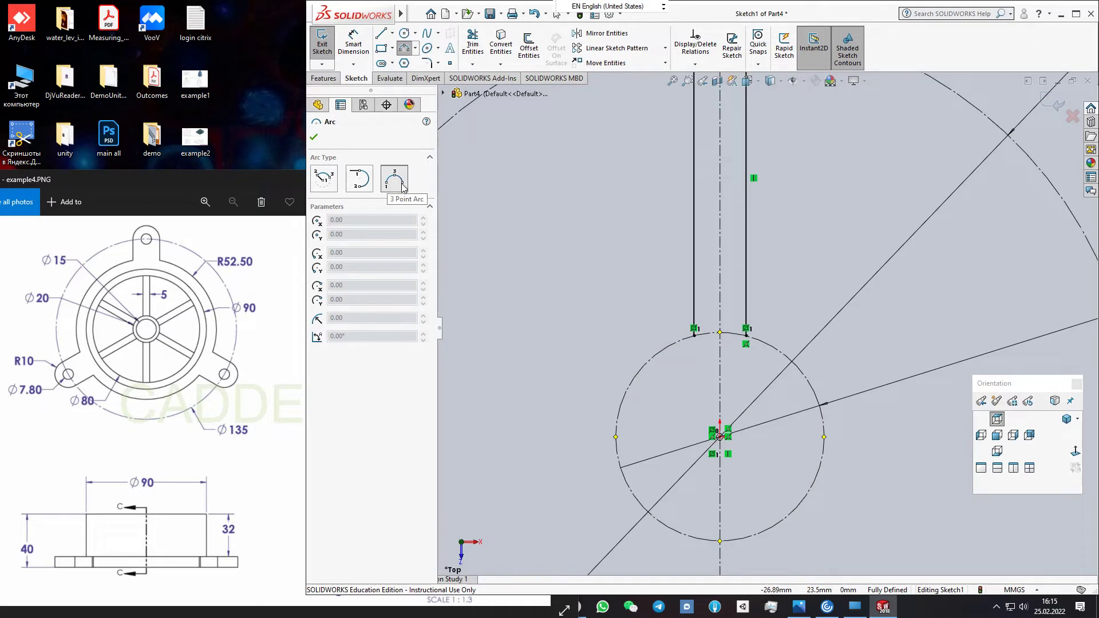
pyautogui.click(695, 336)
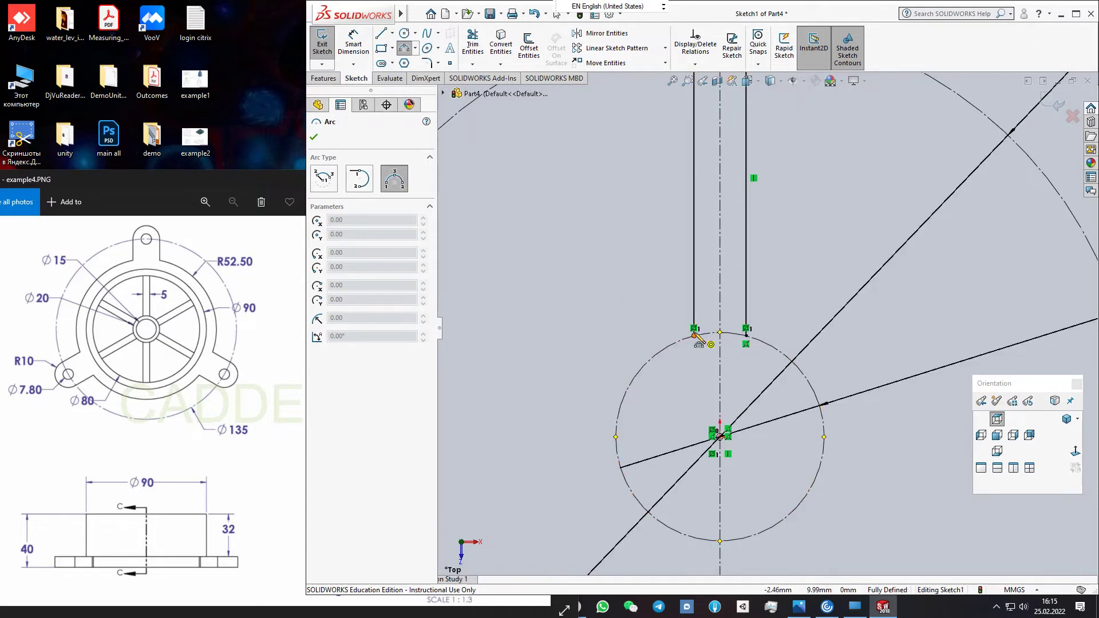
pyautogui.click(746, 336)
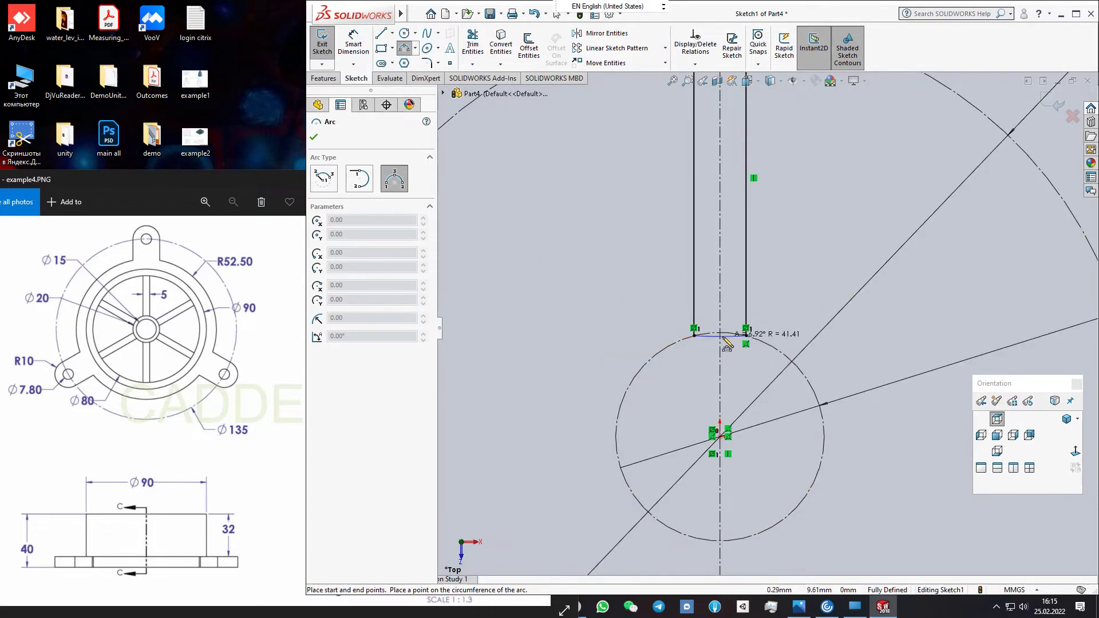
pyautogui.click(721, 333)
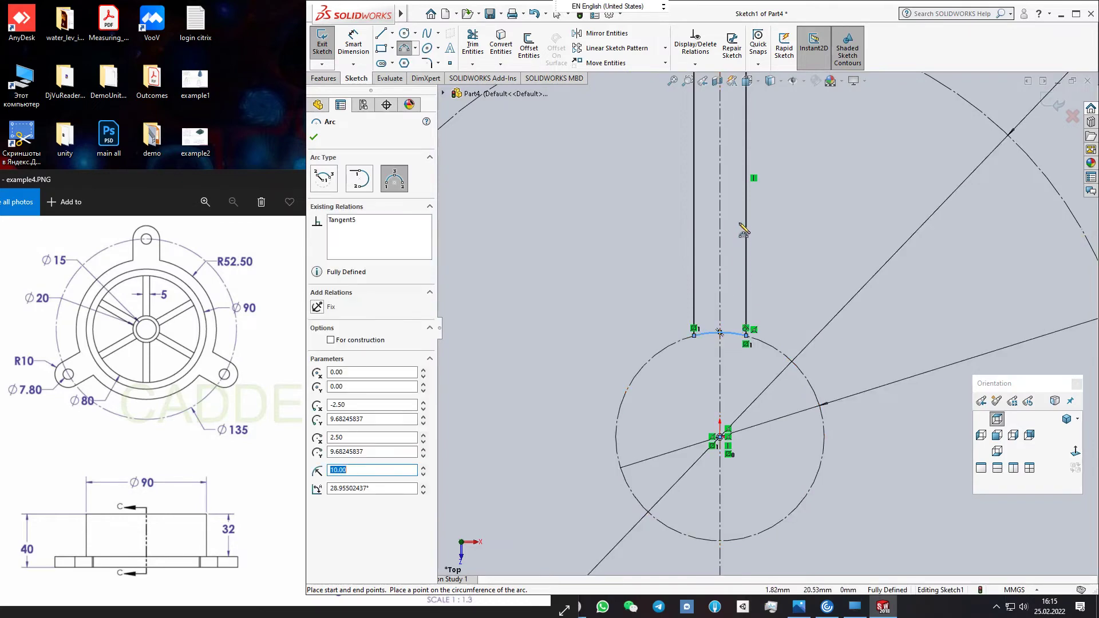
# Close the rib profile with a three-point arc along the 80 mm construction circle between the outer ends of the two lines
pyautogui.scroll(5, 769, 176)
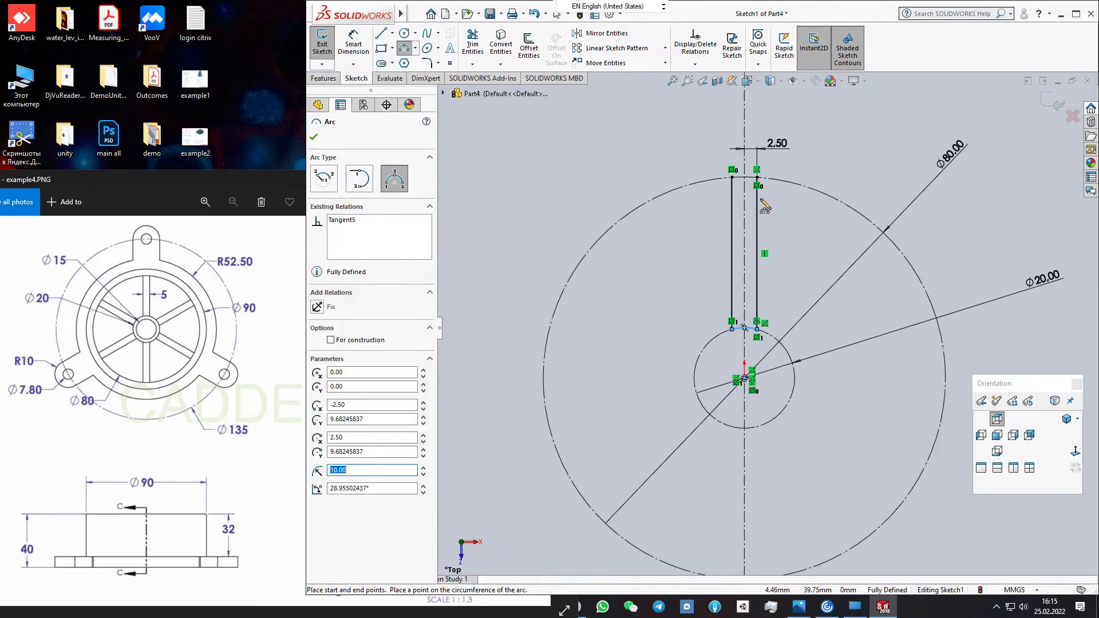
pyautogui.scroll(-4, 739, 207)
pyautogui.scroll(-2, 716, 216)
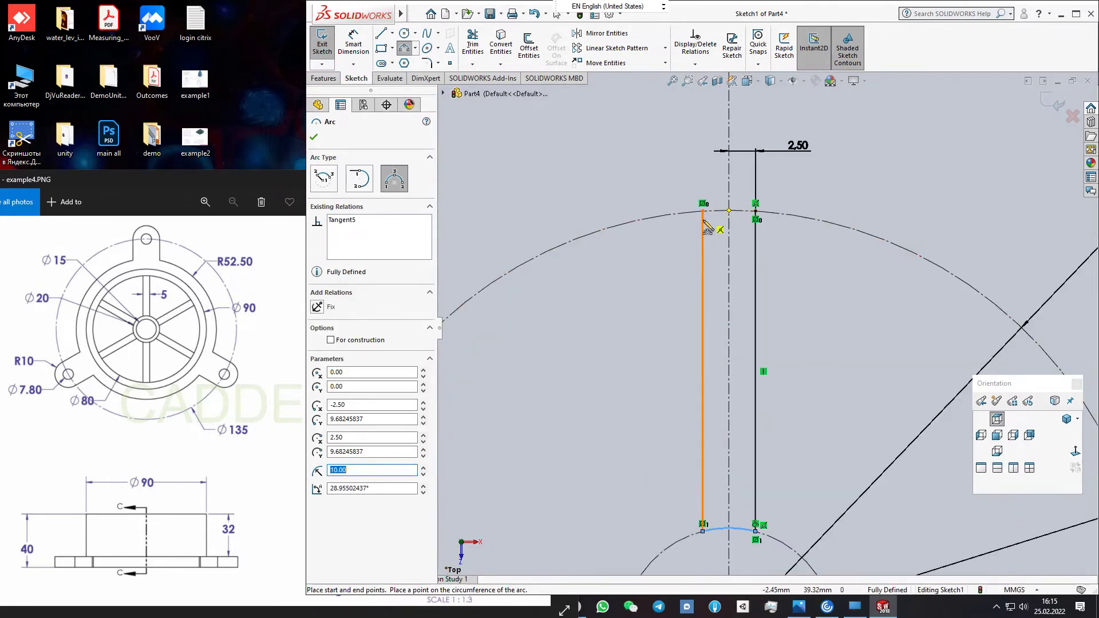
pyautogui.click(703, 211)
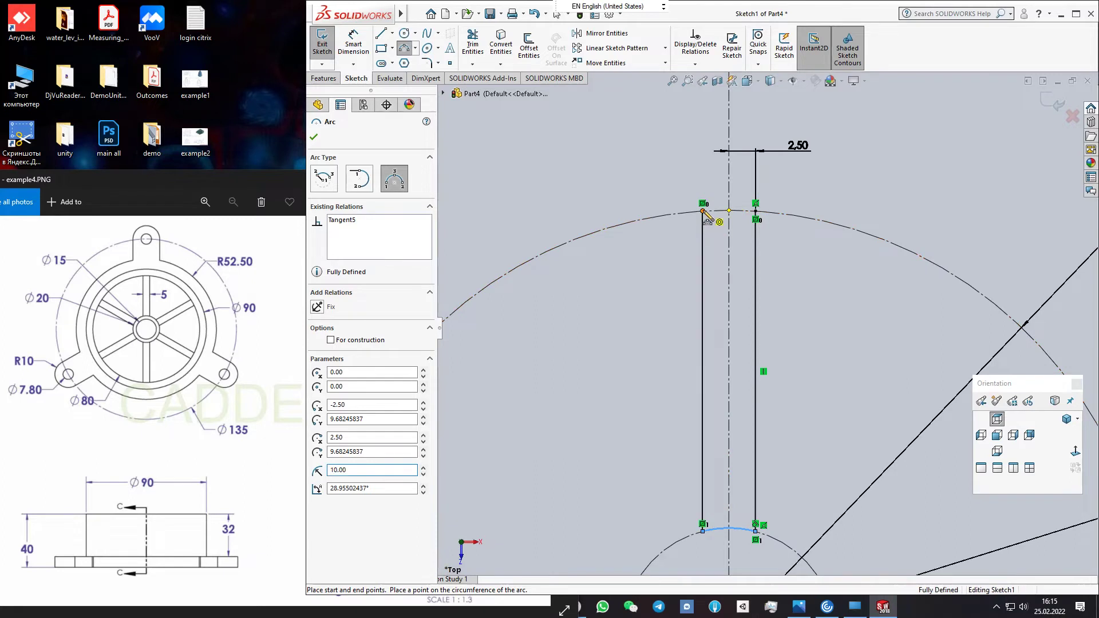
pyautogui.click(744, 210)
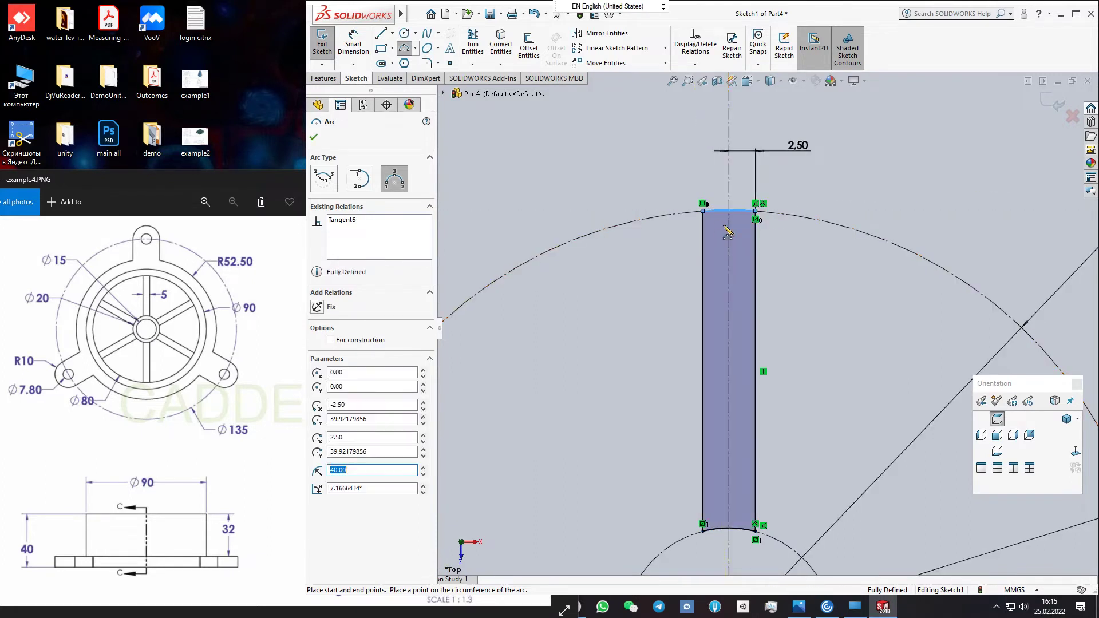
pyautogui.press('XF86AudioRaiseVolume')
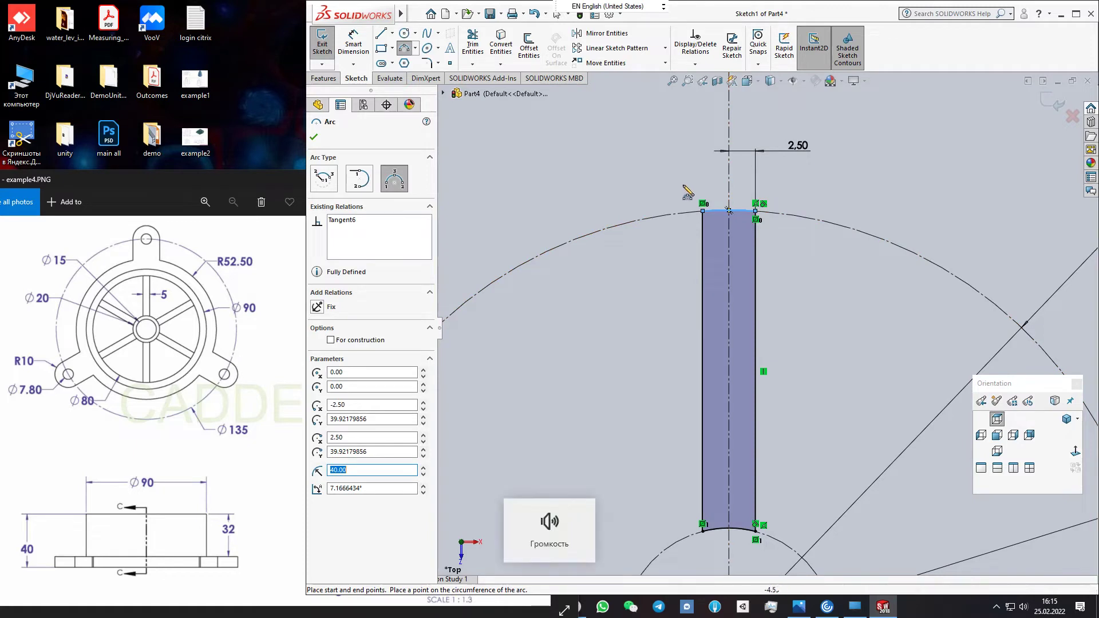
pyautogui.press('Escape')
# Extrude the closed rib profile upward from the sketch plane as a blind boss 27 mm deep
pyautogui.moveTo(809, 238); pyautogui.dragTo(810, 172, button='middle')
pyautogui.scroll(5, 842, 397)
pyautogui.moveTo(843, 398); pyautogui.dragTo(822, 420, button='middle')
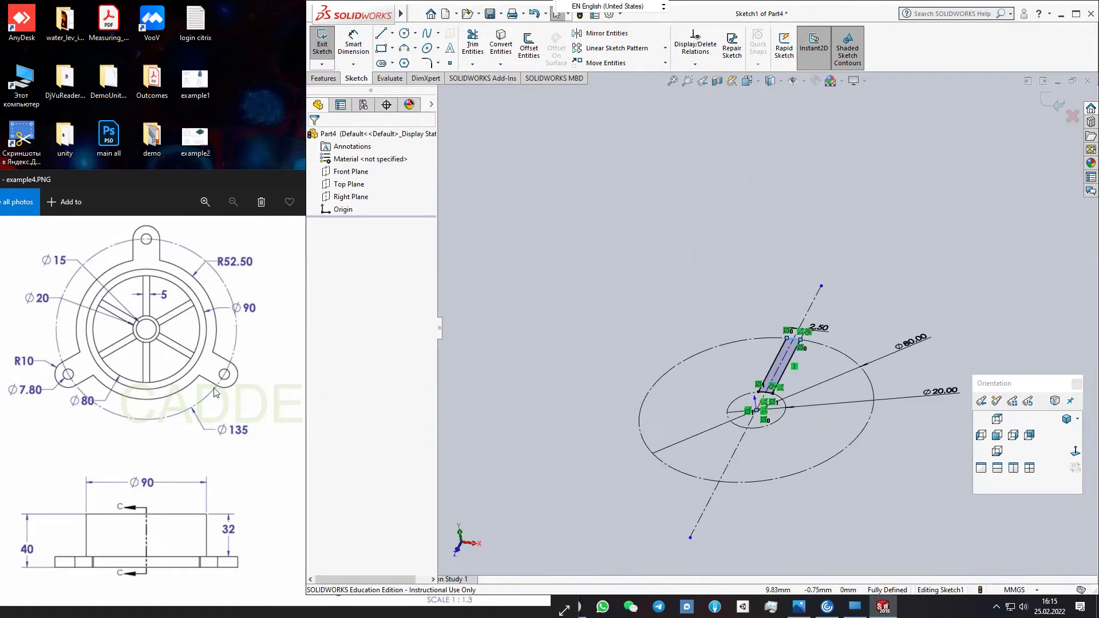
pyautogui.click(324, 78)
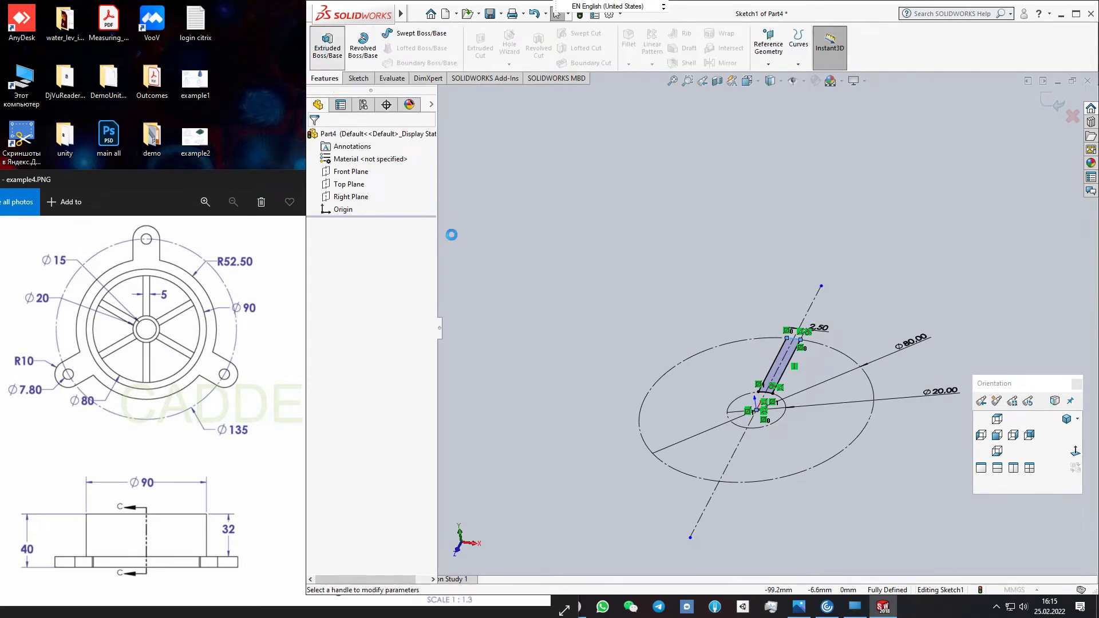
pyautogui.click(290, 336)
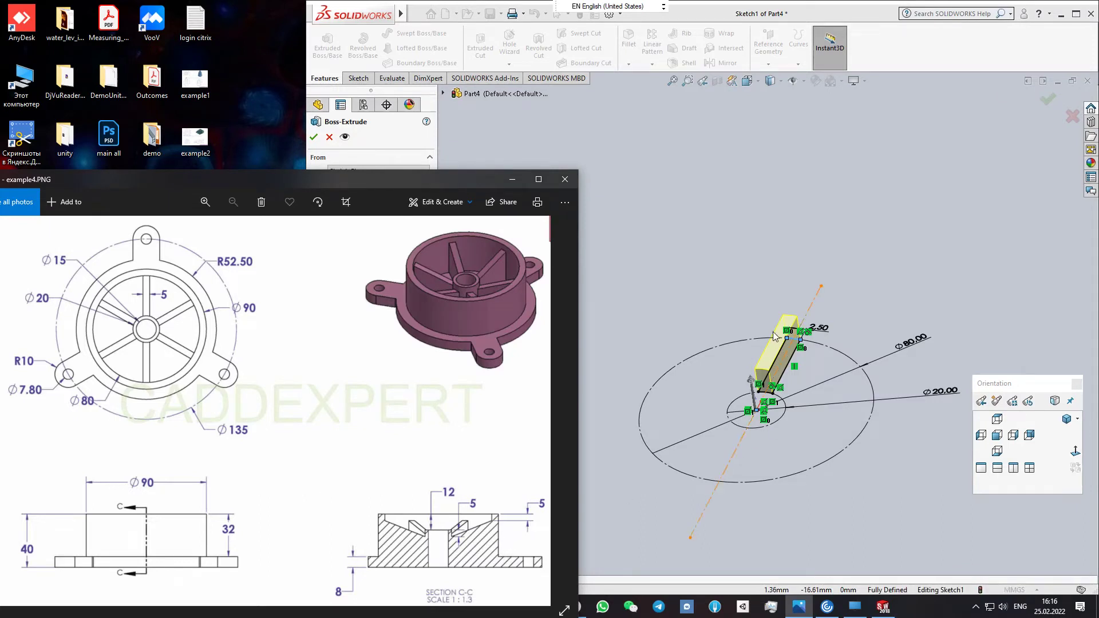
pyautogui.click(809, 16)
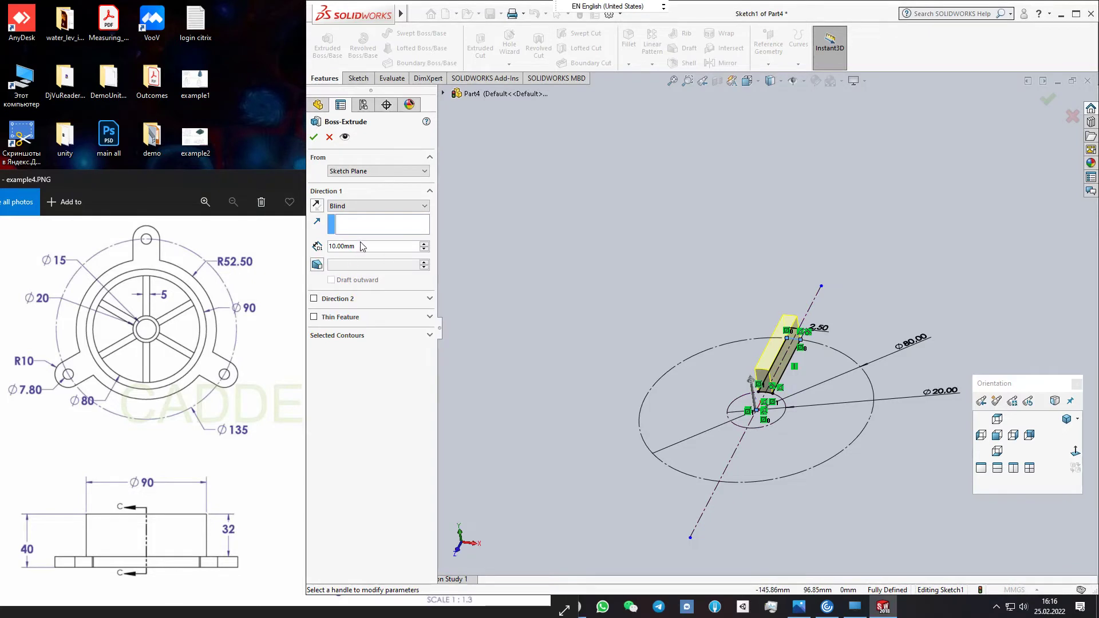
pyautogui.moveTo(359, 247); pyautogui.dragTo(337, 254)
pyautogui.write('27')
pyautogui.press('Return')
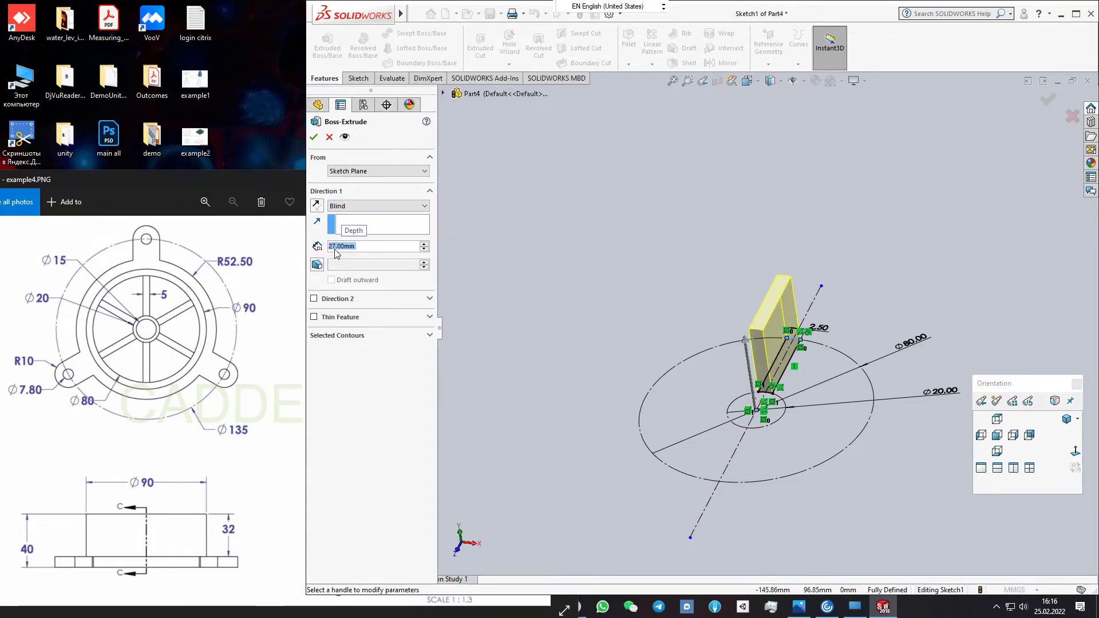
pyautogui.click(1047, 99)
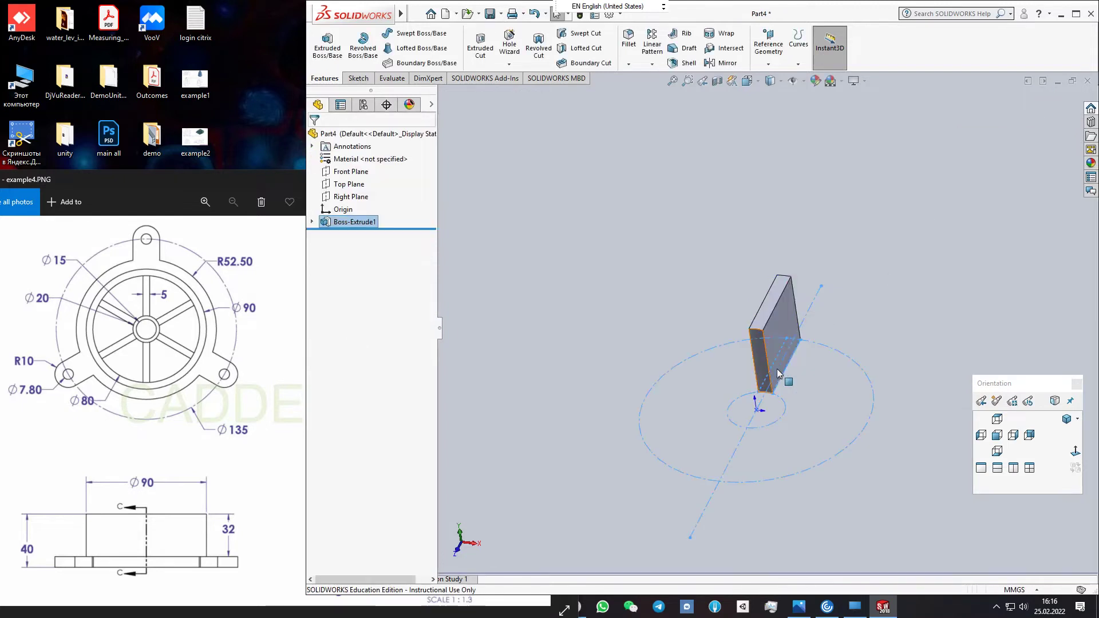
# Move the reference drawing's window so its isometric view and section C-C are visible beside the model
pyautogui.moveTo(254, 180); pyautogui.dragTo(115, 188)
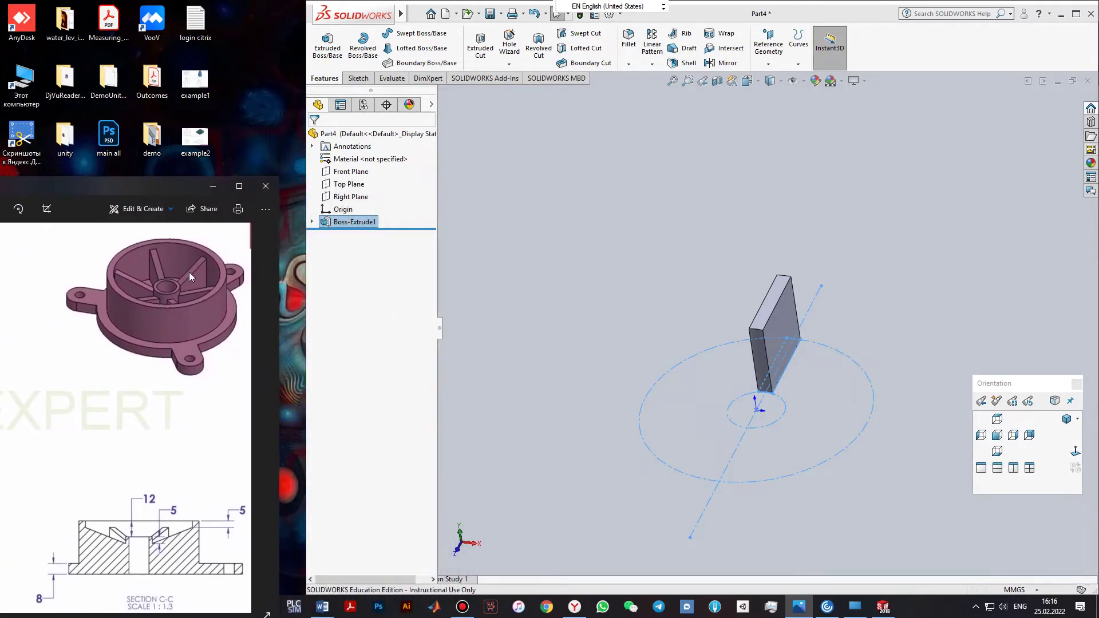
pyautogui.moveTo(853, 225)
pyautogui.mouseDown(button='middle')
pyautogui.moveTo(876, 204)
pyautogui.moveTo(822, 207)
pyautogui.mouseUp(button='middle')
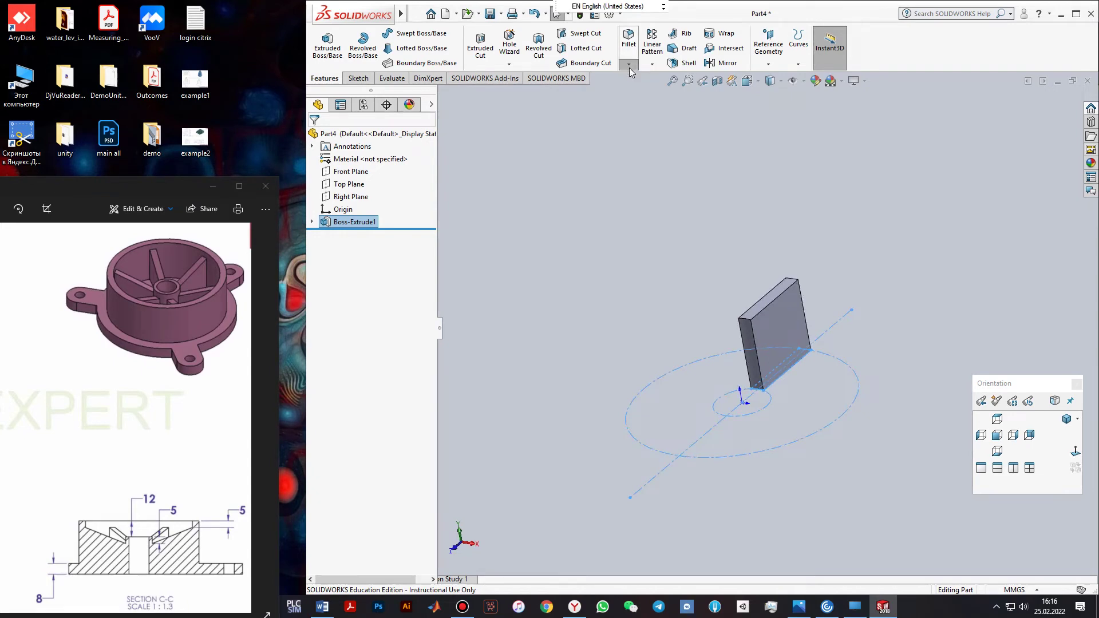
pyautogui.click(630, 64)
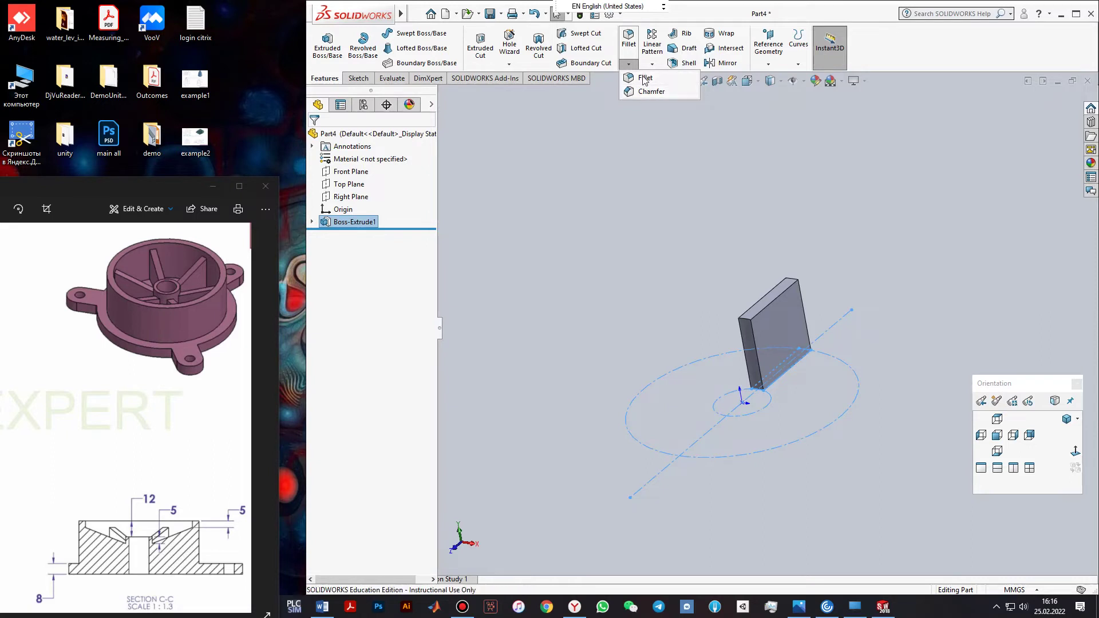
pyautogui.click(645, 78)
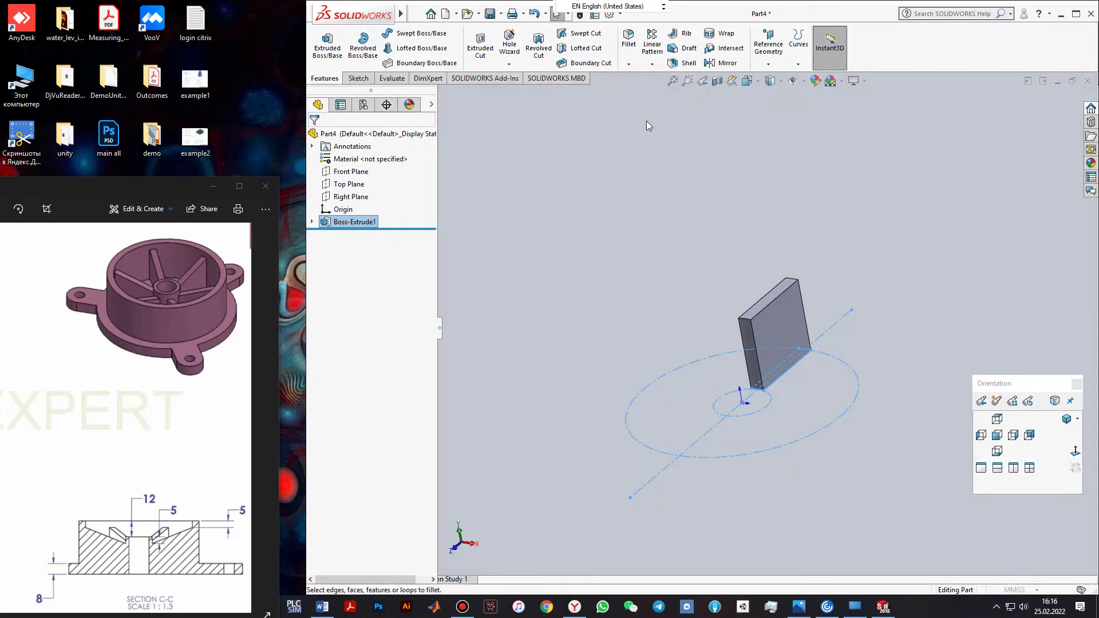
pyautogui.click(747, 325)
pyautogui.moveTo(815, 282); pyautogui.dragTo(727, 315, button='middle')
pyautogui.click(1072, 117)
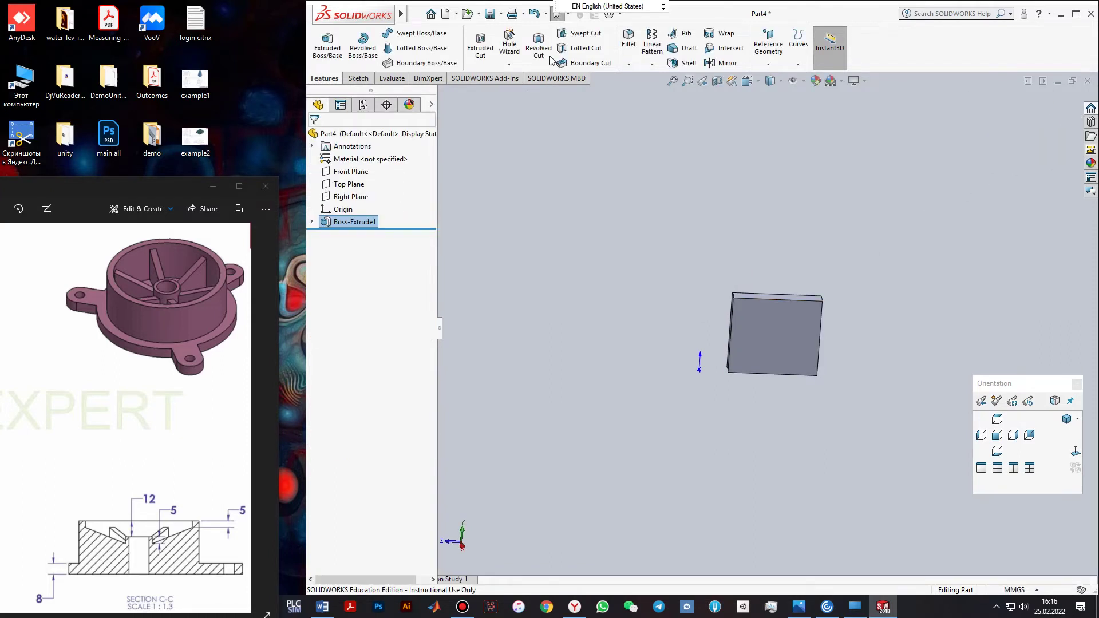
# Start a face-face chamfer between the rib's narrow inner end face and its top face
pyautogui.click(629, 64)
pyautogui.click(668, 93)
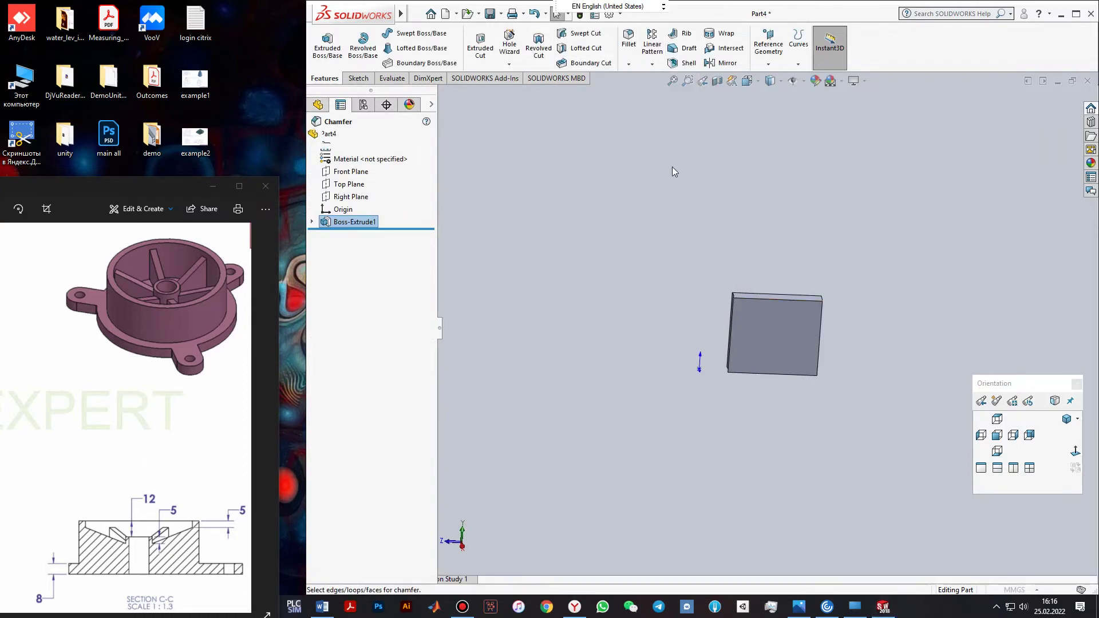
pyautogui.moveTo(586, 255); pyautogui.dragTo(604, 302, button='middle')
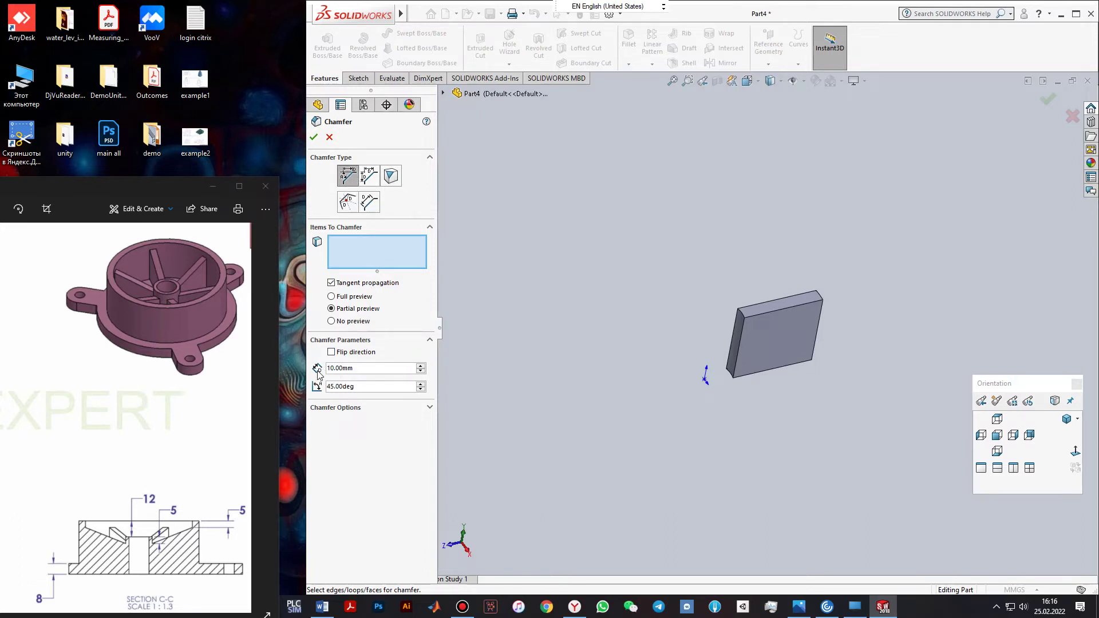
pyautogui.click(370, 205)
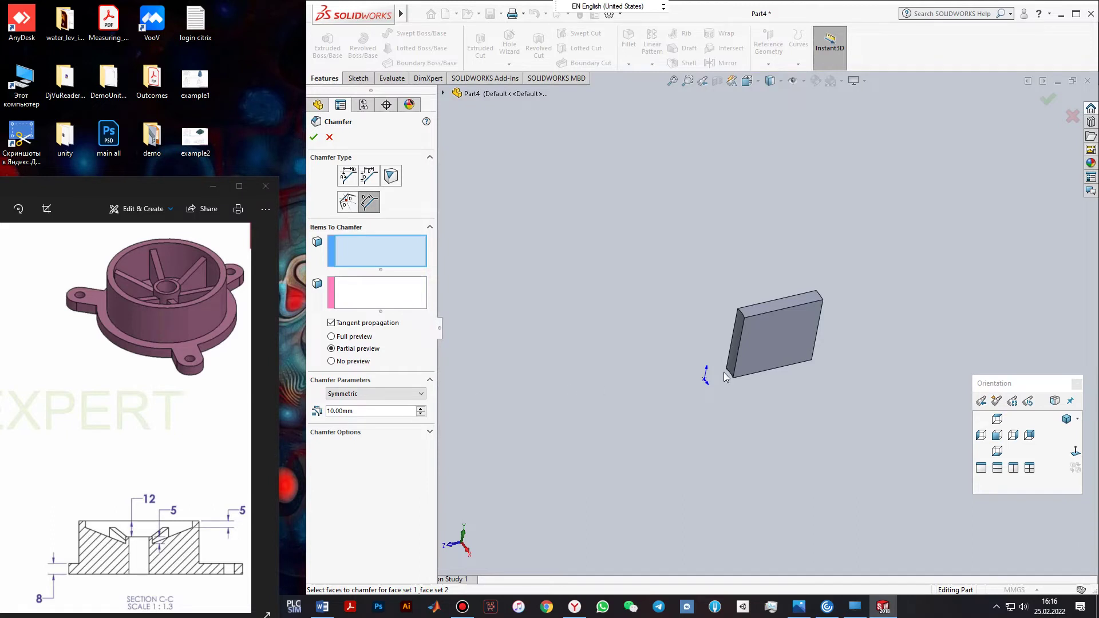
pyautogui.click(738, 351)
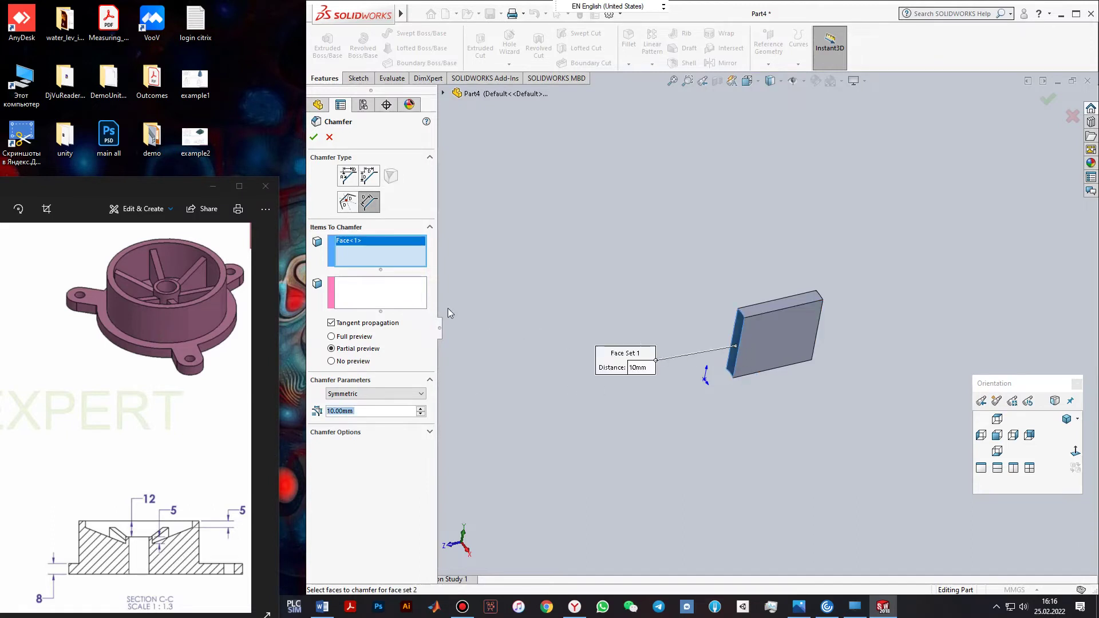
pyautogui.click(386, 300)
pyautogui.click(753, 303)
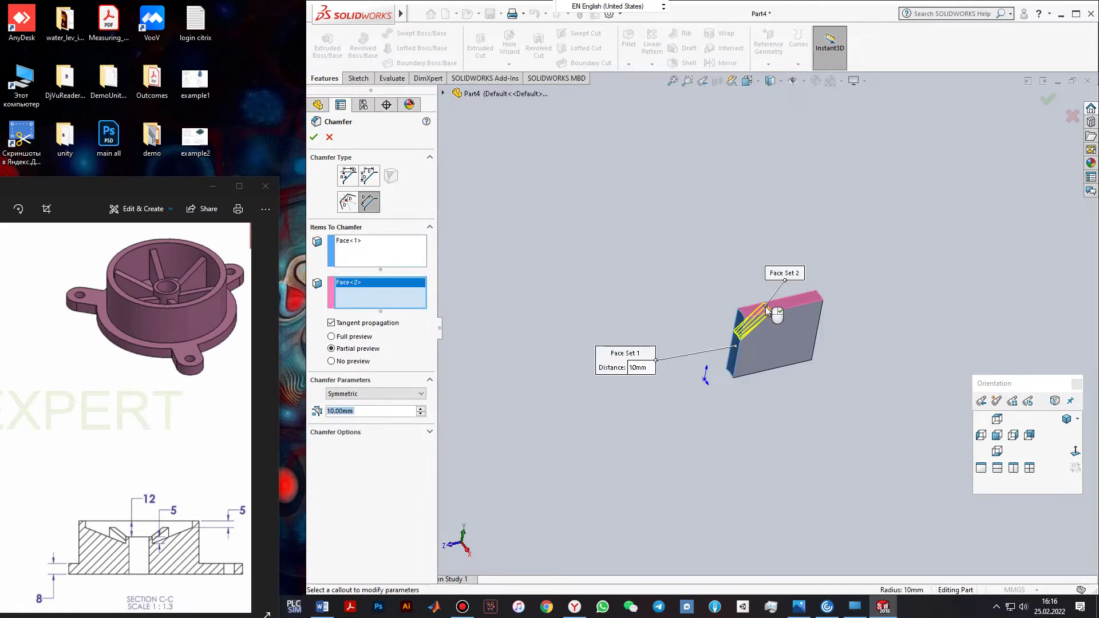
# Make the rib chamfer asymmetric and set its first distance, along the top face, to 30 mm
pyautogui.click(377, 395)
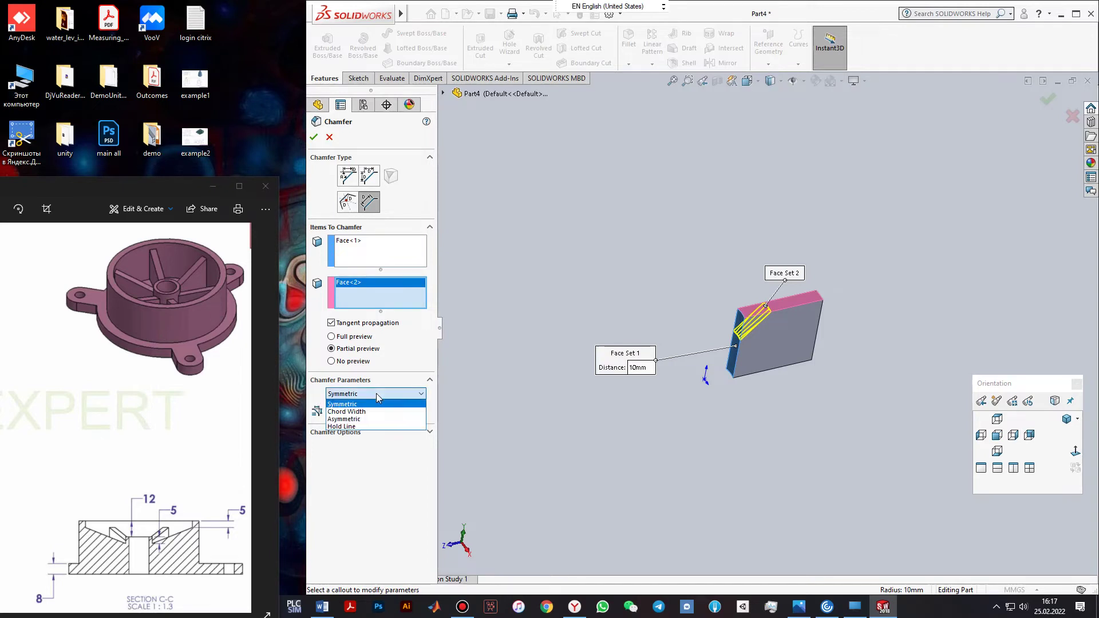
pyautogui.click(364, 420)
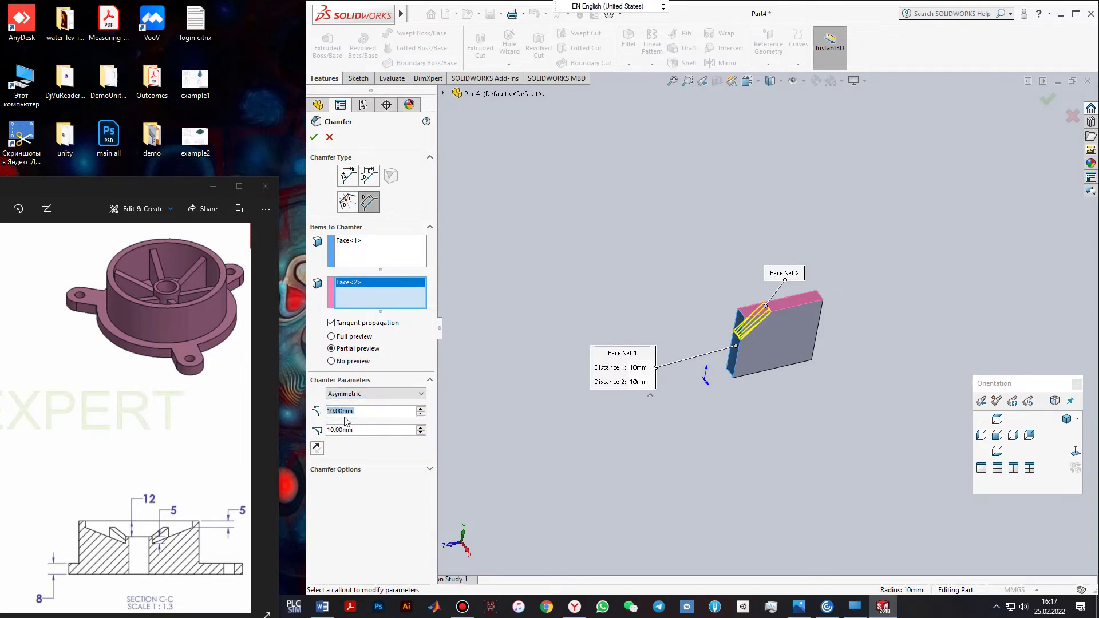
pyautogui.click(420, 428)
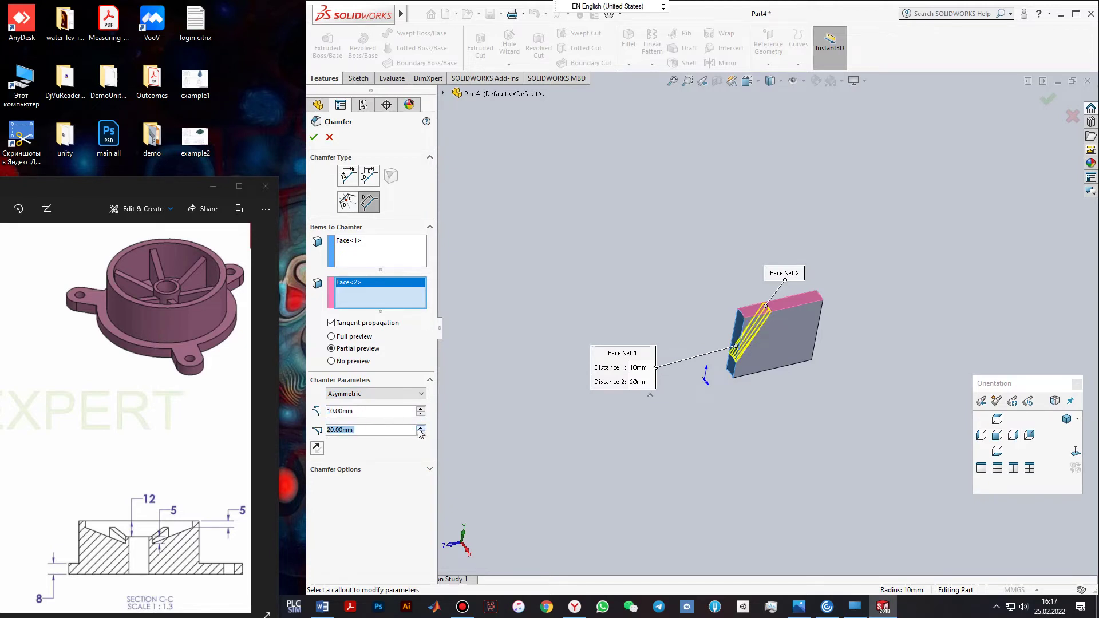
pyautogui.click(421, 434)
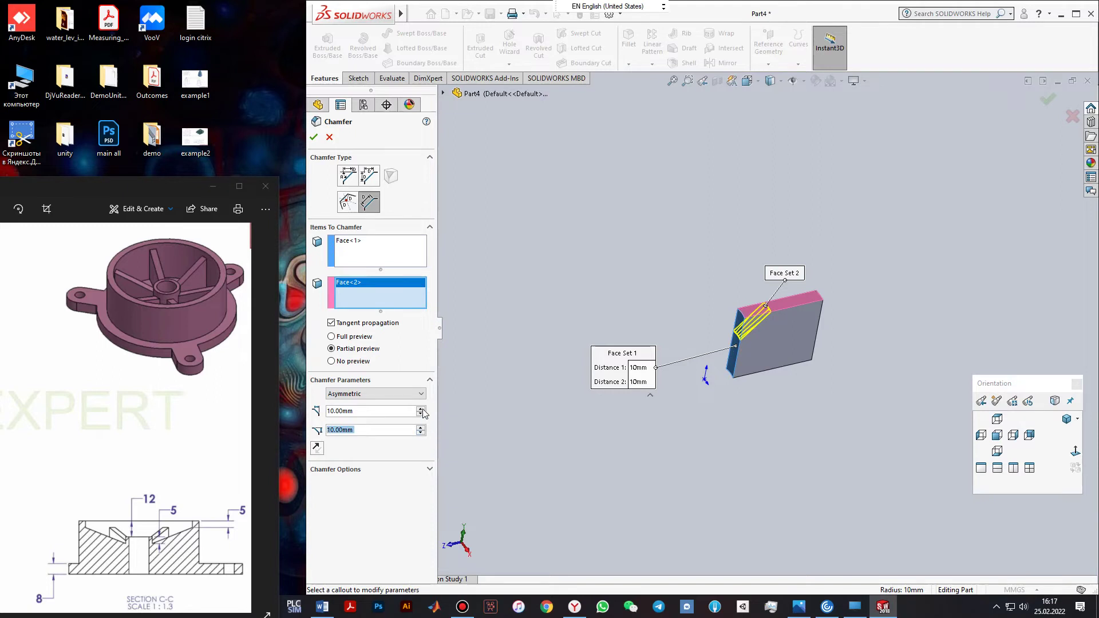
pyautogui.click(422, 408)
pyautogui.click(421, 409)
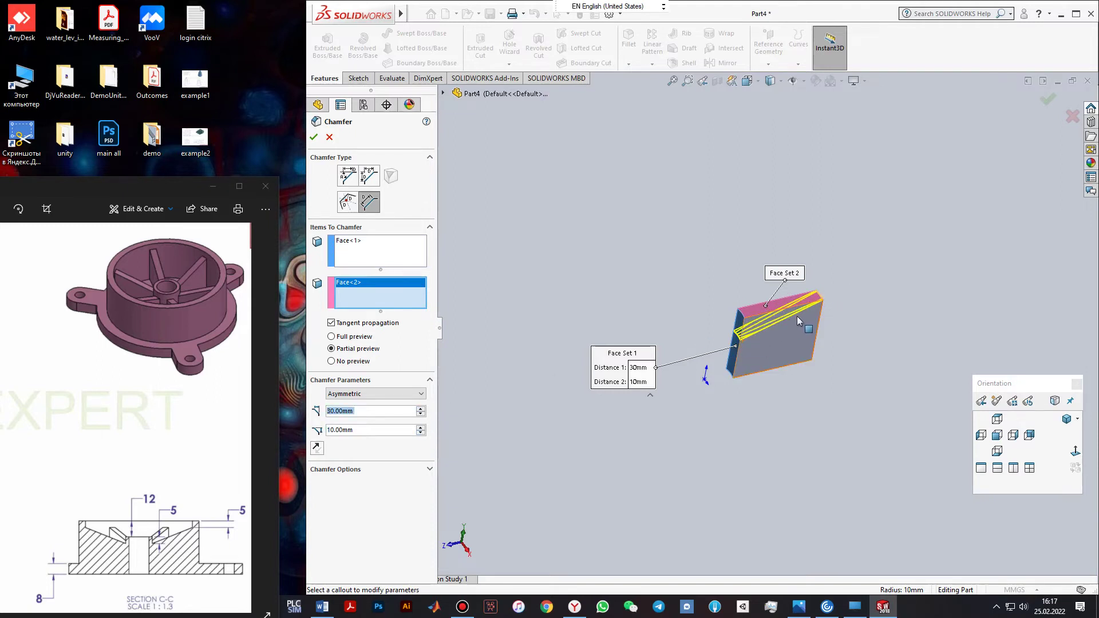
pyautogui.moveTo(797, 316); pyautogui.dragTo(782, 337, button='middle')
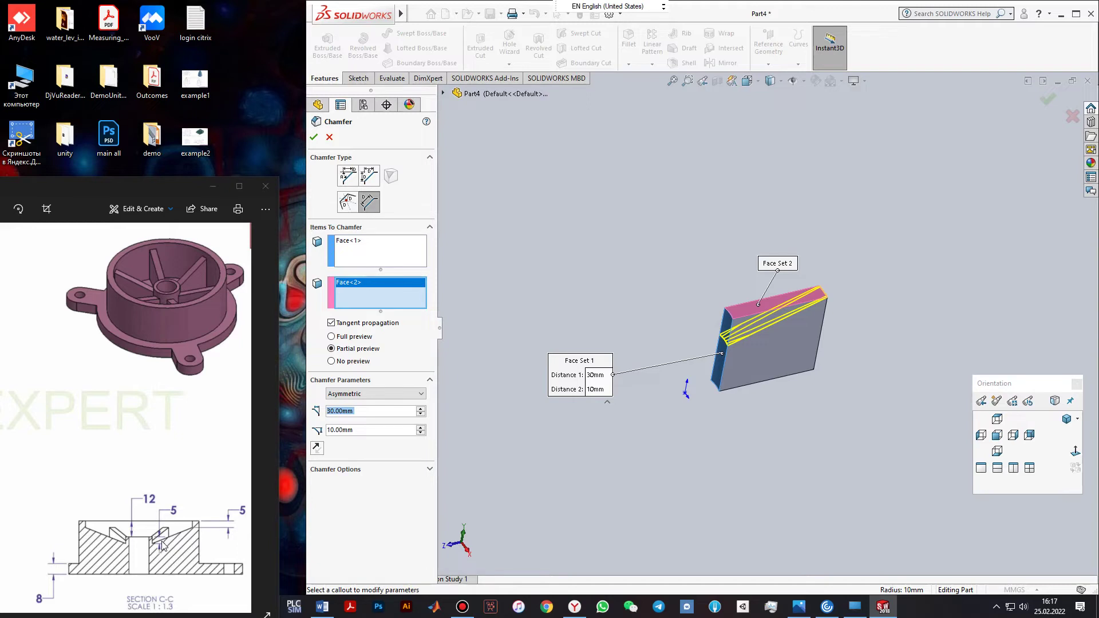
# Set the chamfer's second distance, down the inner end face, to 15 mm and apply the chamfer
pyautogui.click(335, 430)
pyautogui.press('BackSpace')
pyautogui.write('5')
pyautogui.press('Return')
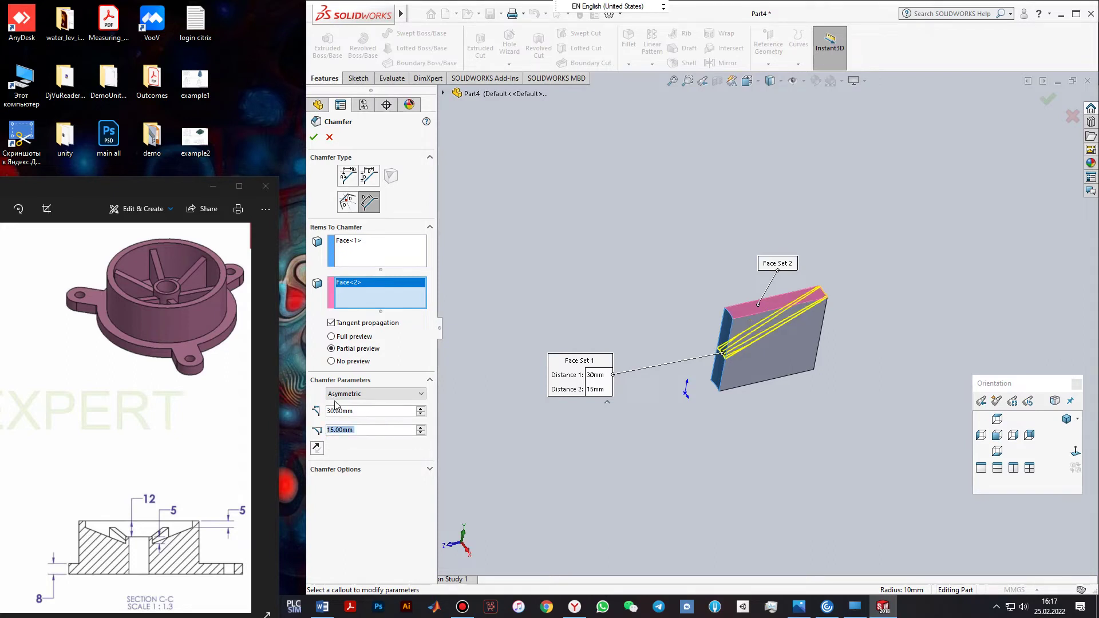
pyautogui.click(1047, 101)
# Start a circular pattern around the curved edge at the rib's inner end
pyautogui.moveTo(639, 315); pyautogui.dragTo(768, 339, button='middle')
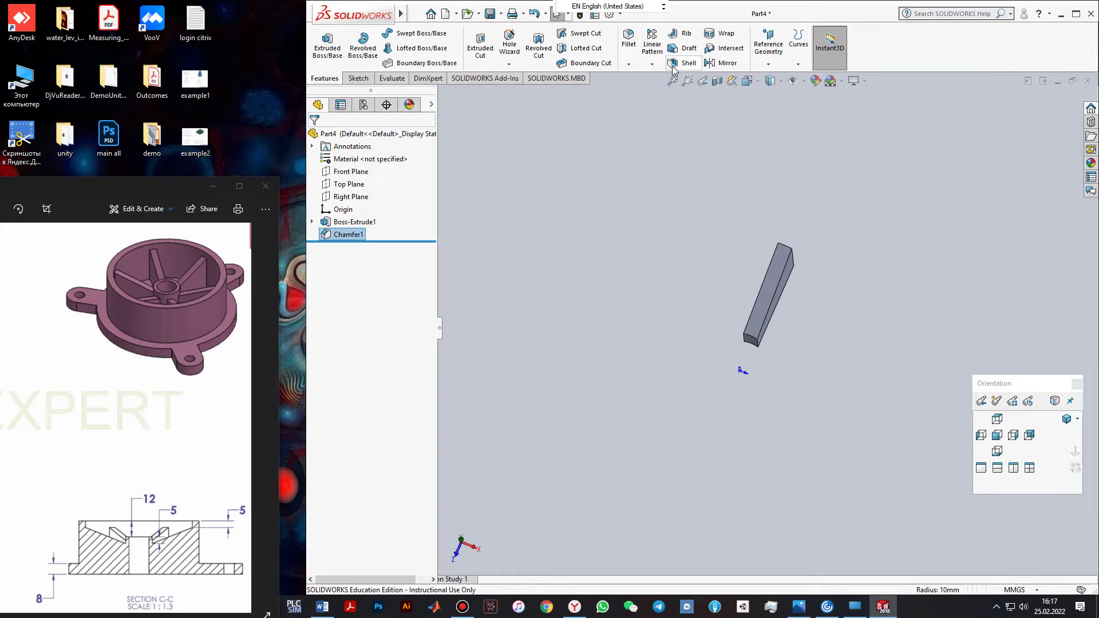
pyautogui.click(652, 64)
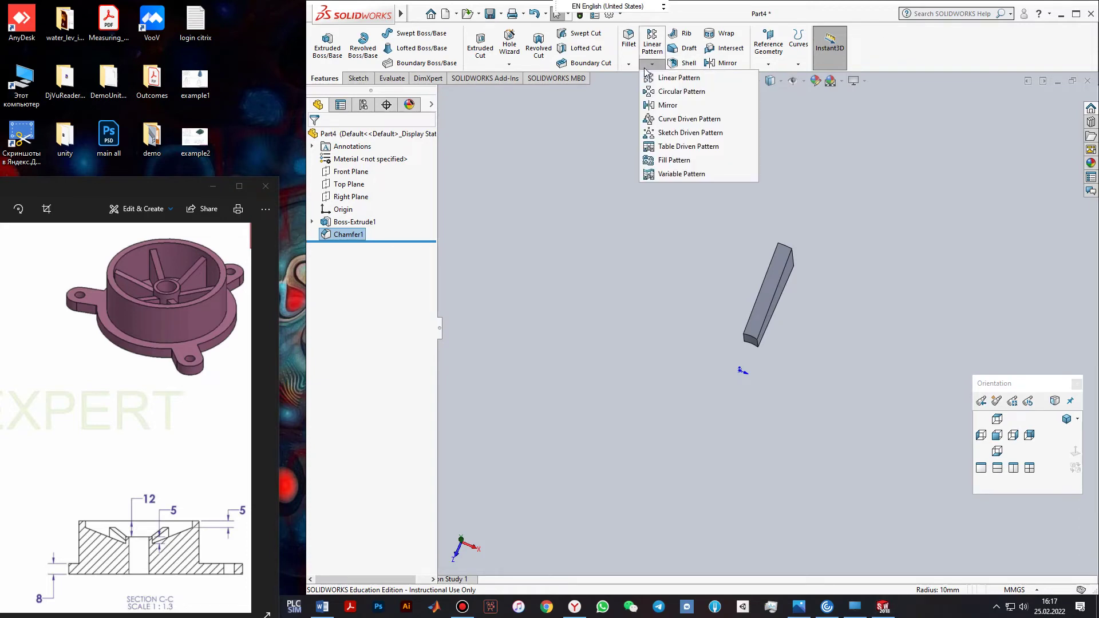
pyautogui.click(681, 92)
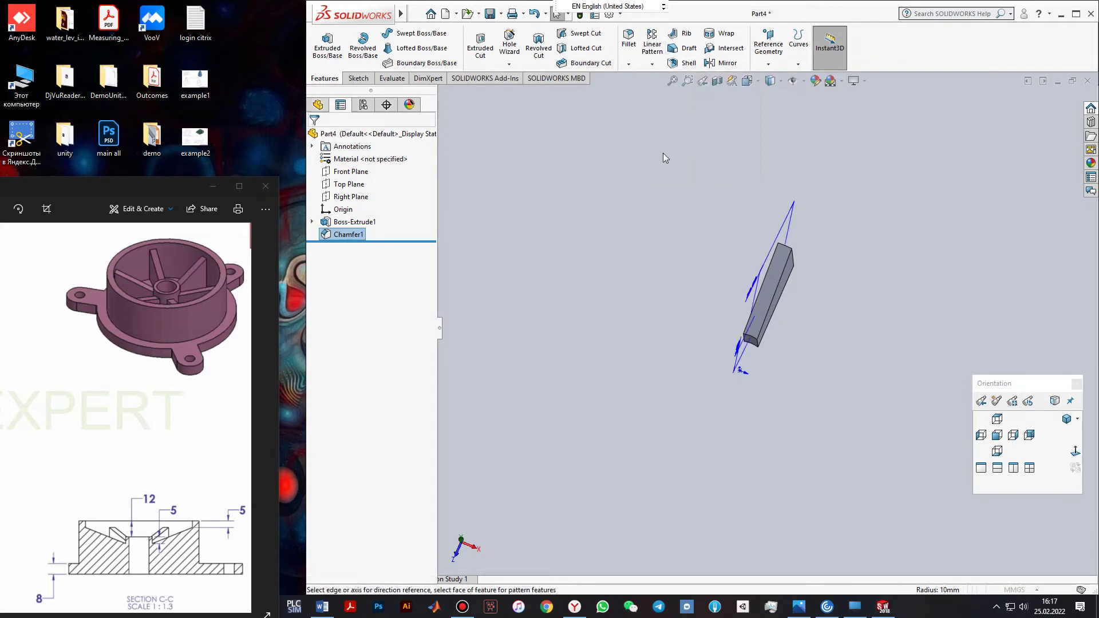
pyautogui.moveTo(743, 385); pyautogui.dragTo(757, 343, button='middle')
pyautogui.click(759, 334)
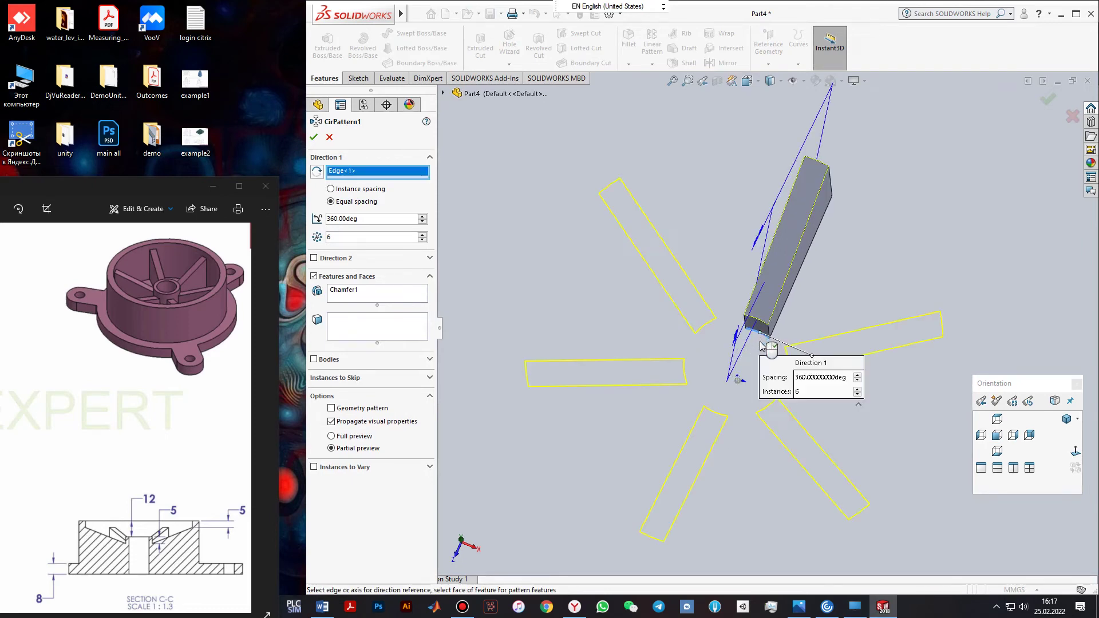
pyautogui.scroll(2, 695, 401)
pyautogui.moveTo(640, 403); pyautogui.dragTo(537, 303, button='middle')
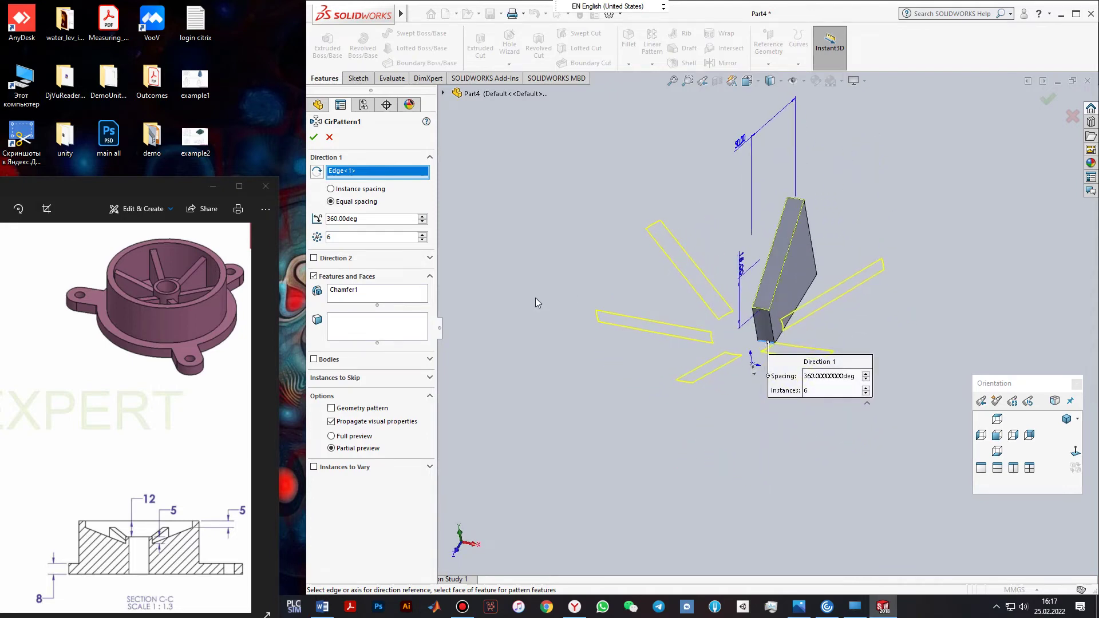
# Pattern the whole rib body instead of only the chamfer feature, with six equally spaced instances over 360 degrees
pyautogui.click(361, 332)
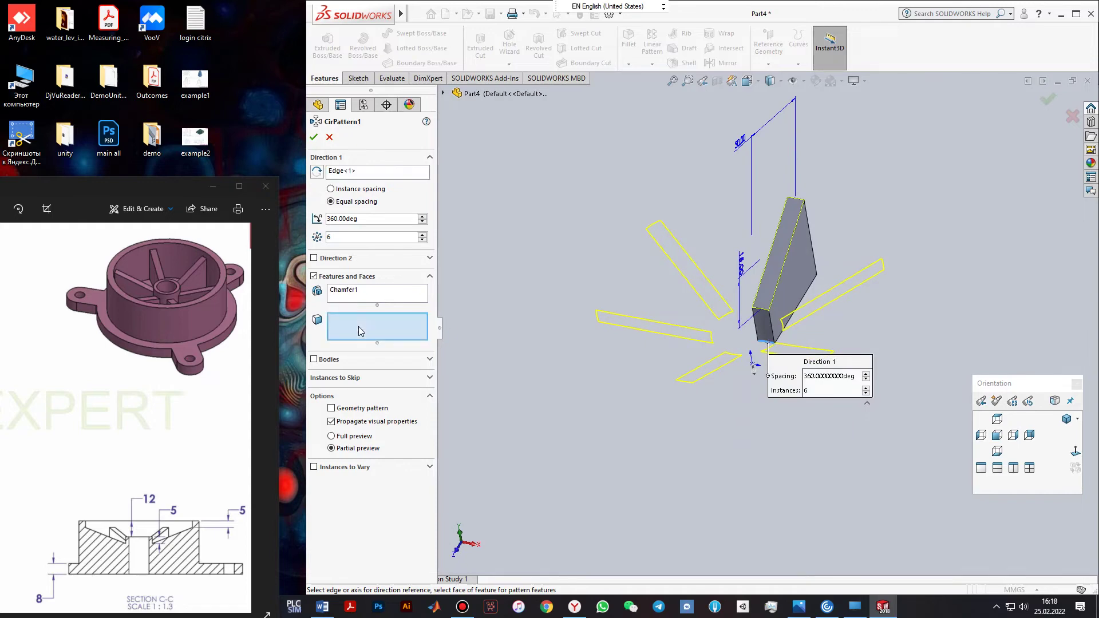
pyautogui.click(315, 360)
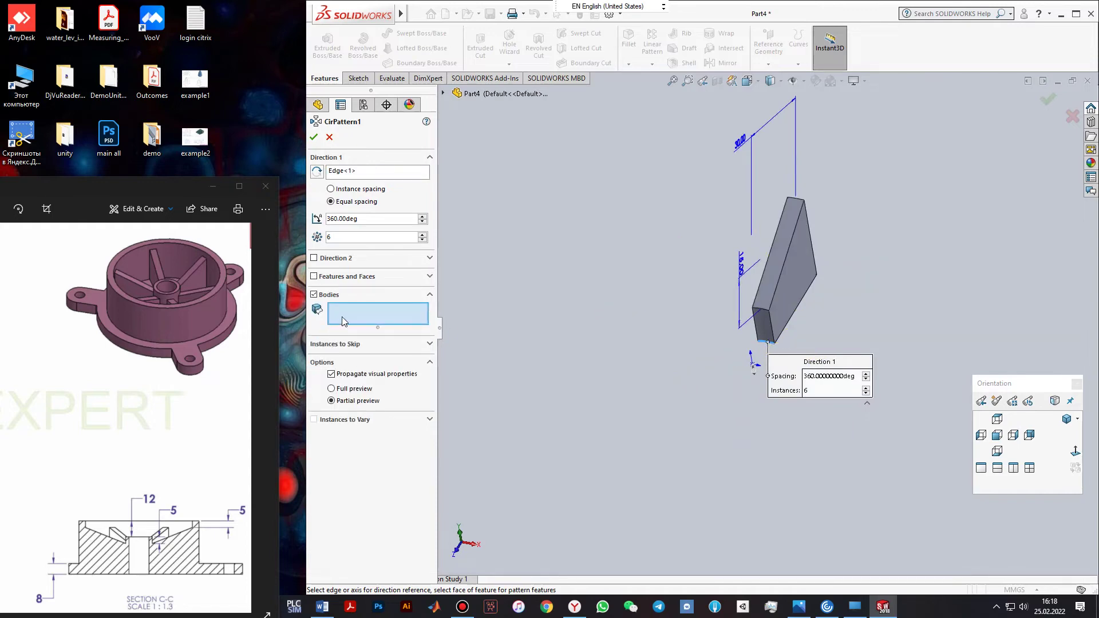
pyautogui.click(794, 295)
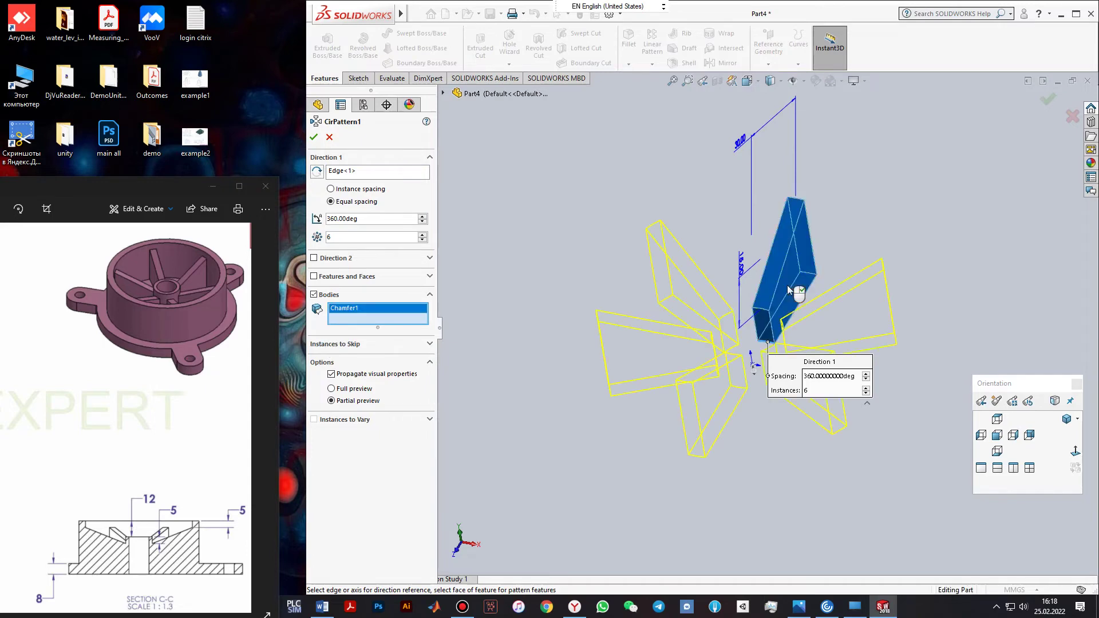
pyautogui.moveTo(651, 384); pyautogui.dragTo(698, 408, button='middle')
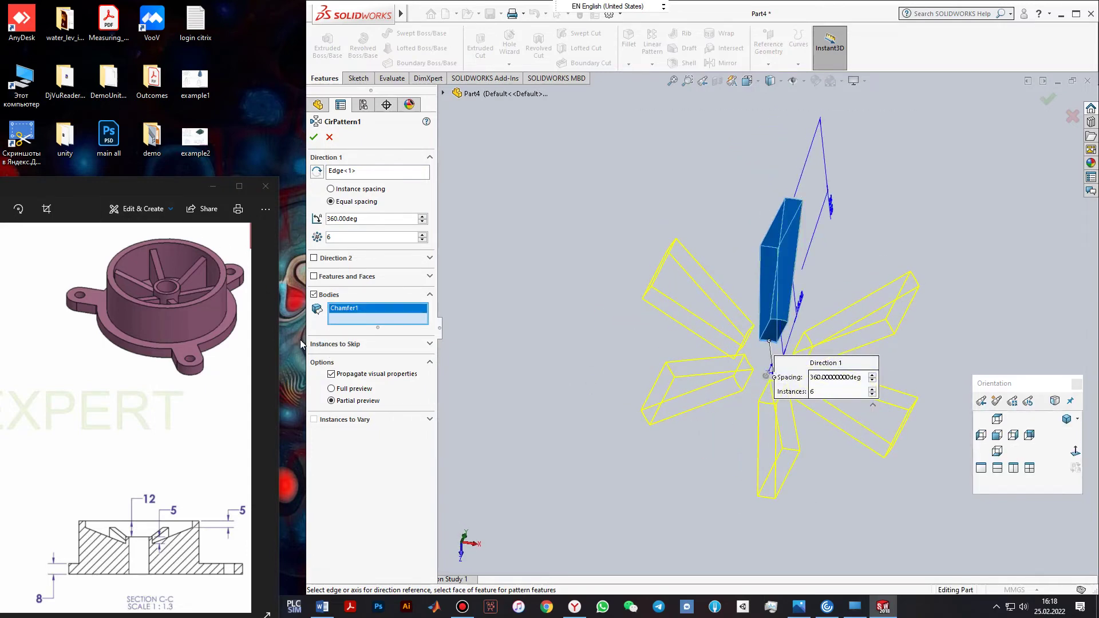
# Bring the reference drawing into view and compare its rib layout with the pattern preview
pyautogui.moveTo(214, 188); pyautogui.dragTo(484, 170)
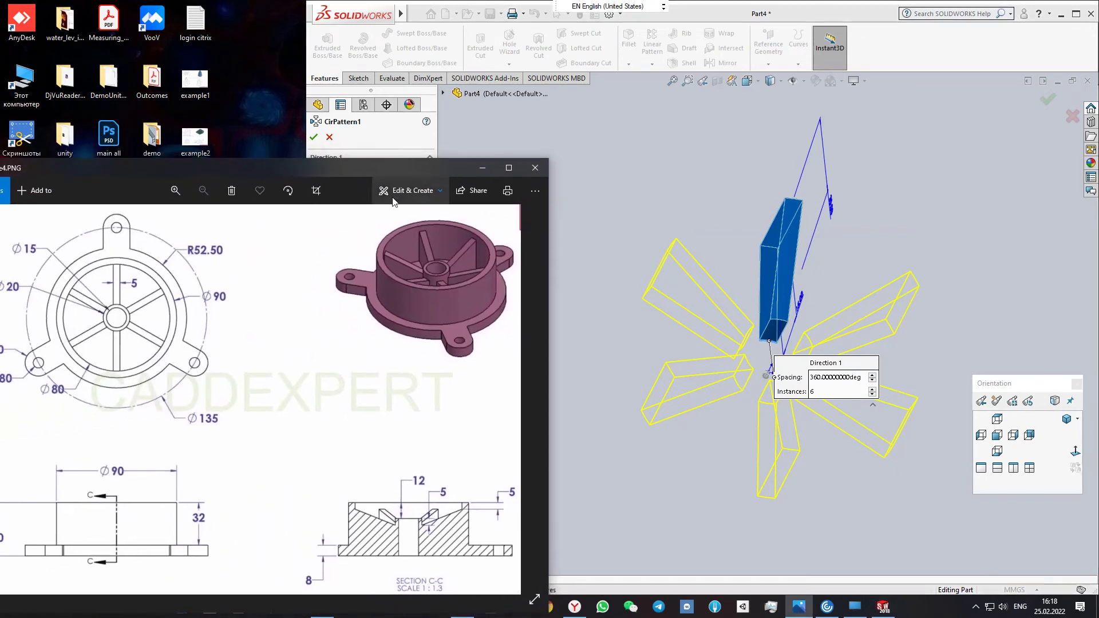
pyautogui.moveTo(391, 174); pyautogui.dragTo(324, 178)
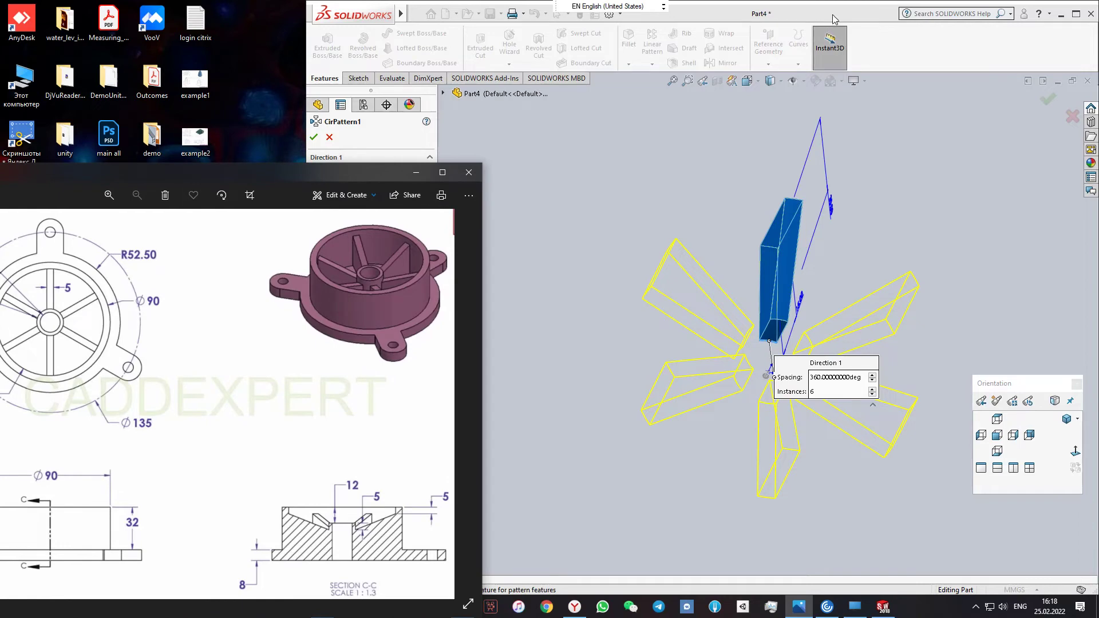
pyautogui.click(835, 19)
pyautogui.moveTo(630, 312); pyautogui.dragTo(633, 365, button='middle')
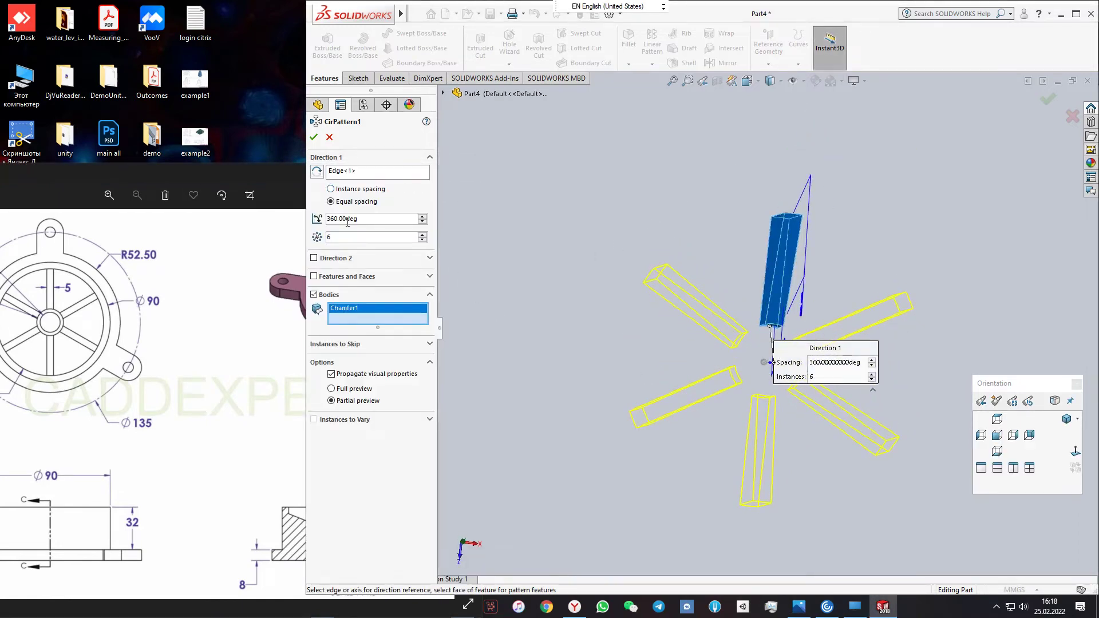
# Apply the circular pattern and save the ribs as Part4 in the Assem2 folder
pyautogui.click(1049, 100)
pyautogui.moveTo(827, 386)
pyautogui.mouseDown(button='middle')
pyautogui.moveTo(797, 237)
pyautogui.moveTo(814, 269)
pyautogui.mouseUp(button='middle')
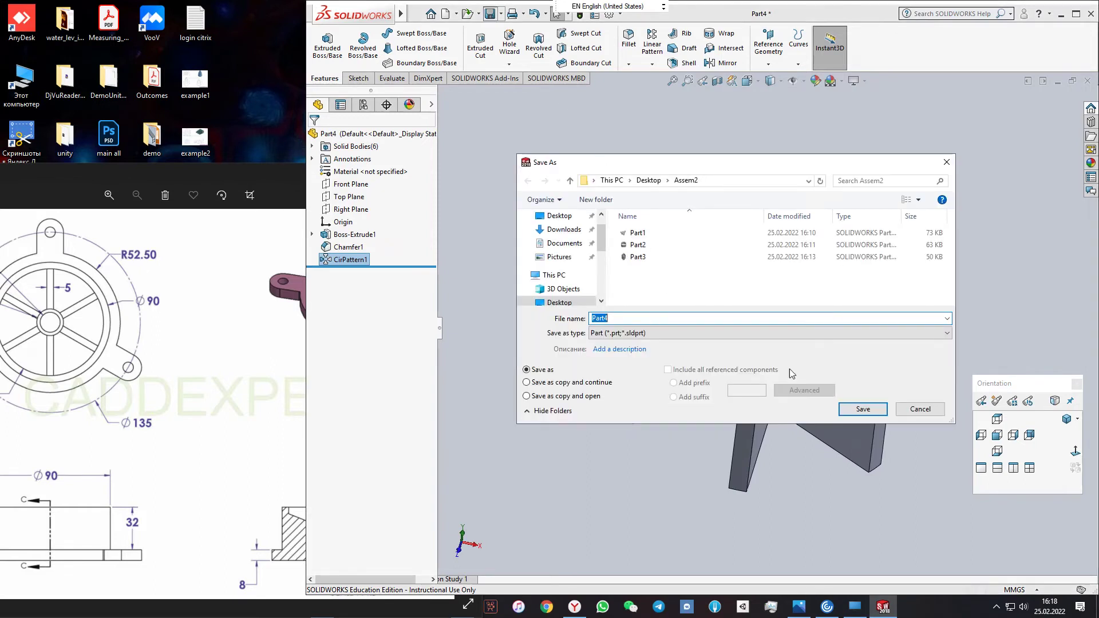
pyautogui.click(864, 409)
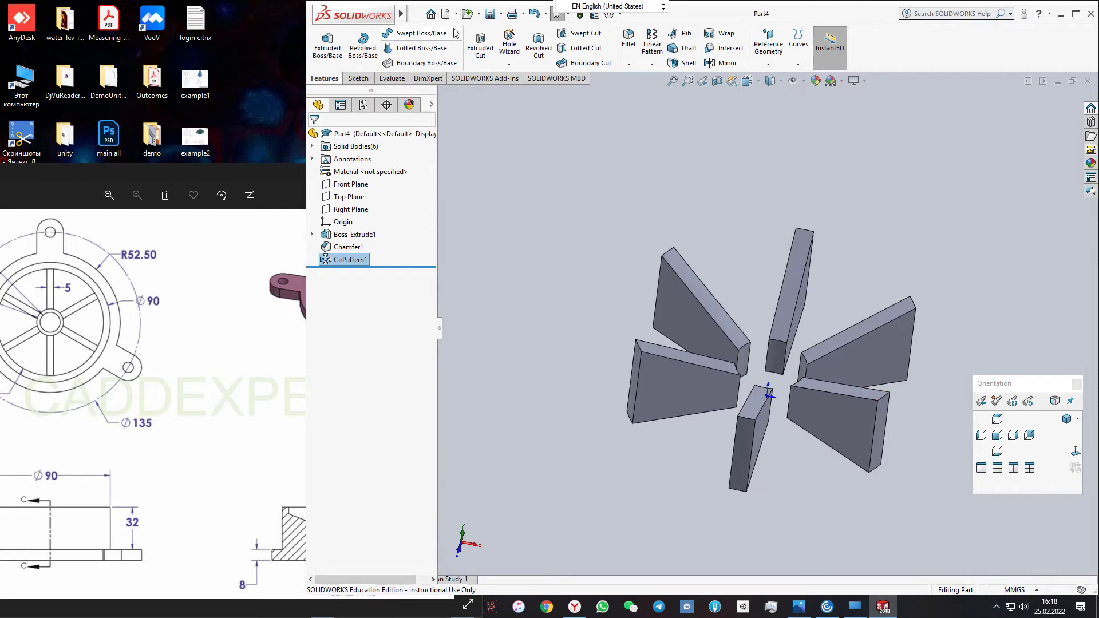
# Try to create a new assembly document
pyautogui.click(445, 13)
pyautogui.click(407, 150)
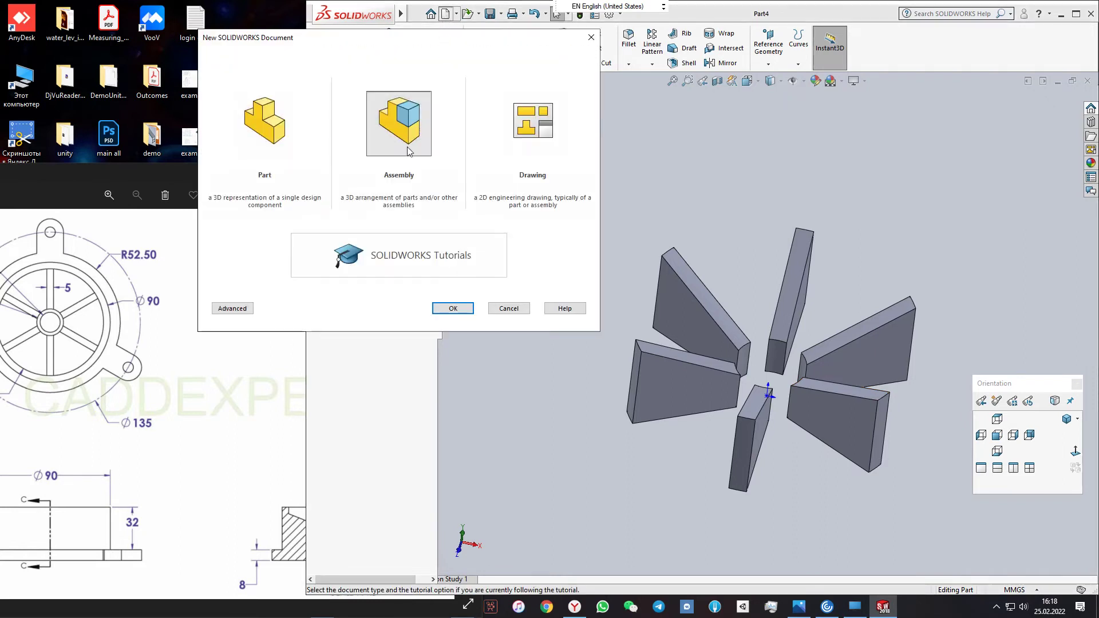
pyautogui.click(445, 311)
pyautogui.click(592, 312)
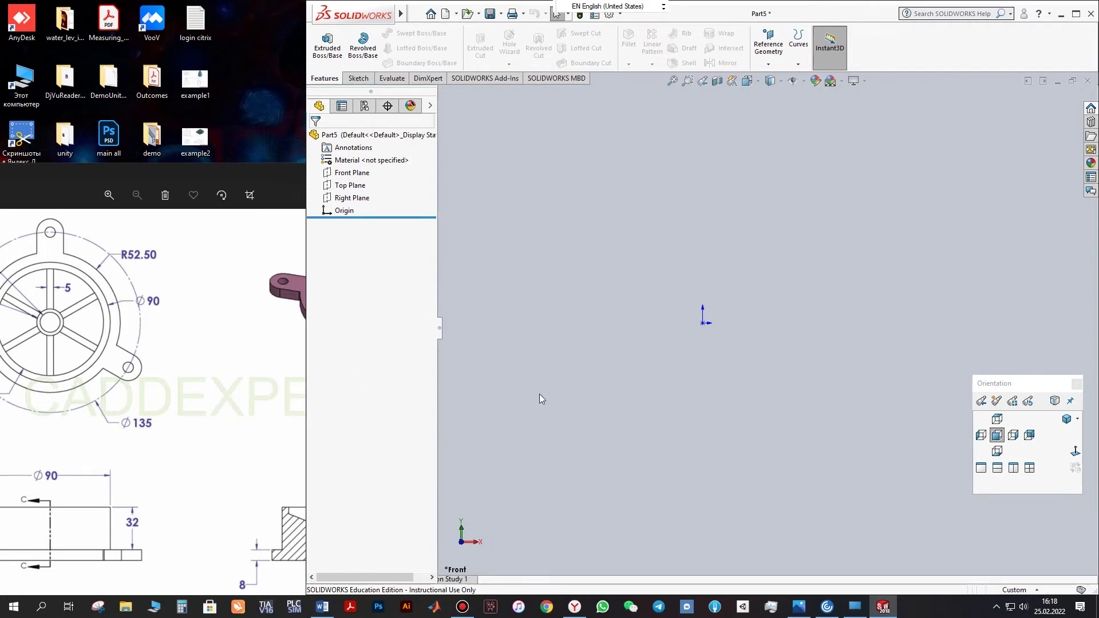
# Close SOLIDWORKS without saving the blank part and relaunch it from Citrix Workspace
pyautogui.click(1091, 15)
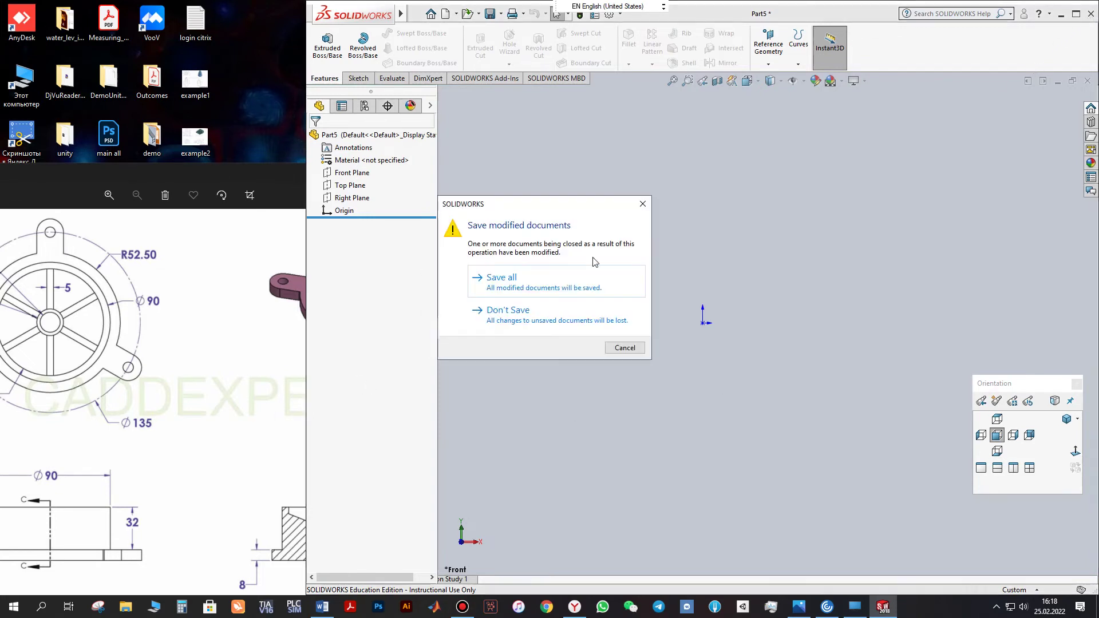
pyautogui.click(523, 316)
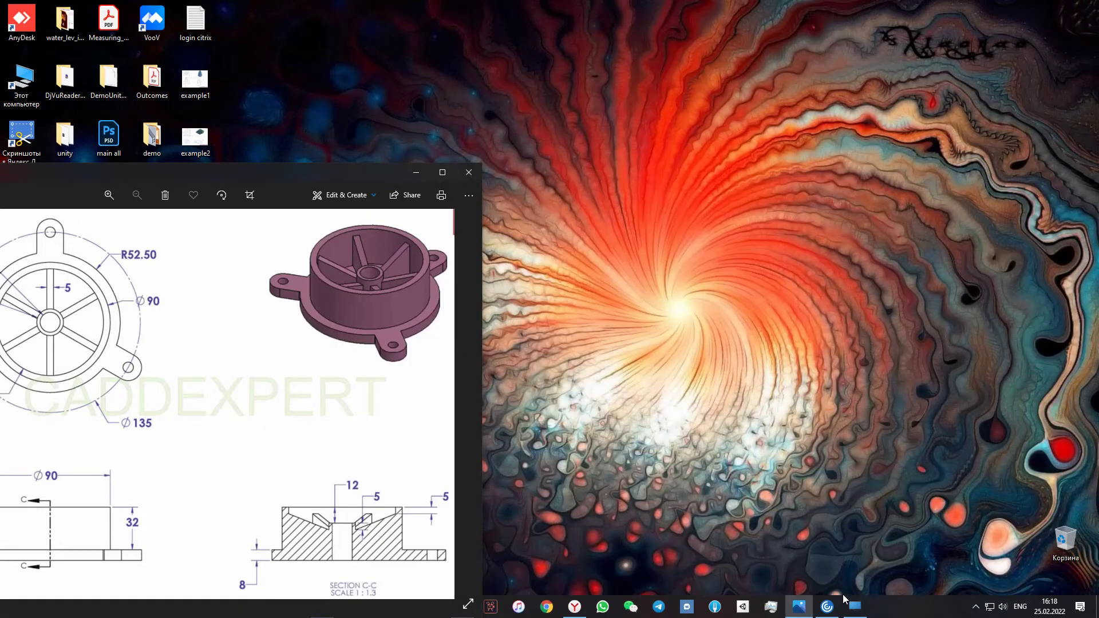
pyautogui.click(828, 606)
pyautogui.click(691, 436)
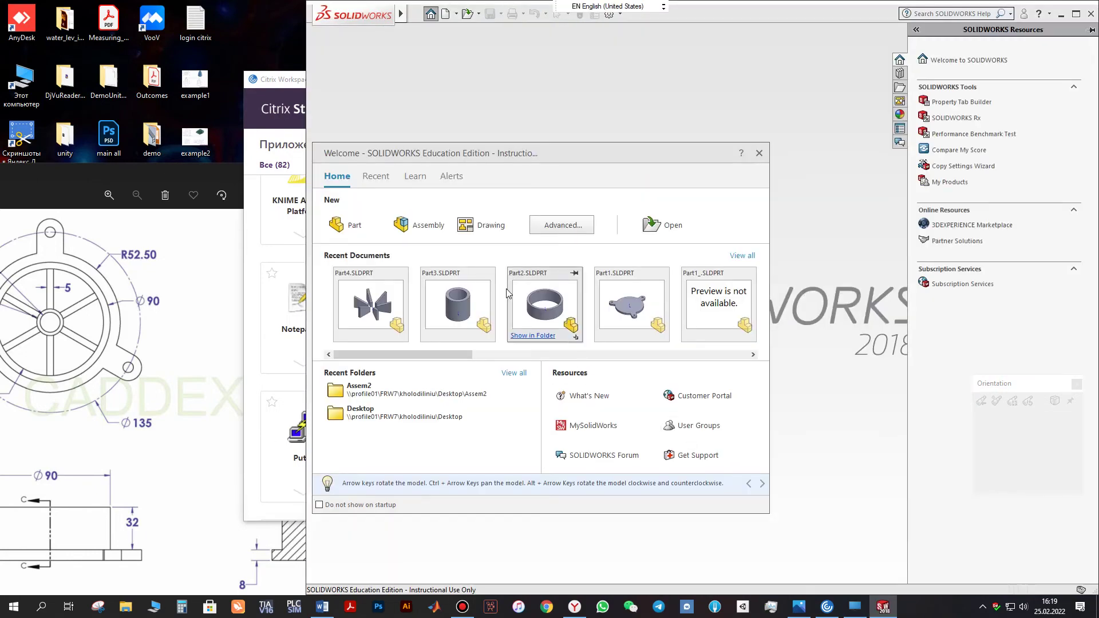
# Create a new assembly with a blank template and position the reference drawing's isometric view and section C-C beside it
pyautogui.click(424, 224)
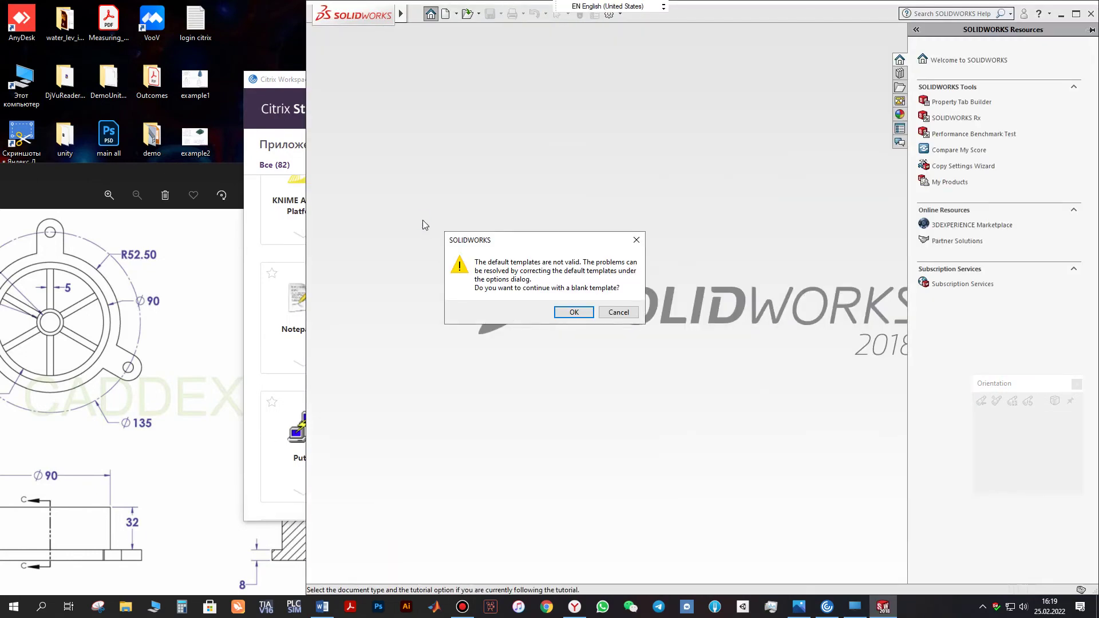
pyautogui.click(570, 312)
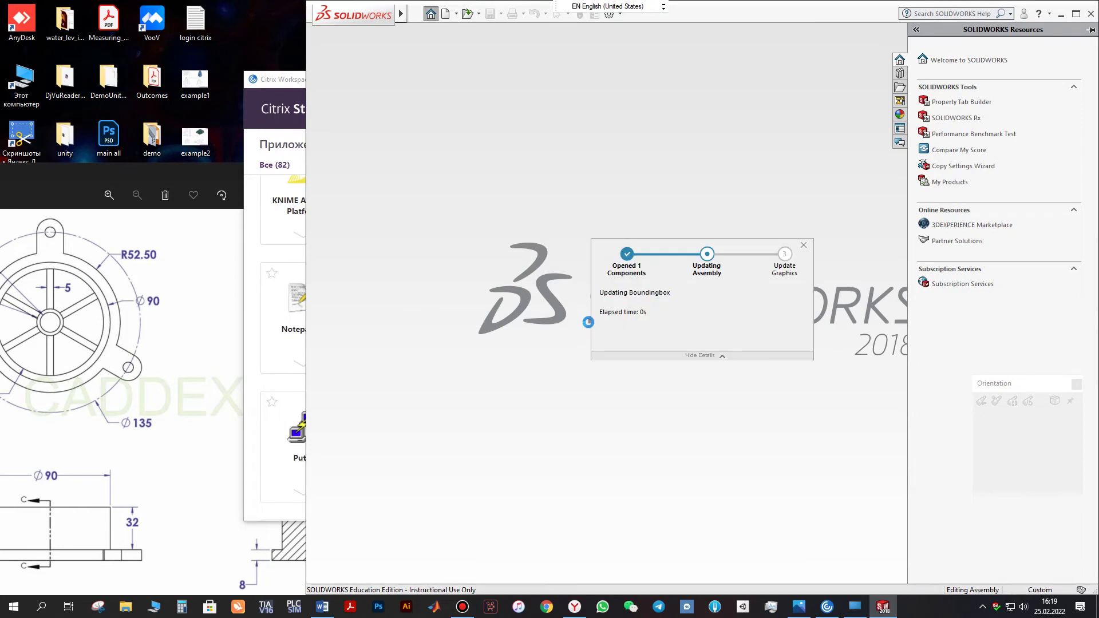
pyautogui.click(222, 171)
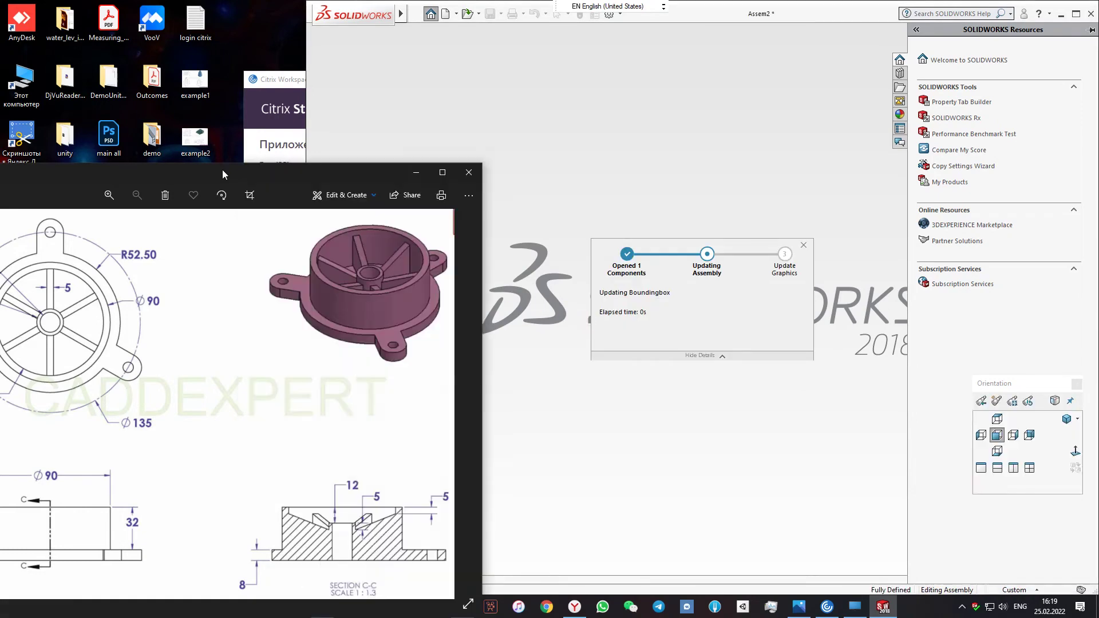
pyautogui.moveTo(351, 172); pyautogui.dragTo(216, 170)
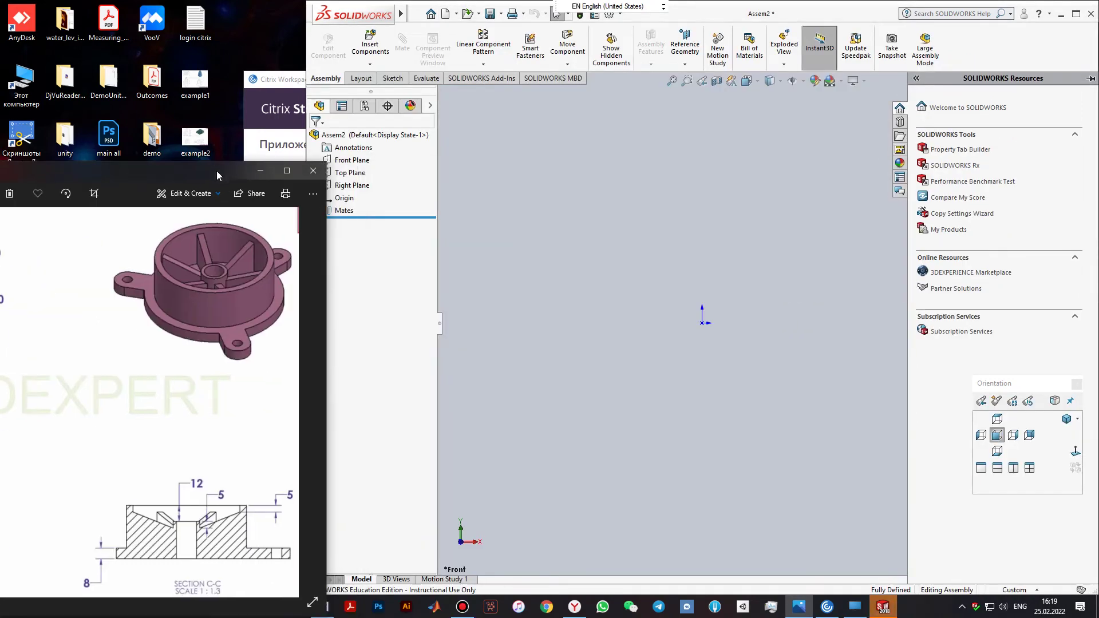
pyautogui.click(801, 6)
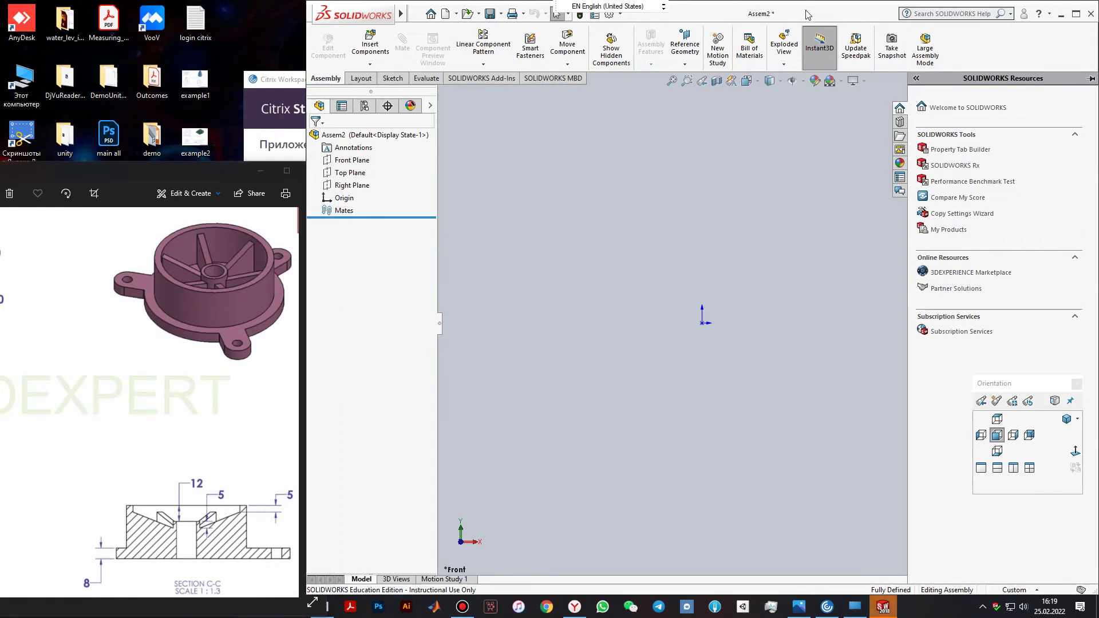
# Load Part1, Part2, Part3 and Part4 together as components for insertion into the assembly
pyautogui.click(370, 46)
pyautogui.moveTo(666, 270); pyautogui.dragTo(634, 210)
pyautogui.click(961, 457)
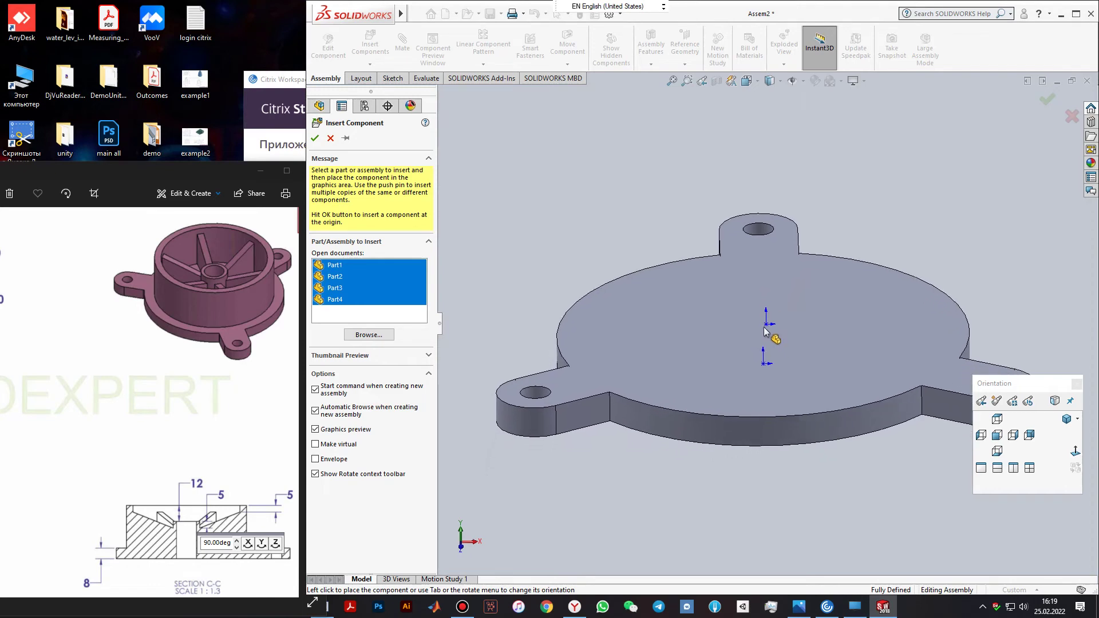
# Place Part1, Part2, Part3 and Part4 side by side in the assembly as separate components
pyautogui.click(768, 326)
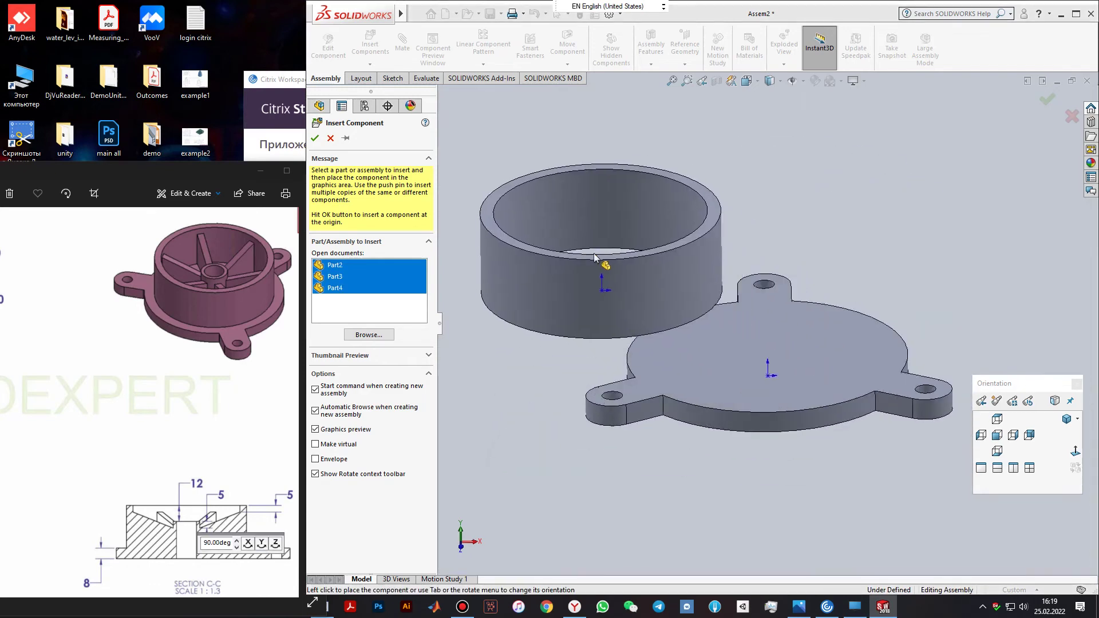
pyautogui.click(544, 238)
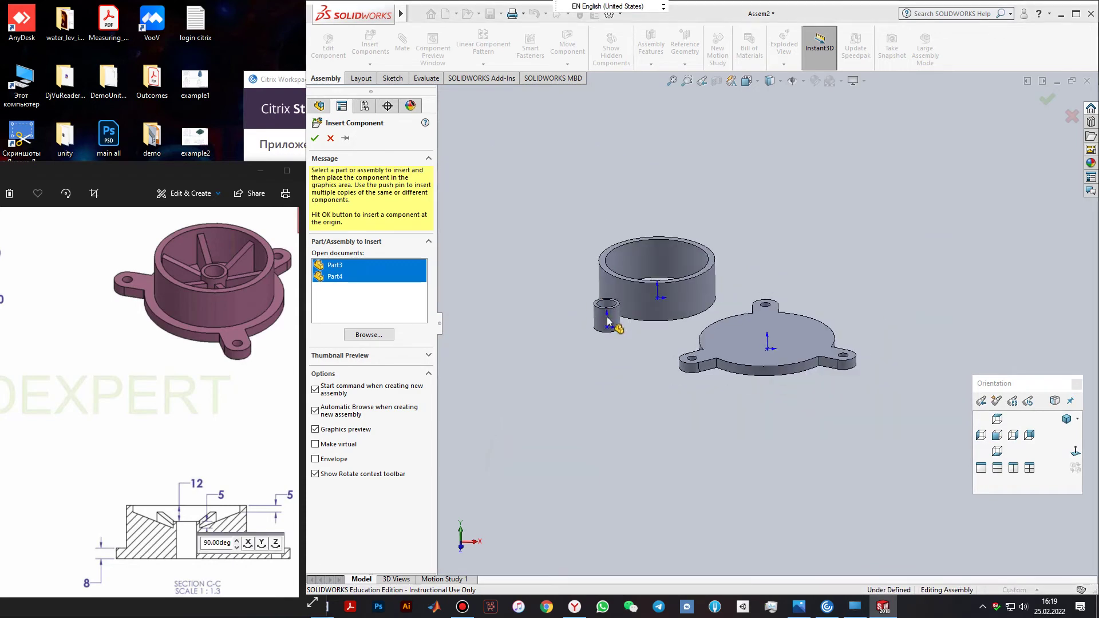
pyautogui.click(612, 338)
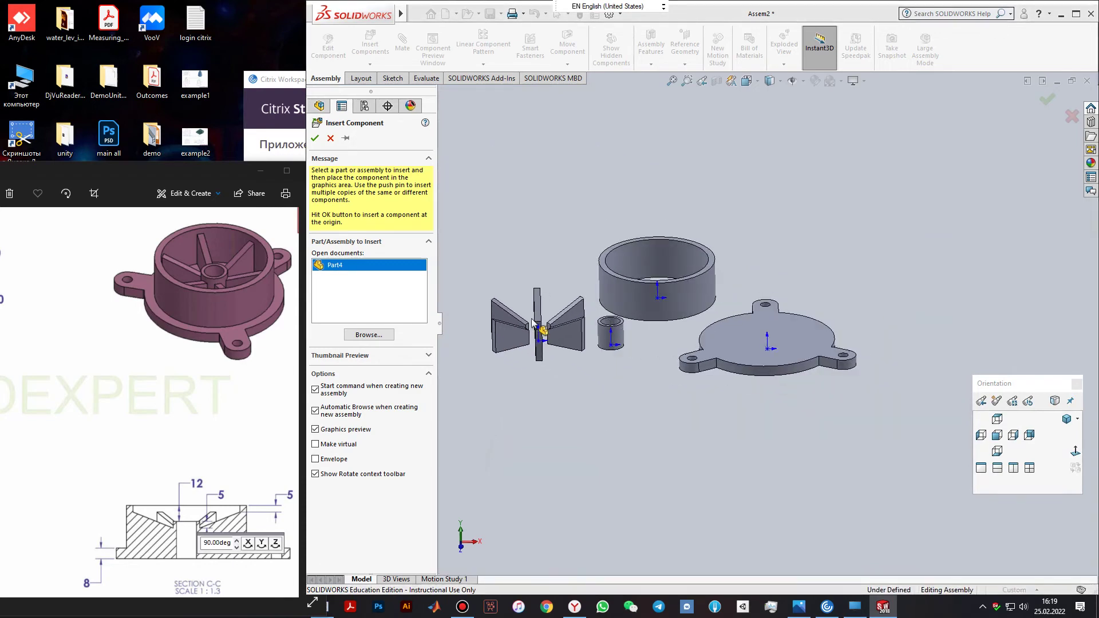
pyautogui.click(544, 333)
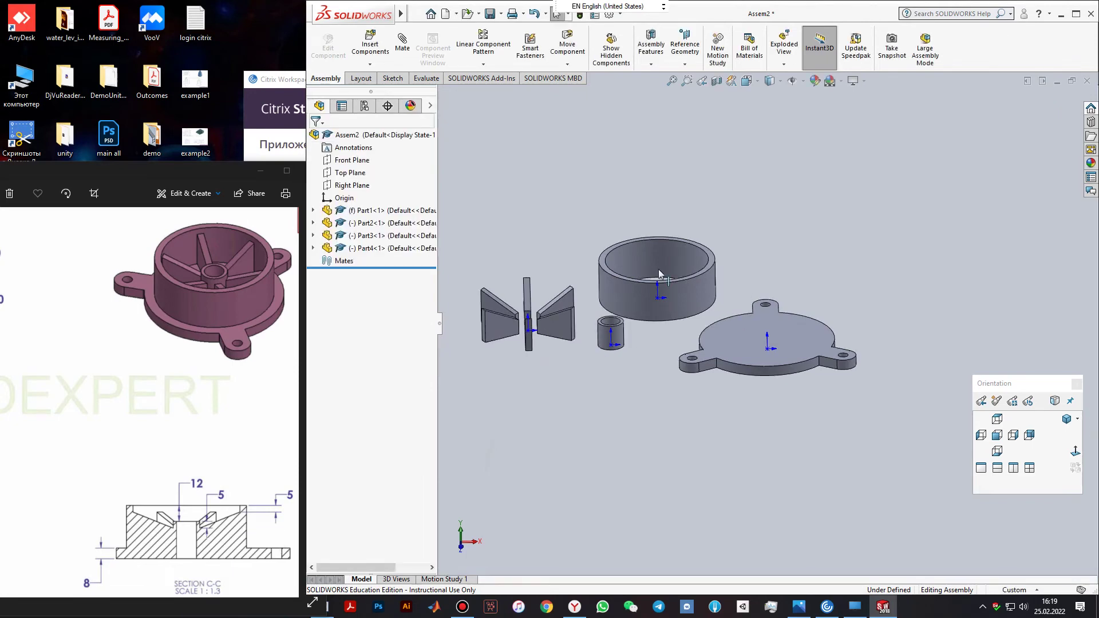
# Add a coincident mate between the ring's bottom face and the top face of the three-lug base plate
pyautogui.moveTo(592, 367); pyautogui.dragTo(590, 404, button='middle')
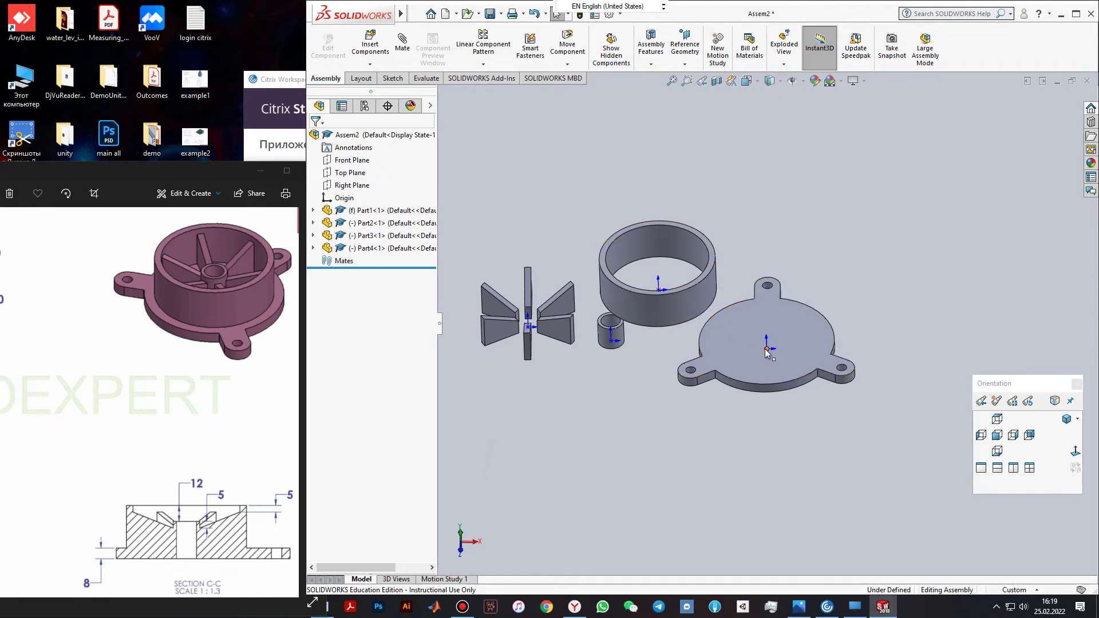
pyautogui.moveTo(630, 389); pyautogui.dragTo(639, 197, button='middle')
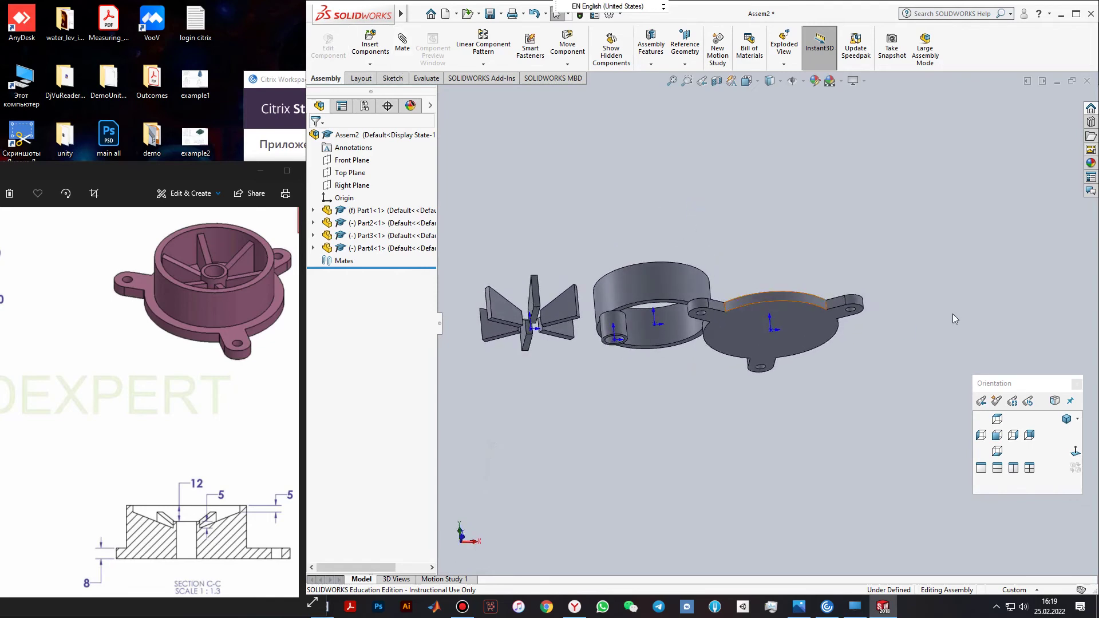
pyautogui.moveTo(852, 312); pyautogui.dragTo(606, 189, button='middle')
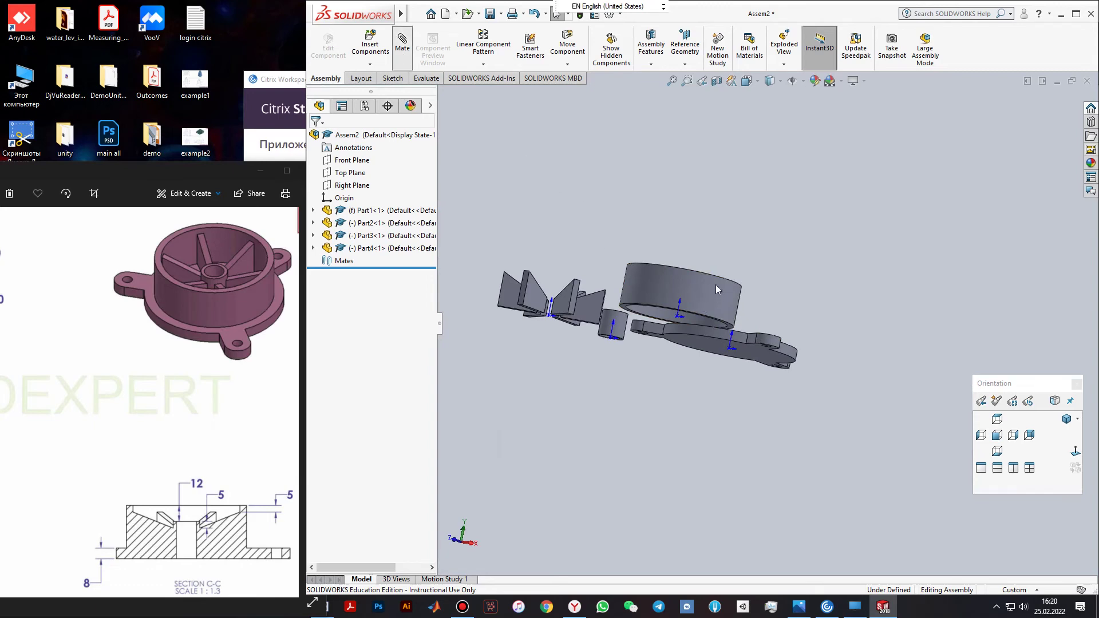
pyautogui.moveTo(696, 288); pyautogui.dragTo(683, 326, button='middle')
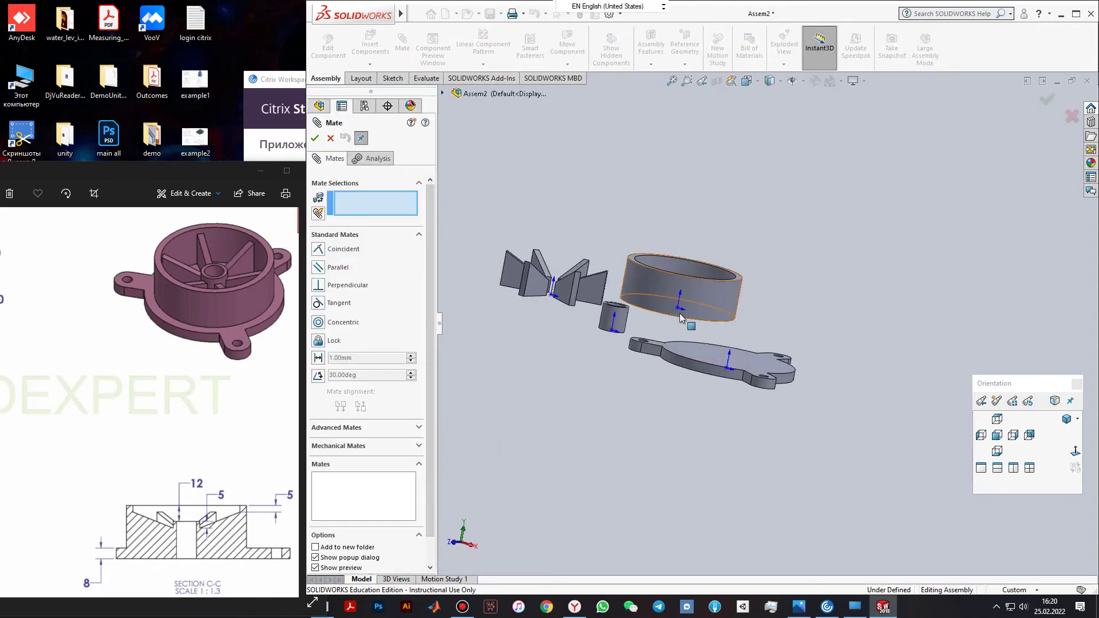
pyautogui.moveTo(729, 332); pyautogui.dragTo(773, 263, button='middle')
pyautogui.scroll(3, 722, 284)
pyautogui.moveTo(722, 293); pyautogui.dragTo(705, 343, button='middle')
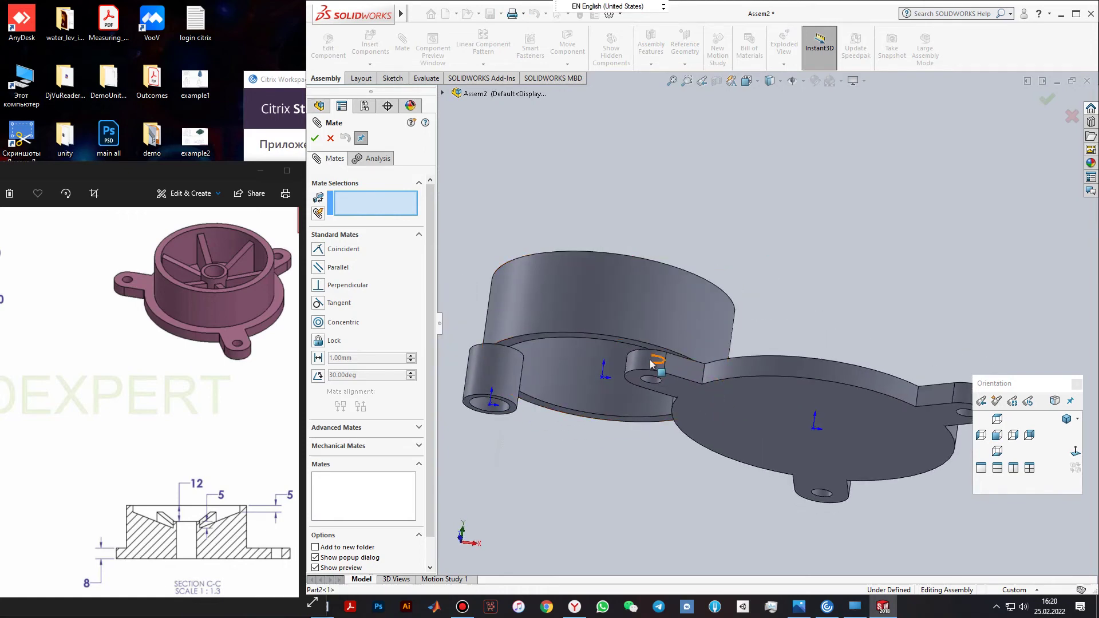
pyautogui.scroll(4, 652, 375)
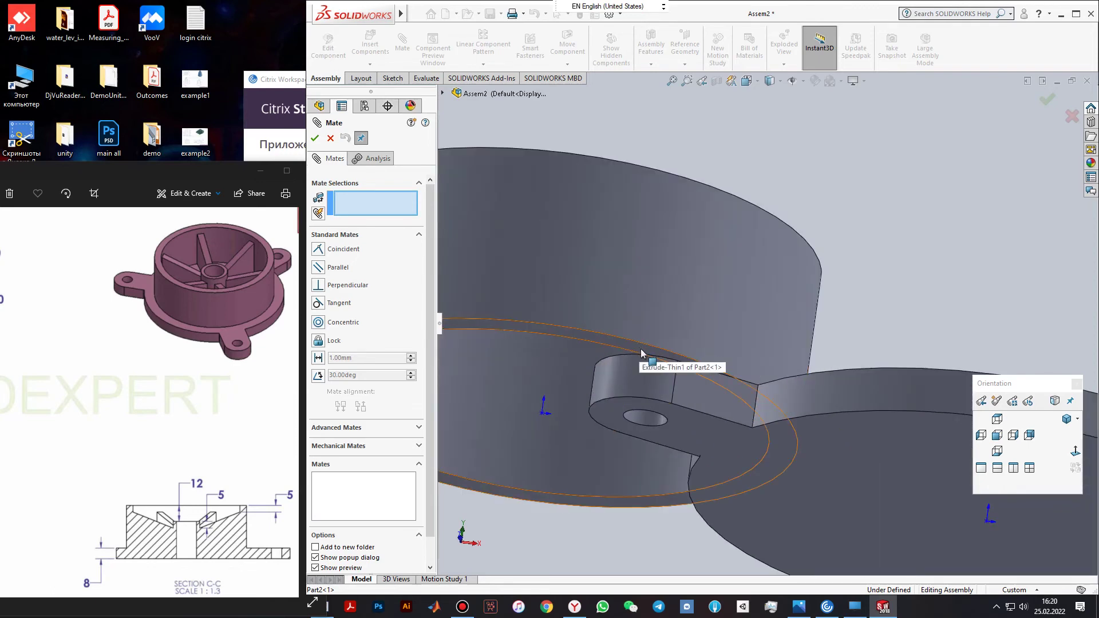
pyautogui.click(642, 352)
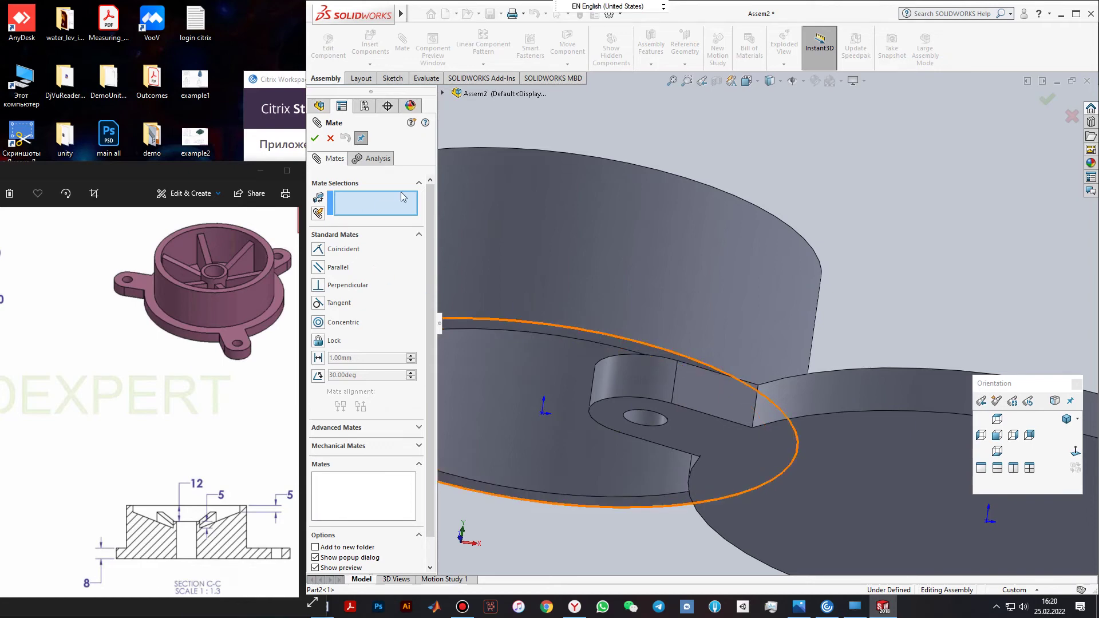
pyautogui.click(637, 352)
pyautogui.moveTo(637, 352); pyautogui.dragTo(741, 443, button='middle')
pyautogui.scroll(3, 765, 422)
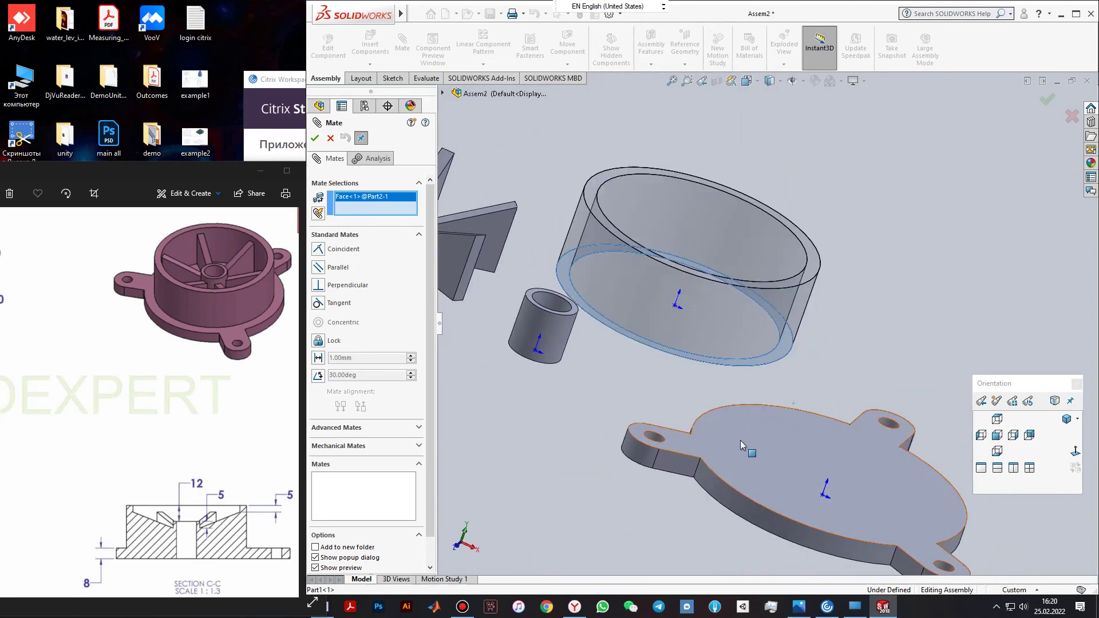
pyautogui.click(740, 441)
pyautogui.moveTo(742, 444); pyautogui.dragTo(759, 406, button='middle')
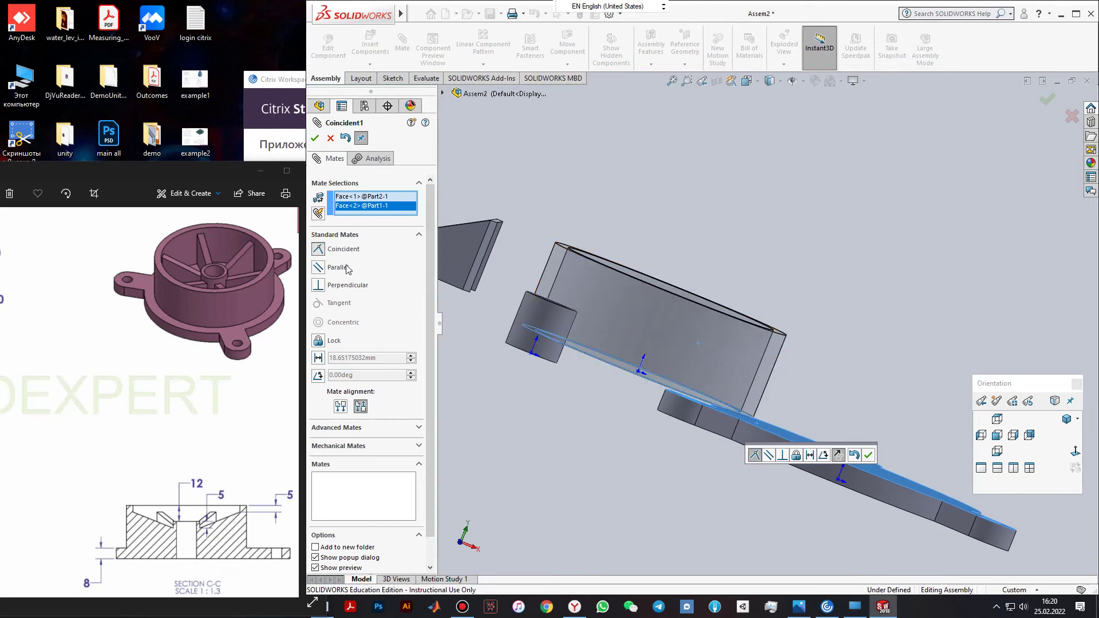
pyautogui.moveTo(771, 358)
pyautogui.mouseDown(button='middle')
pyautogui.moveTo(750, 353)
pyautogui.moveTo(717, 377)
pyautogui.mouseUp(button='middle')
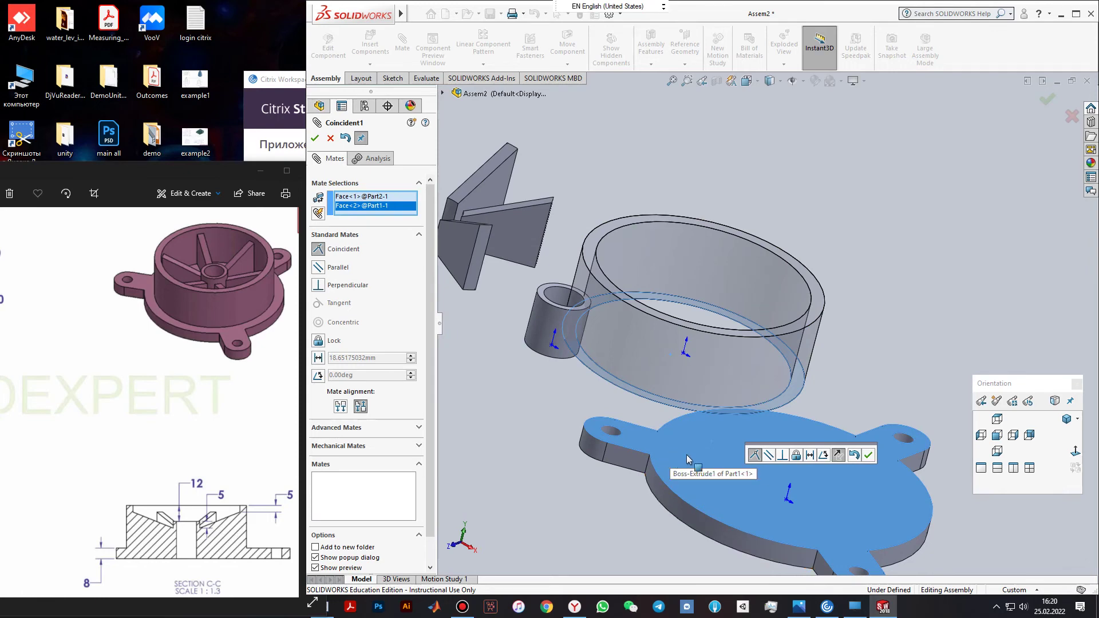
pyautogui.click(869, 456)
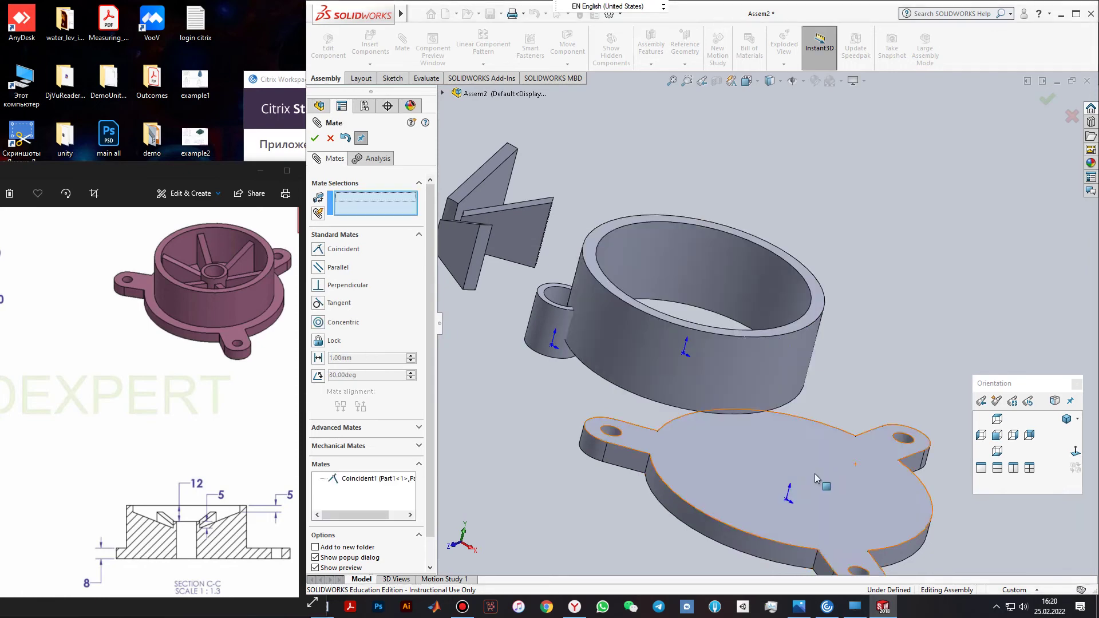
# Add a concentric mate between the ring's upper inner edge and the round outer edge of the base plate
pyautogui.moveTo(742, 442); pyautogui.dragTo(713, 461, button='middle')
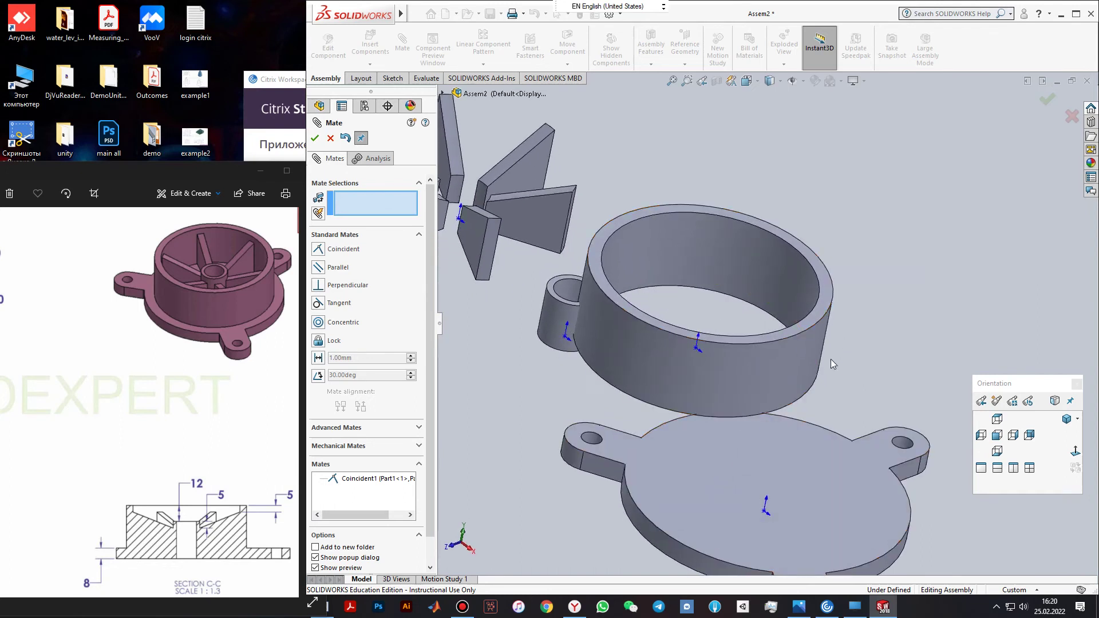
pyautogui.click(815, 311)
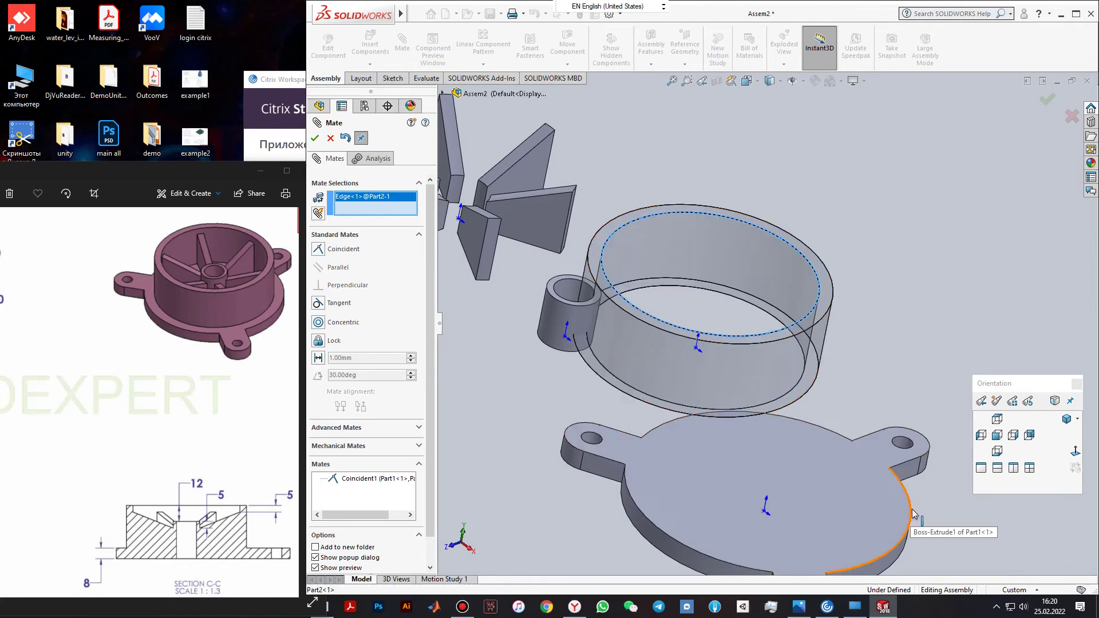
pyautogui.press('z')
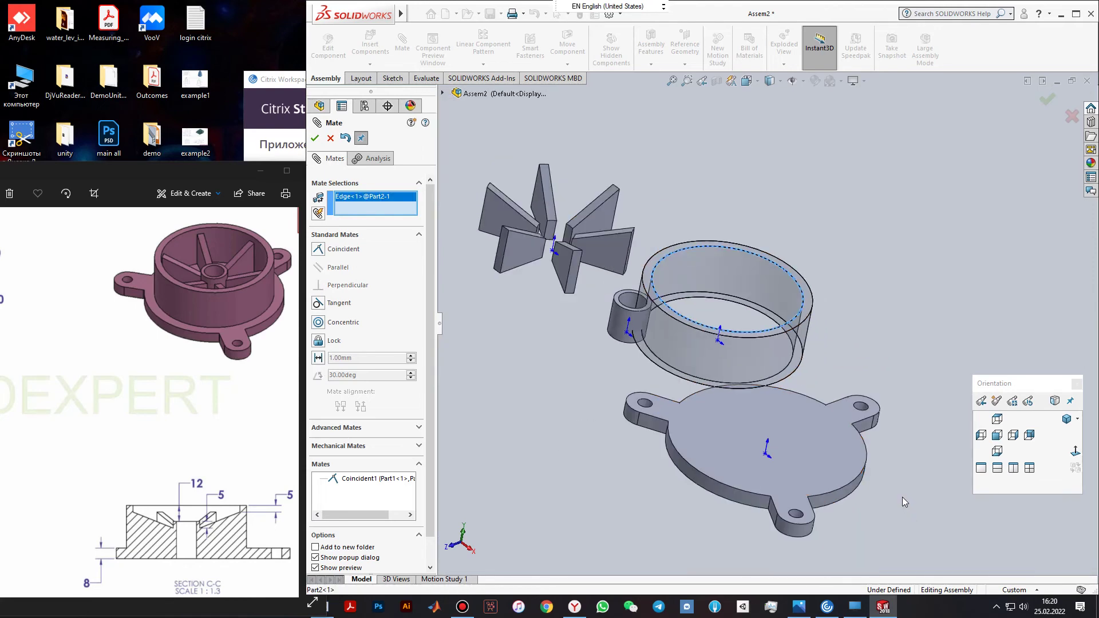
pyautogui.click(862, 477)
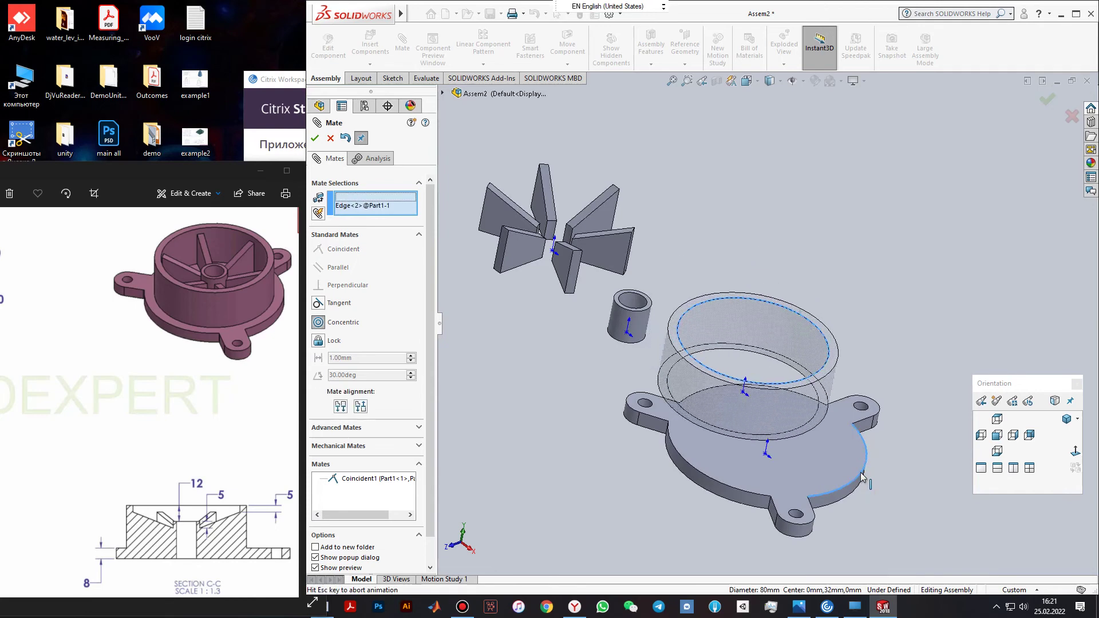
pyautogui.moveTo(675, 493); pyautogui.dragTo(656, 516, button='middle')
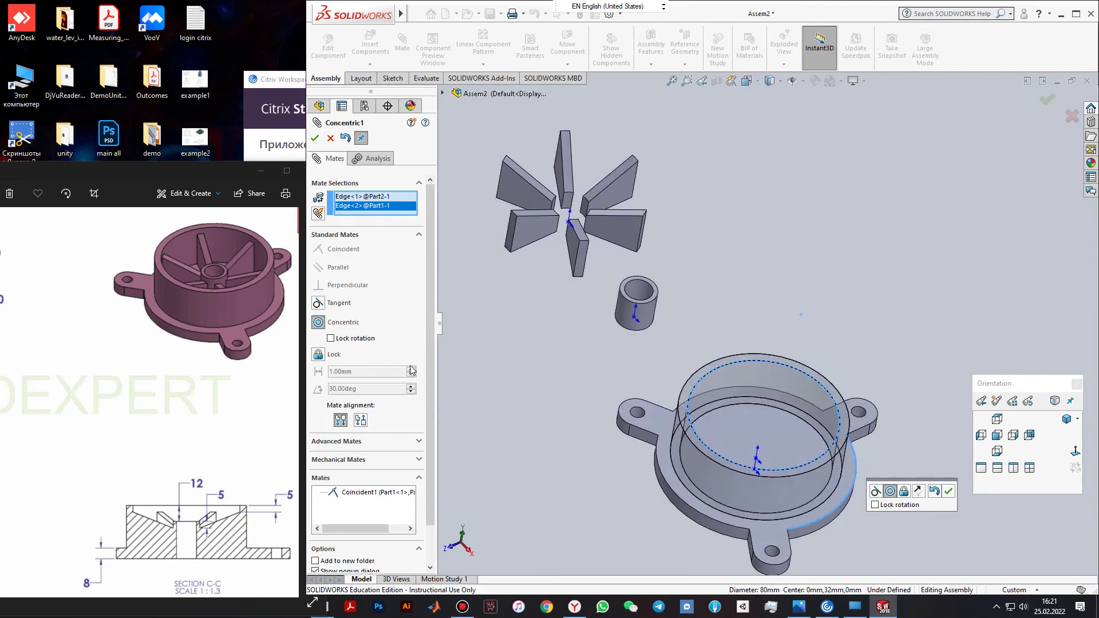
pyautogui.moveTo(687, 395)
pyautogui.mouseDown(button='middle')
pyautogui.moveTo(671, 439)
pyautogui.moveTo(684, 398)
pyautogui.mouseUp(button='middle')
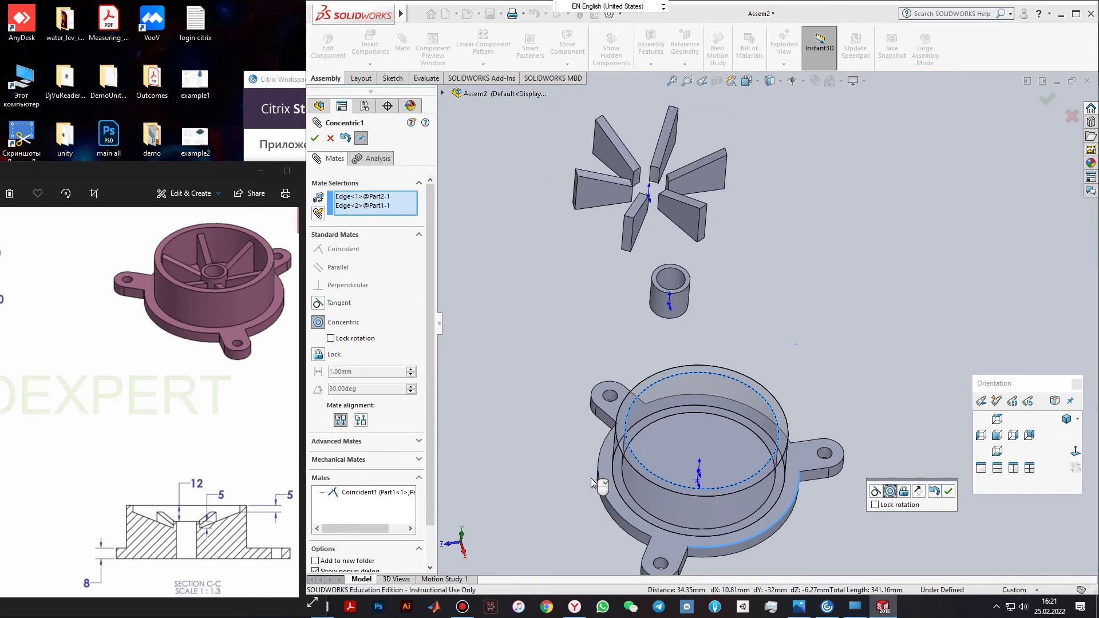
pyautogui.click(948, 493)
# Add a concentric mate between the small hub's upper inner edge and the ring's upper inner edge, using aligned mate alignment
pyautogui.moveTo(843, 425); pyautogui.dragTo(701, 353, button='middle')
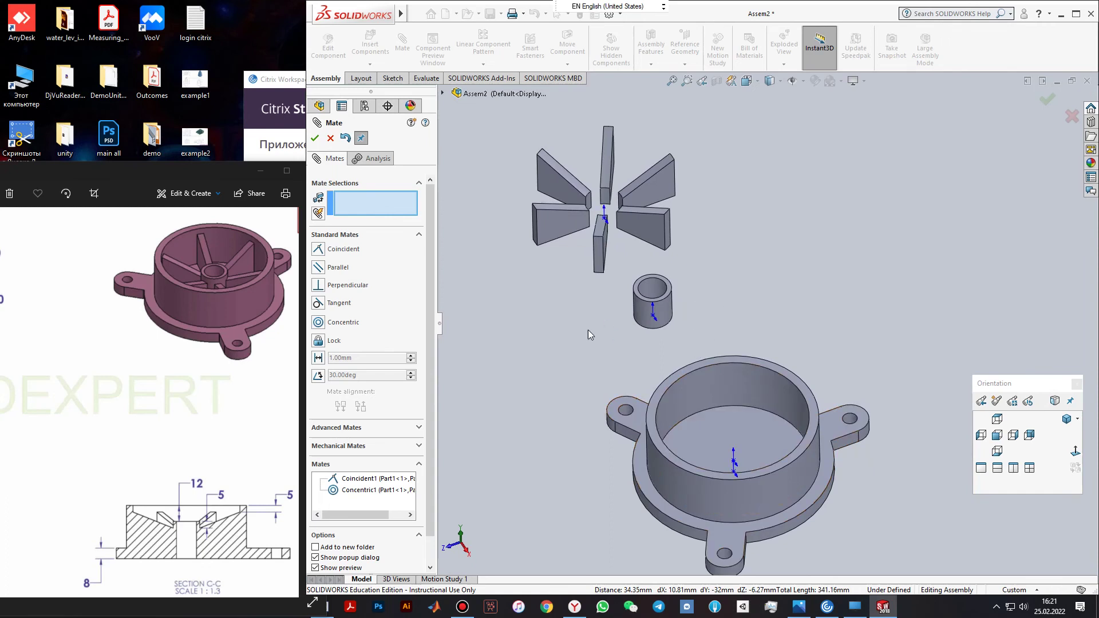
pyautogui.scroll(-2, 581, 319)
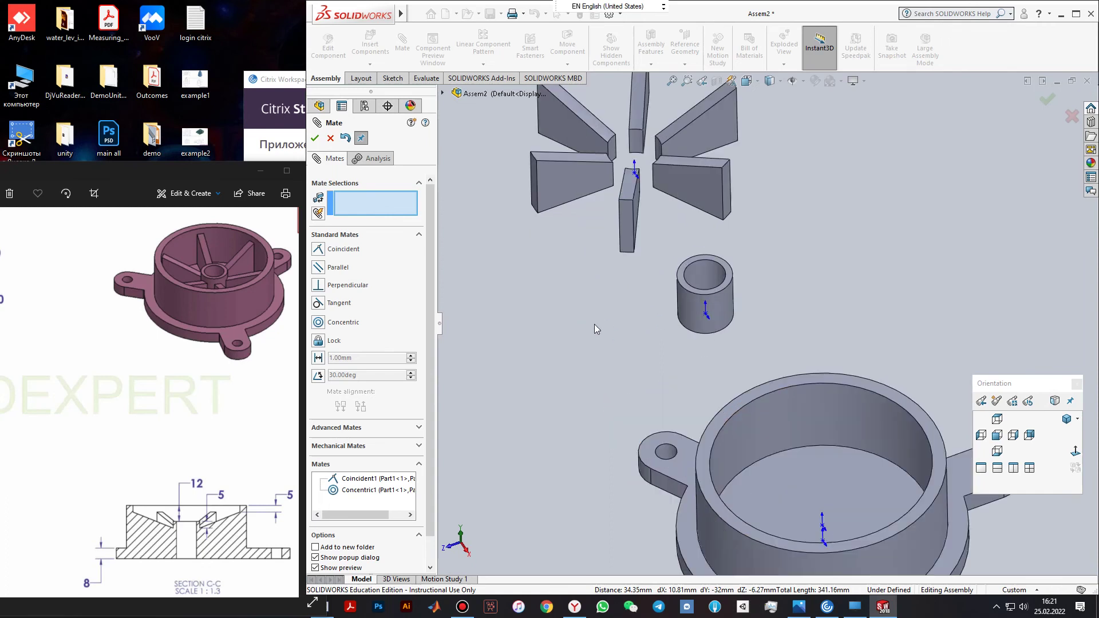
pyautogui.click(716, 286)
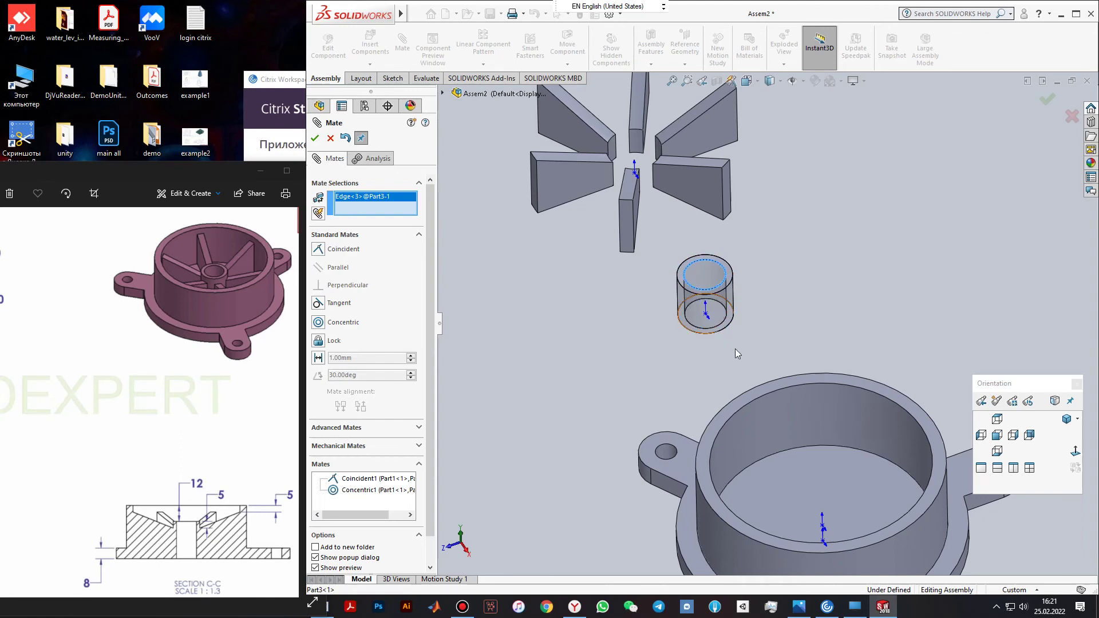
pyautogui.click(915, 505)
pyautogui.moveTo(888, 394); pyautogui.dragTo(733, 415, button='middle')
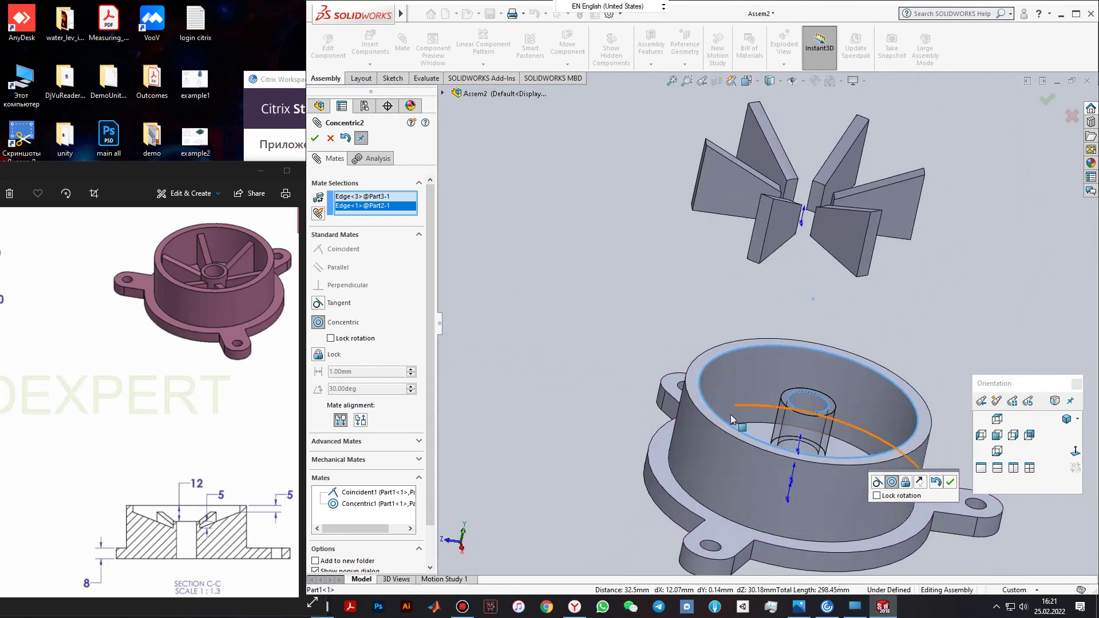
pyautogui.moveTo(706, 451); pyautogui.dragTo(667, 446, button='middle')
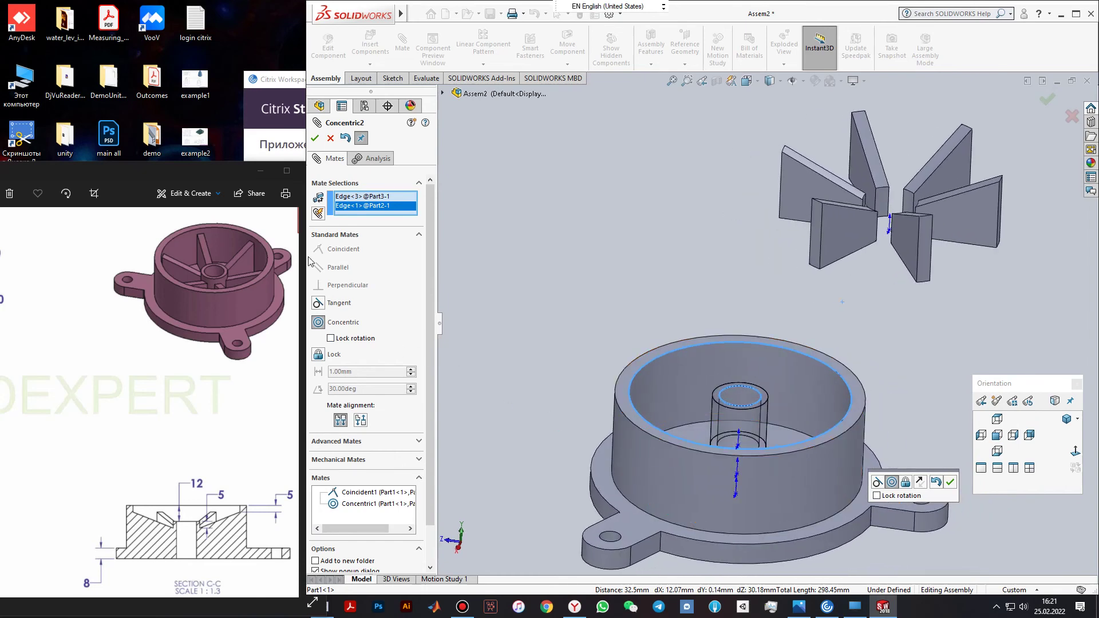
pyautogui.click(361, 420)
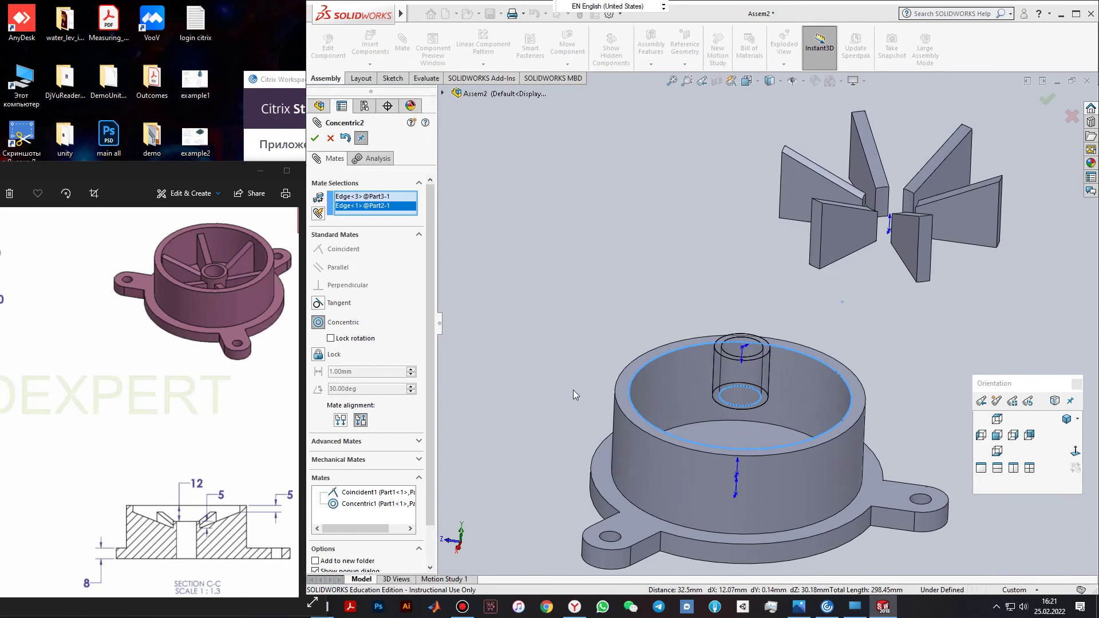
pyautogui.moveTo(672, 366); pyautogui.dragTo(714, 352, button='middle')
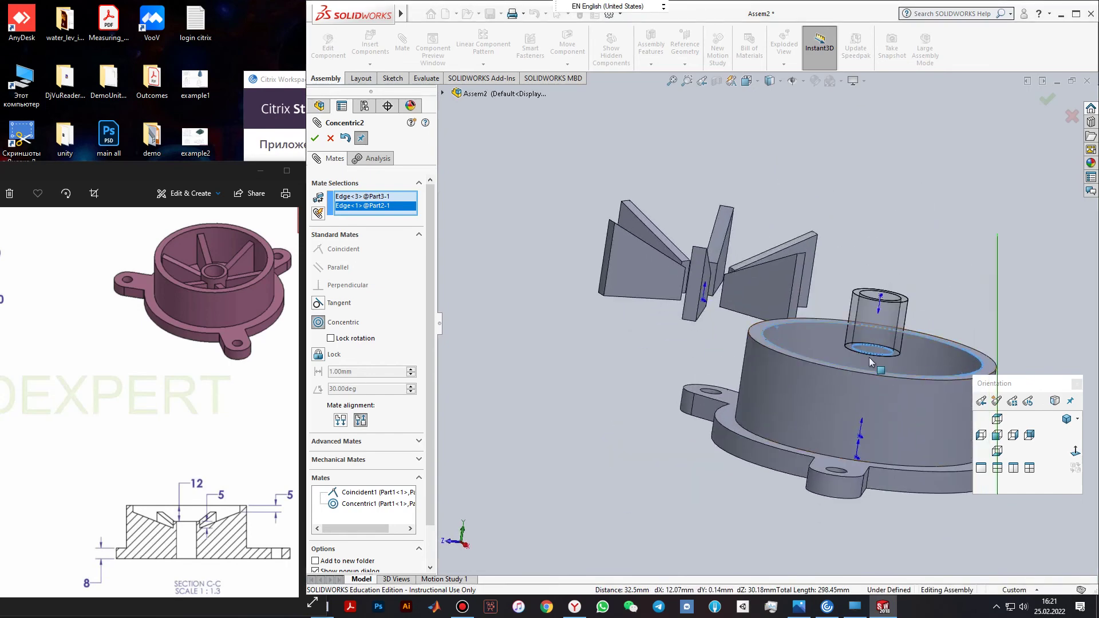
pyautogui.click(339, 422)
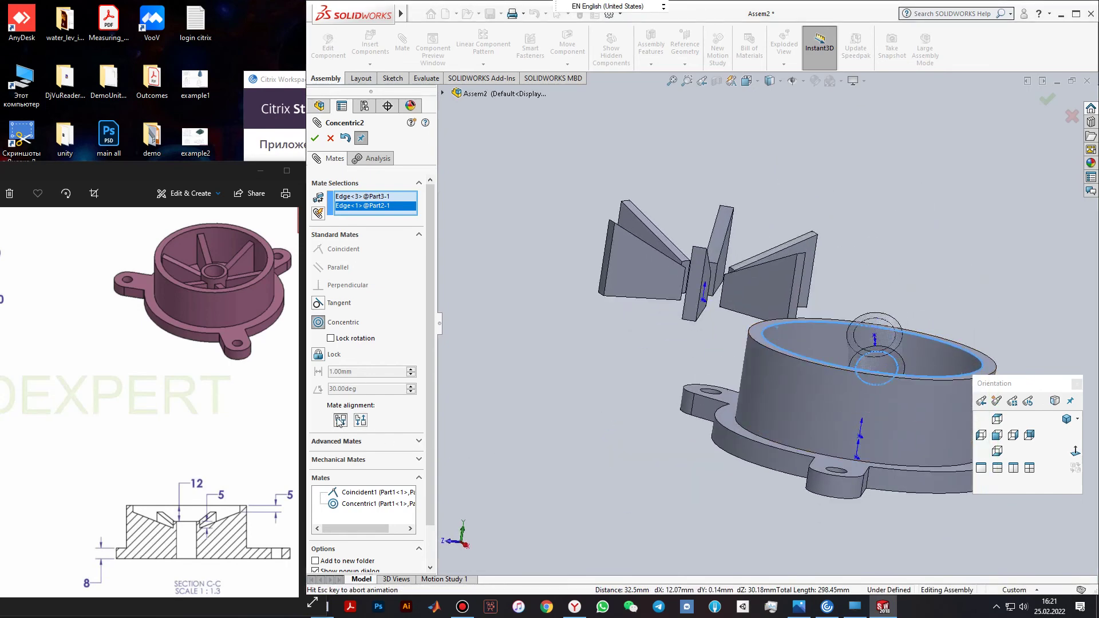
pyautogui.moveTo(809, 387); pyautogui.dragTo(807, 455, button='middle')
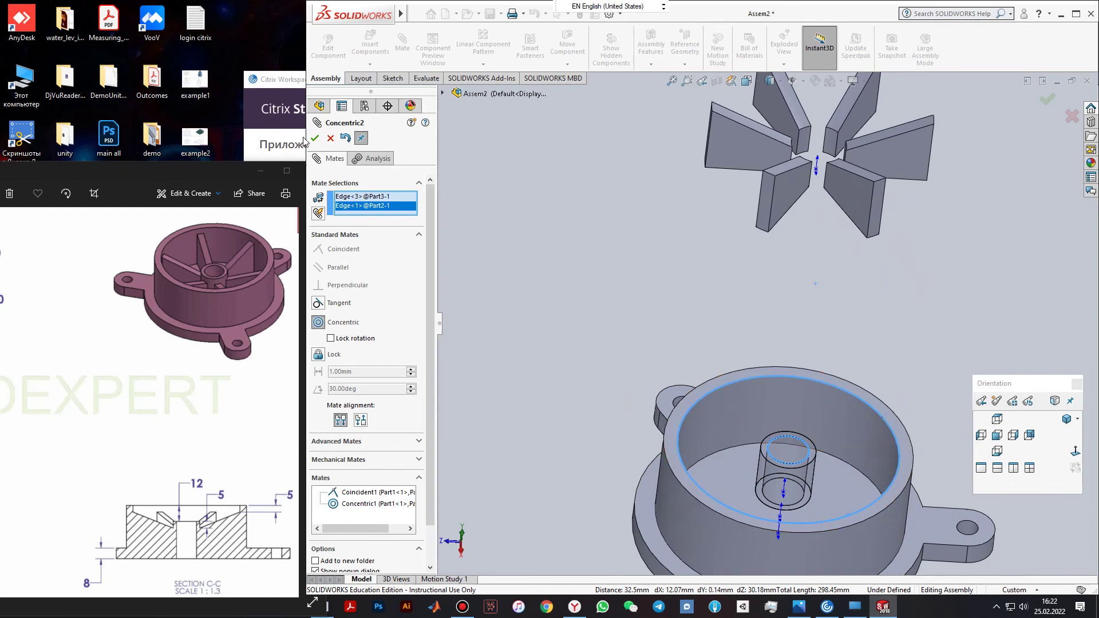
pyautogui.press('Return')
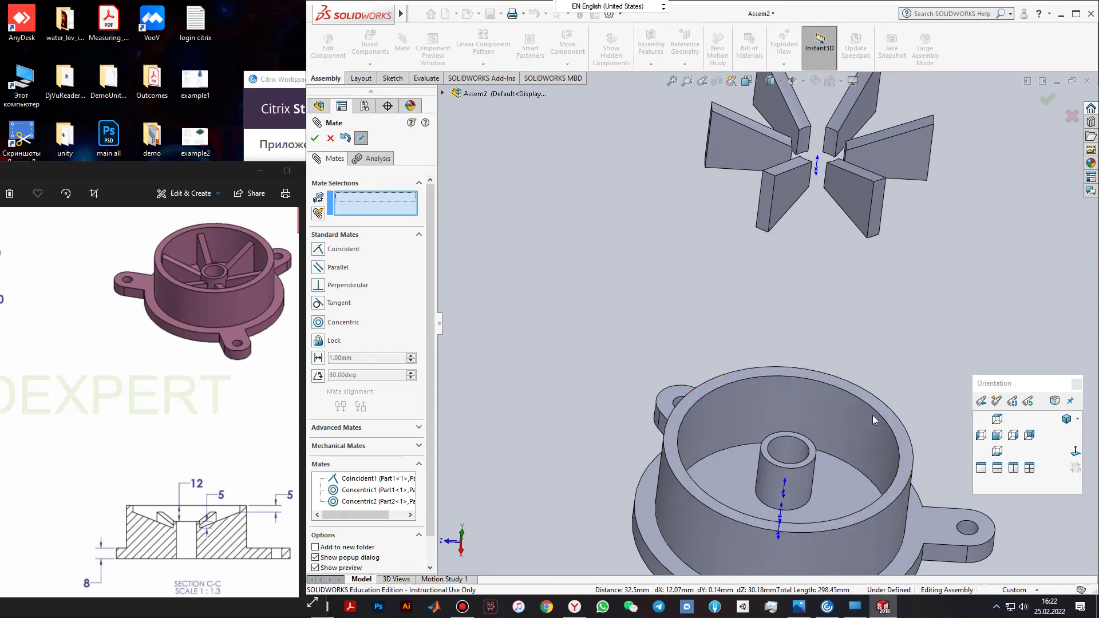
# Add a coincident mate between a rib's lower inner edge and the small hub's lower outer edge, and finish mating
pyautogui.scroll(3, 873, 415)
pyautogui.moveTo(871, 387); pyautogui.dragTo(796, 337, button='middle')
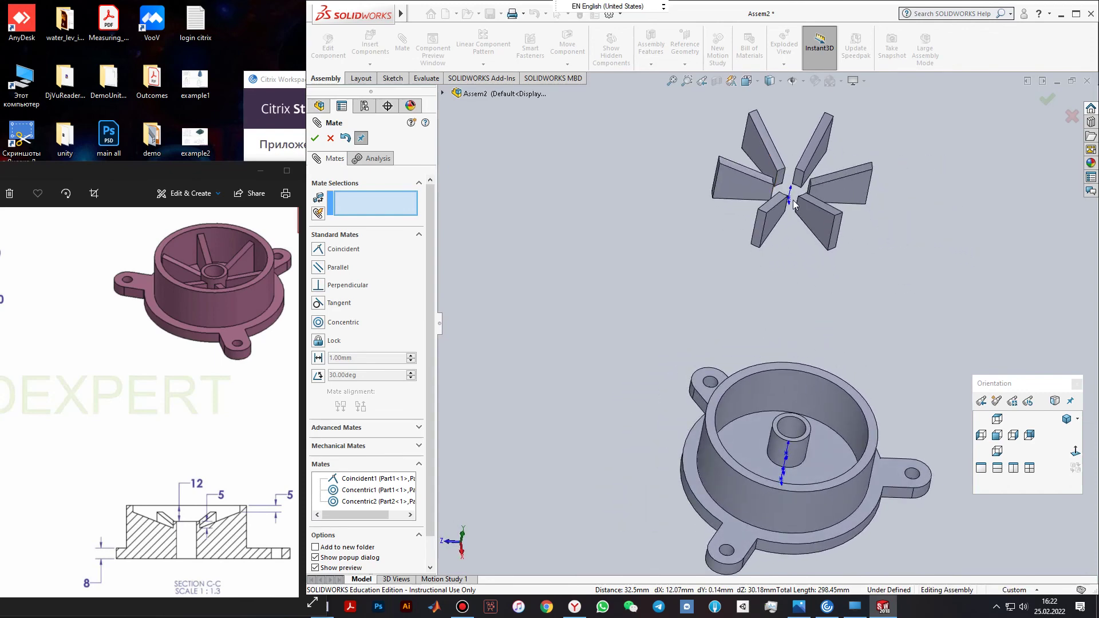
pyautogui.scroll(-2, 793, 200)
pyautogui.scroll(2, 799, 211)
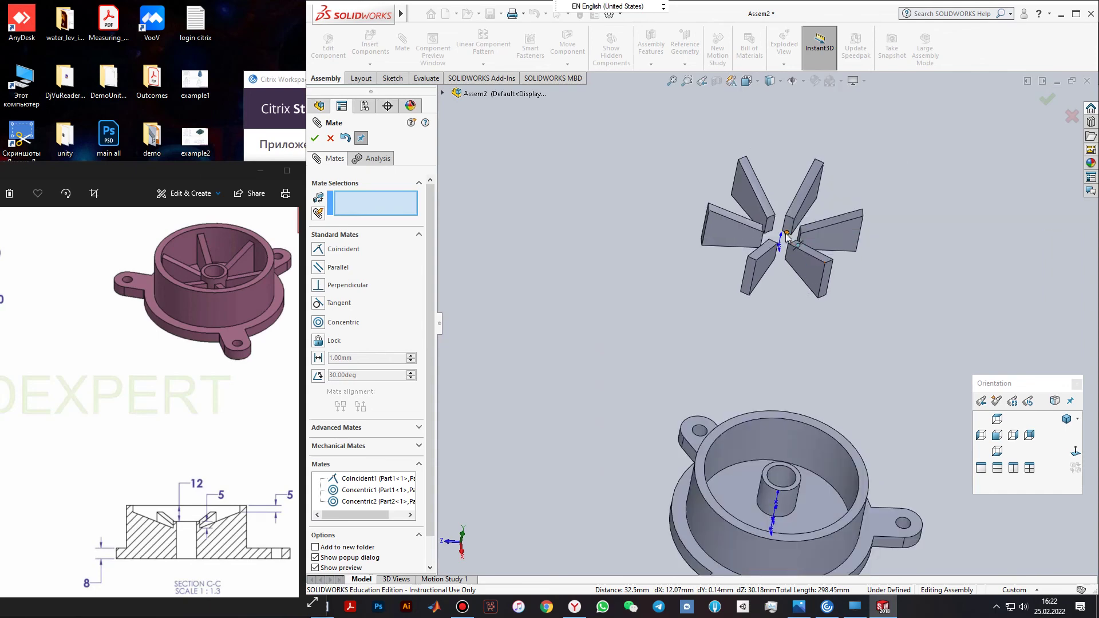
pyautogui.scroll(-2, 781, 232)
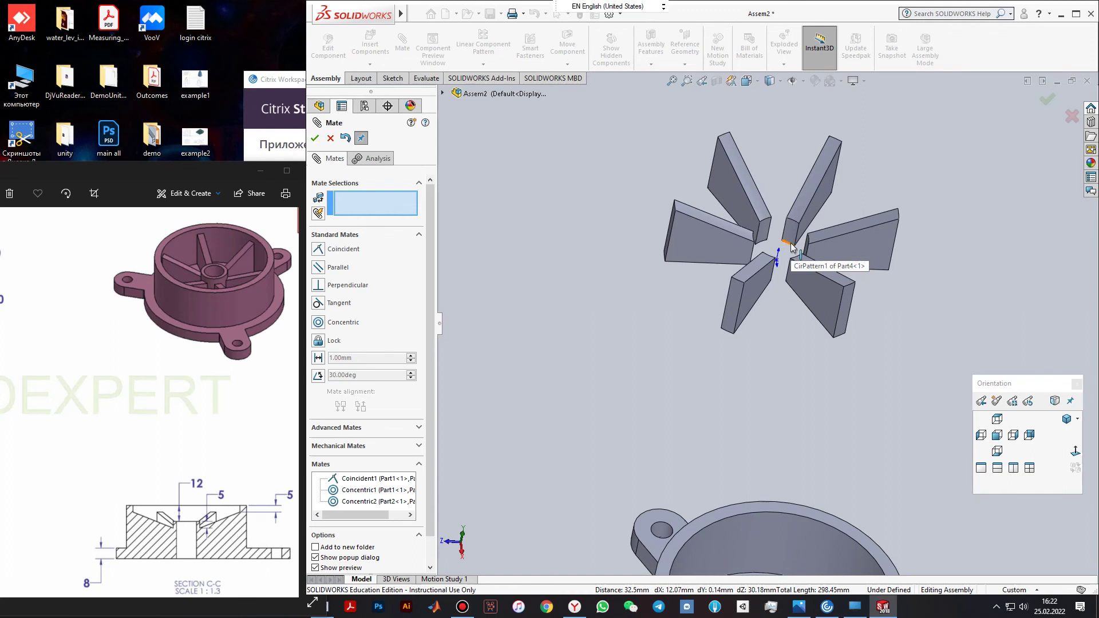
pyautogui.scroll(-2, 791, 243)
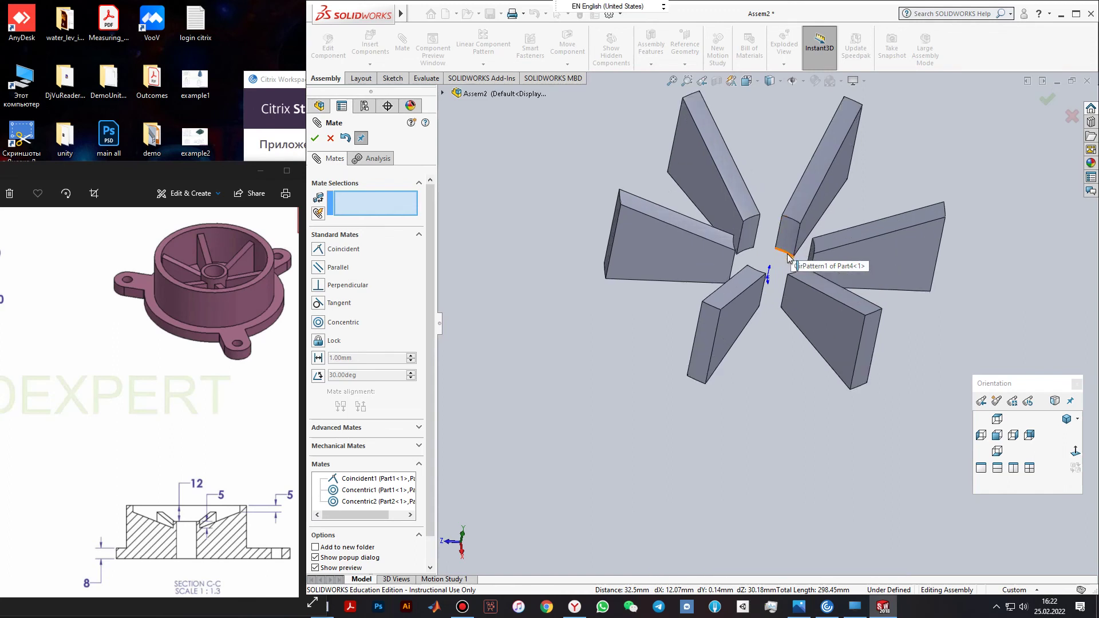
pyautogui.click(788, 253)
pyautogui.scroll(3, 775, 328)
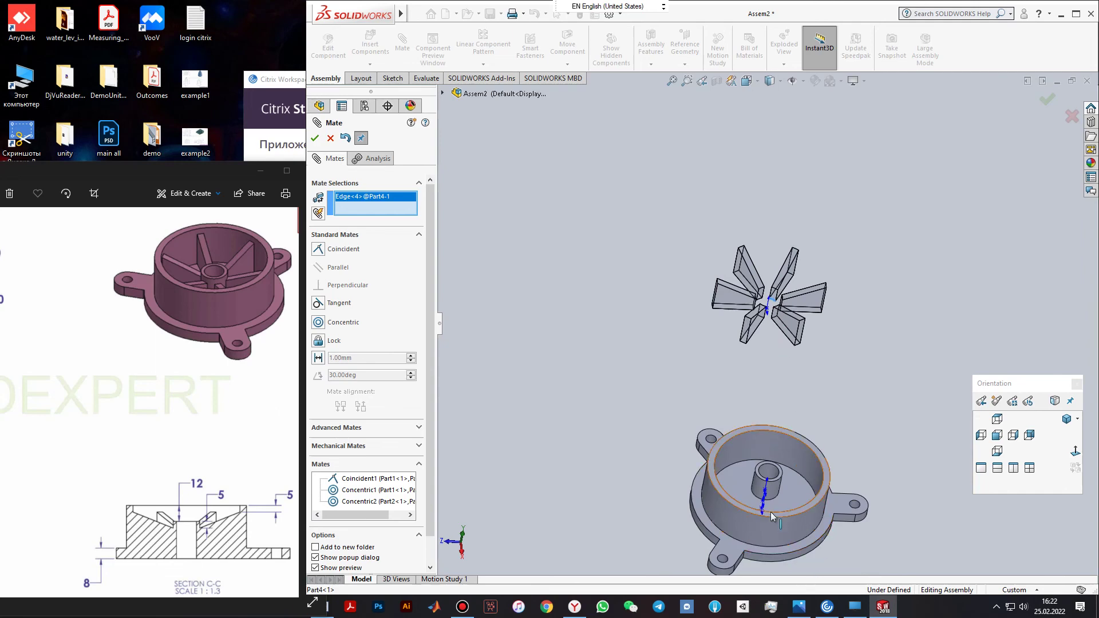
pyautogui.scroll(-2, 771, 517)
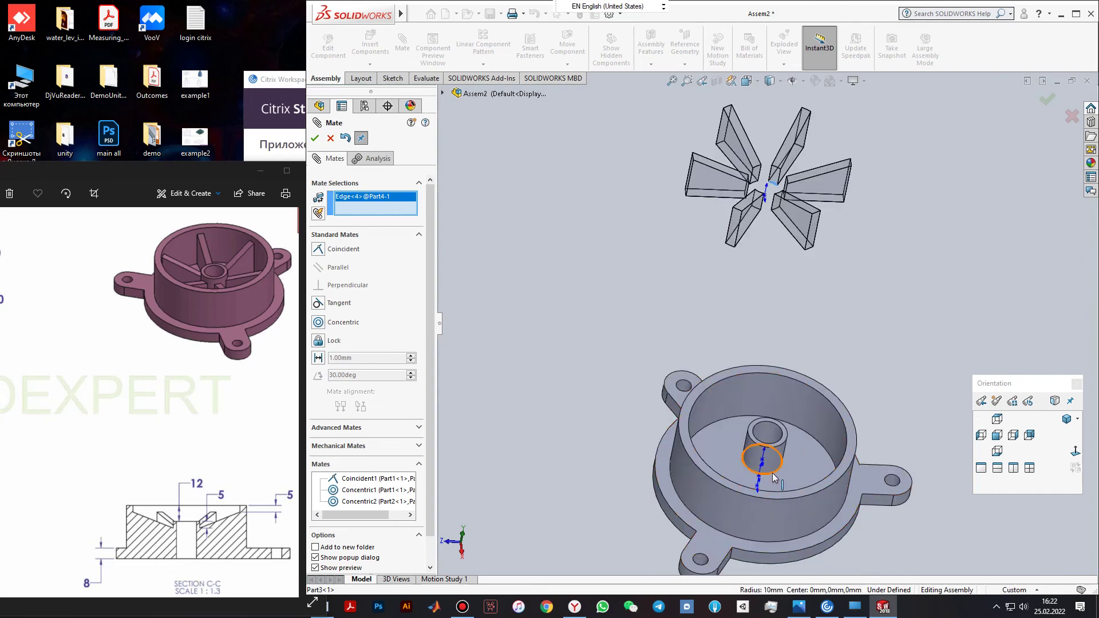
pyautogui.click(772, 472)
pyautogui.moveTo(801, 392); pyautogui.dragTo(882, 502, button='middle')
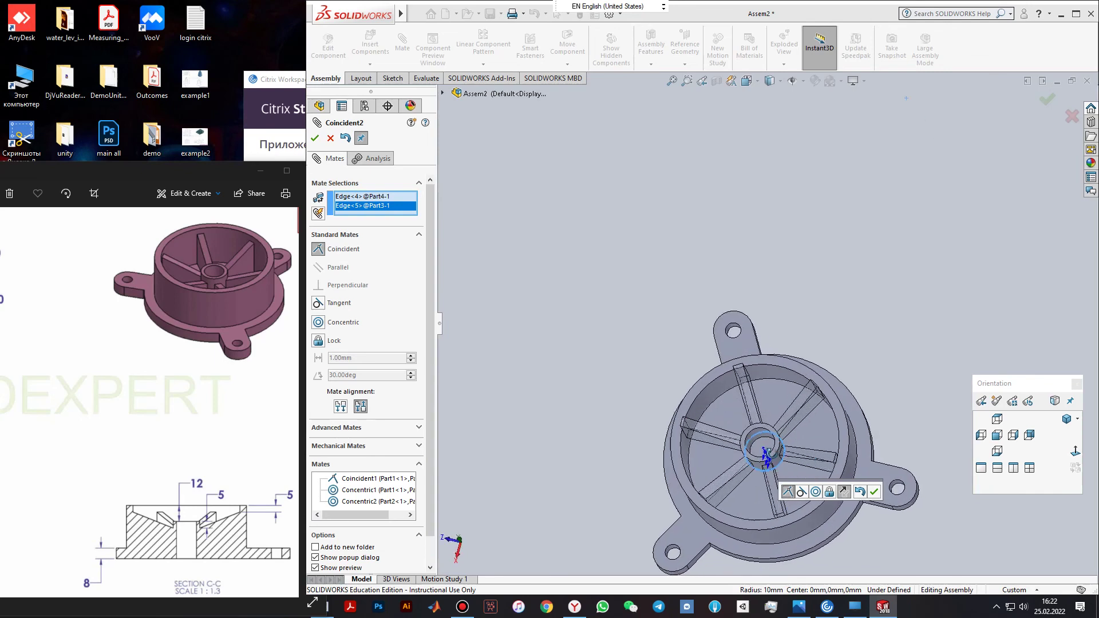
pyautogui.click(874, 491)
pyautogui.scroll(2, 830, 431)
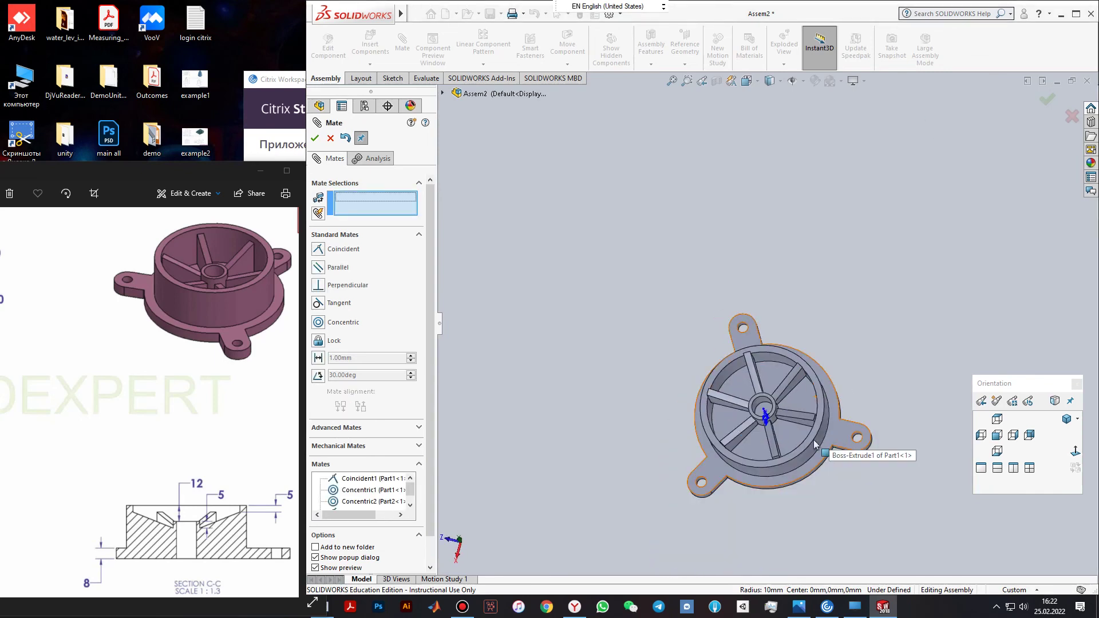
pyautogui.moveTo(811, 391); pyautogui.dragTo(786, 343, button='middle')
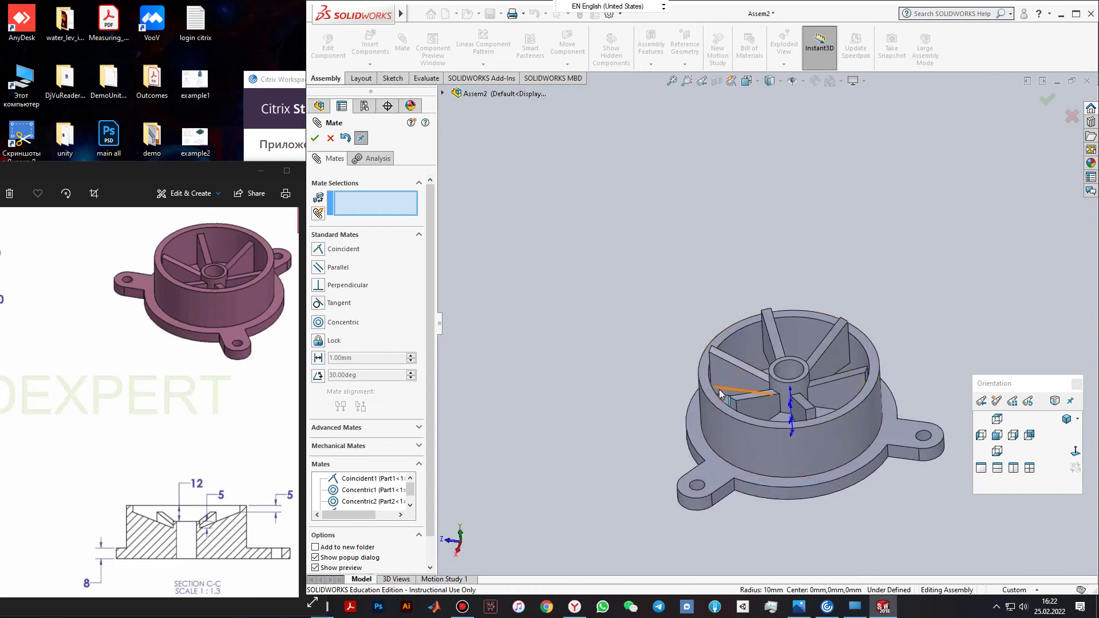
pyautogui.scroll(-5, 721, 418)
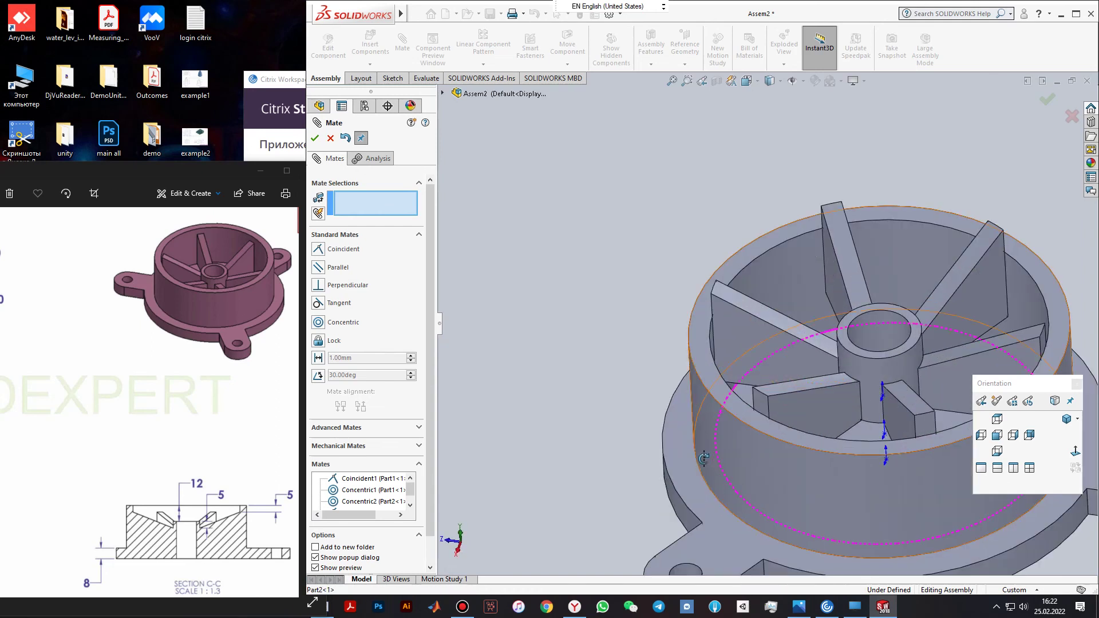
pyautogui.moveTo(655, 391); pyautogui.dragTo(744, 378, button='middle')
pyautogui.click(1048, 101)
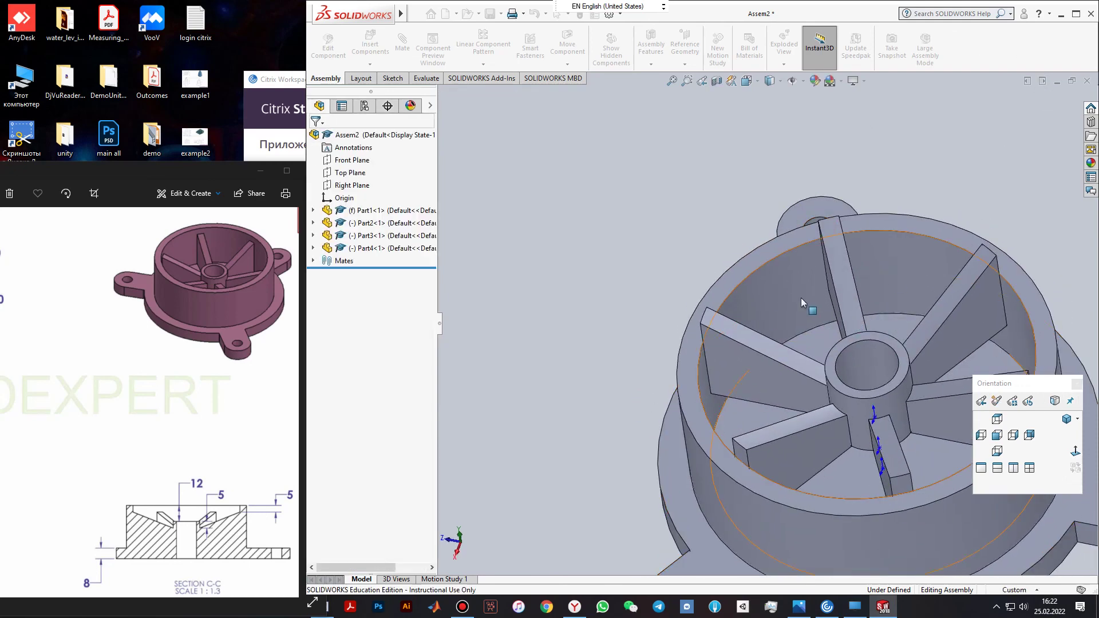
# Move the hub with its six ribs up out of the ring and inspect the undersides of the ribs
pyautogui.scroll(5, 813, 303)
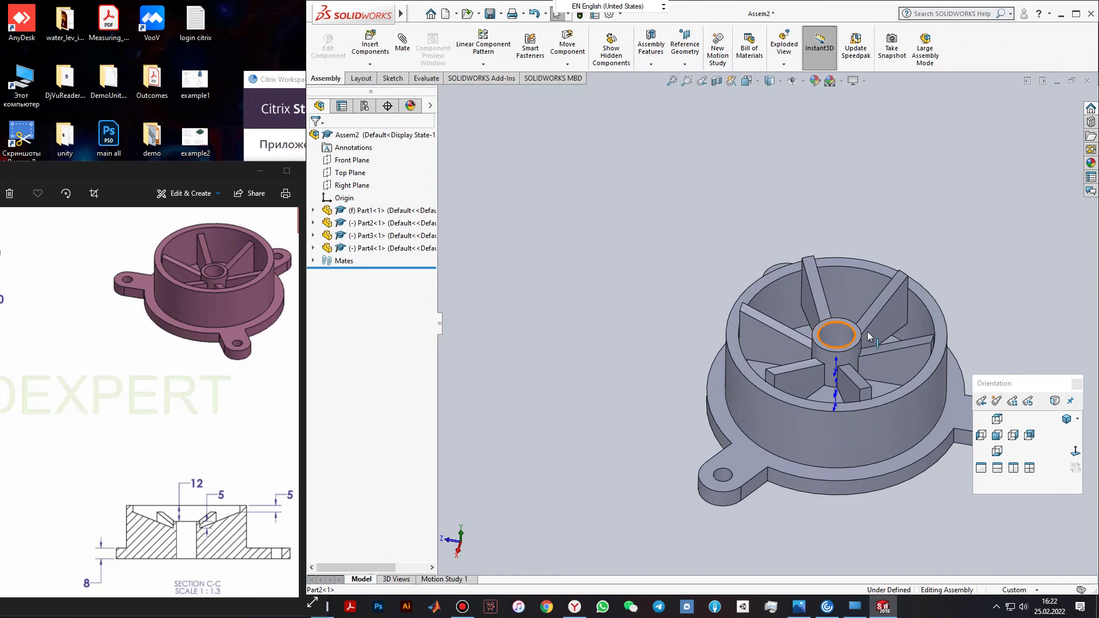
pyautogui.moveTo(874, 322); pyautogui.dragTo(860, 94)
pyautogui.moveTo(861, 265); pyautogui.dragTo(798, 293, button='middle')
pyautogui.scroll(3, 854, 190)
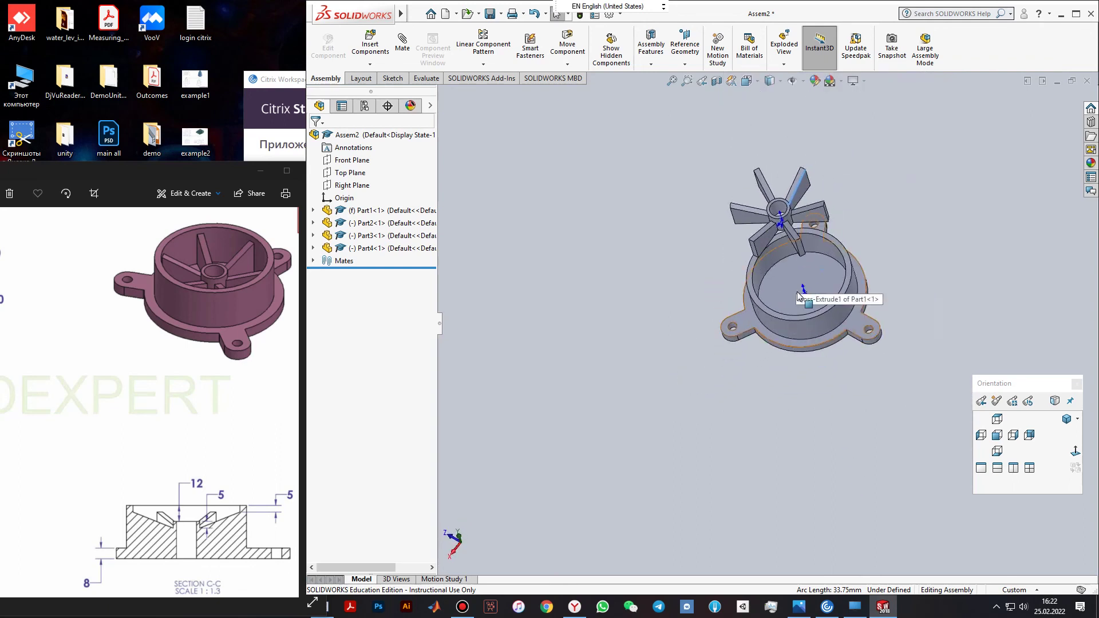
pyautogui.moveTo(791, 286); pyautogui.dragTo(801, 198, button='middle')
pyautogui.scroll(-5, 799, 229)
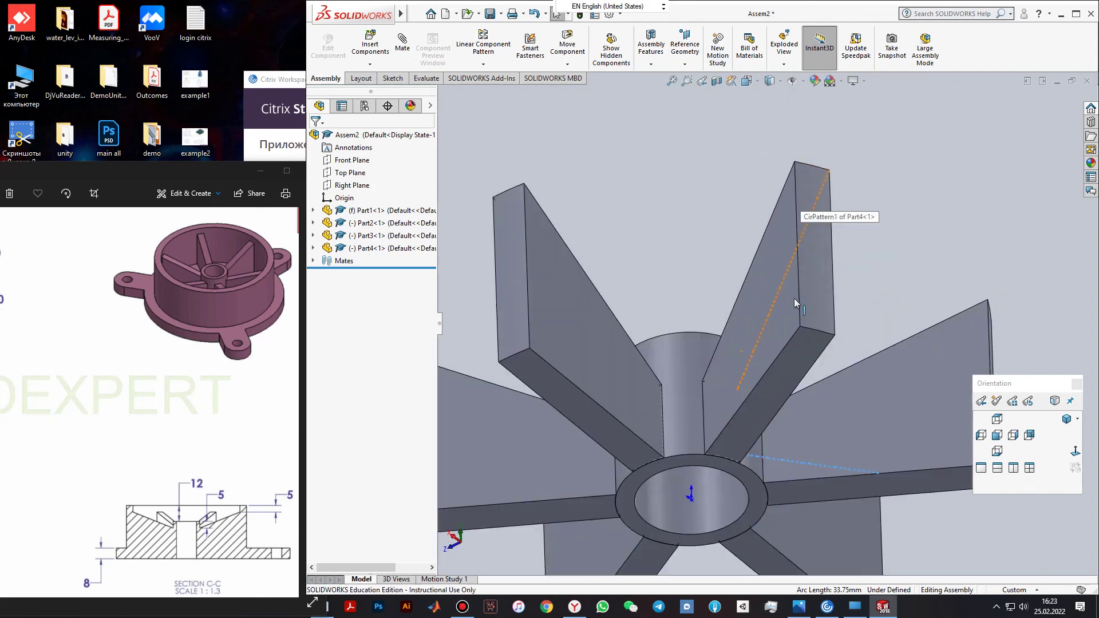
pyautogui.scroll(2, 763, 458)
pyautogui.moveTo(781, 482); pyautogui.dragTo(782, 504, button='middle')
pyautogui.moveTo(782, 381)
pyautogui.mouseDown()
pyautogui.moveTo(782, 371)
pyautogui.moveTo(784, 392)
pyautogui.mouseUp()
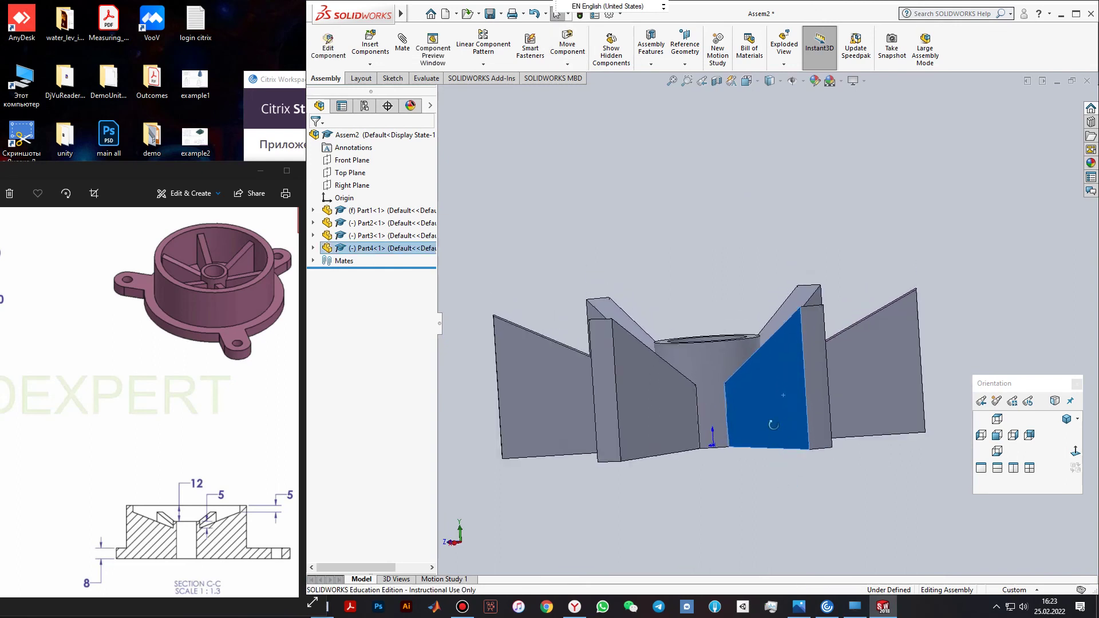
pyautogui.moveTo(784, 392); pyautogui.dragTo(772, 414, button='middle')
pyautogui.click(837, 283)
pyautogui.scroll(6, 830, 375)
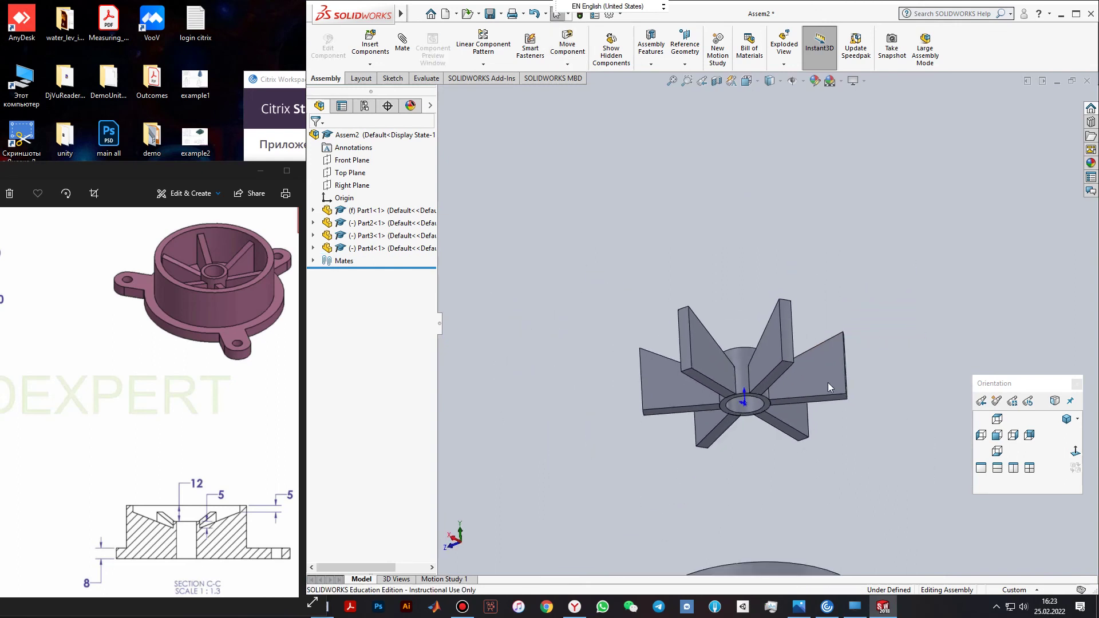
# Add a coincident mate between a rib's bottom face and the top face of the three-lug base plate
pyautogui.click(404, 42)
pyautogui.scroll(-4, 783, 384)
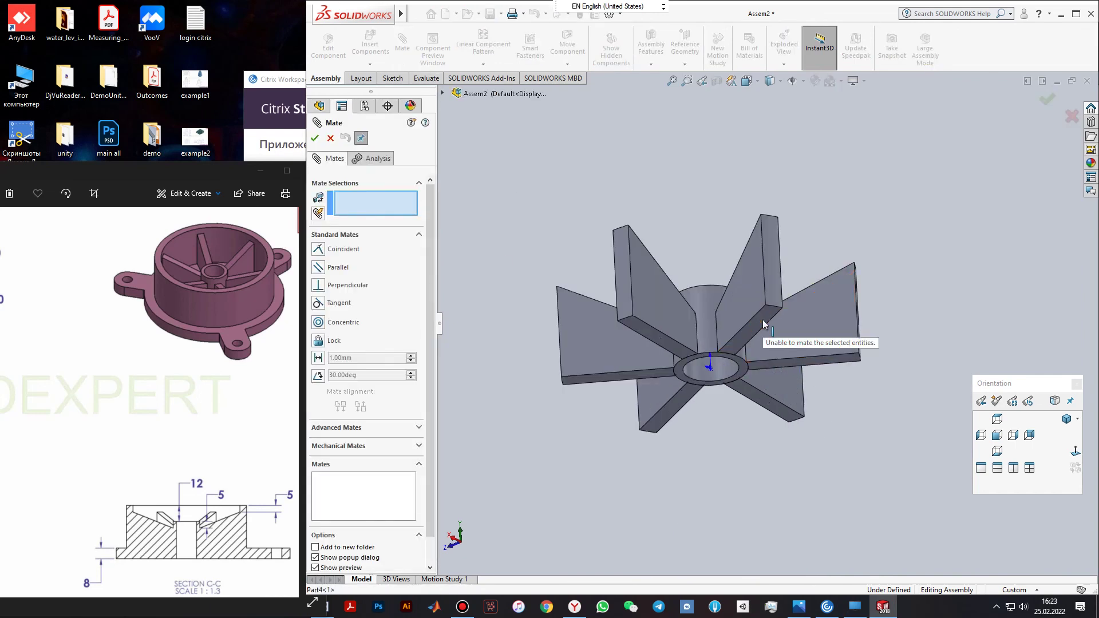
pyautogui.click(752, 341)
pyautogui.moveTo(757, 380); pyautogui.dragTo(744, 549, button='middle')
pyautogui.click(744, 549)
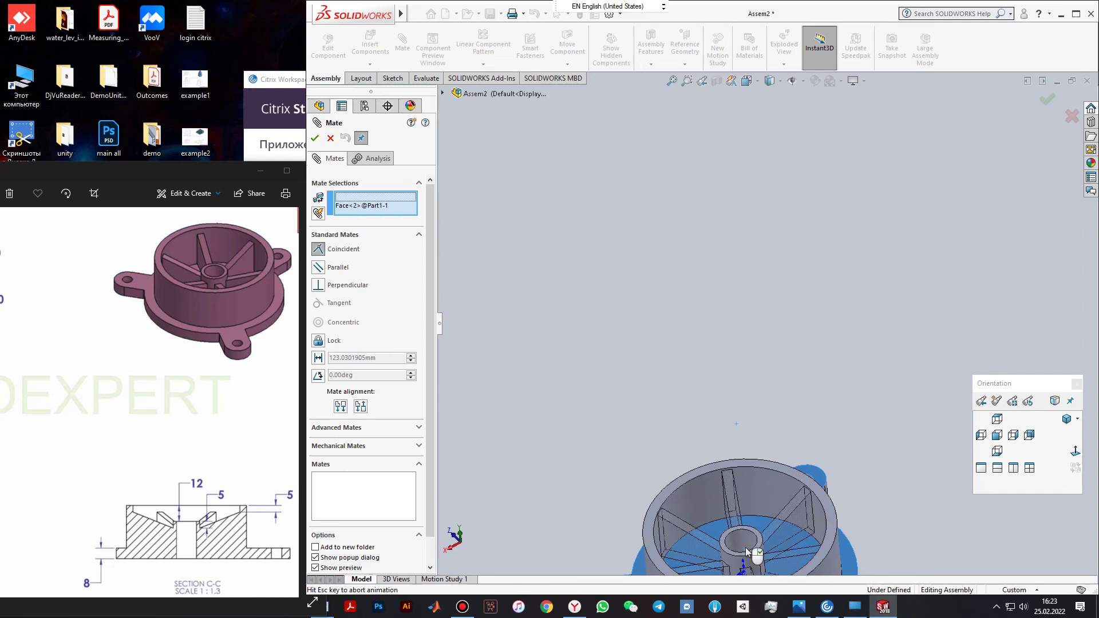
pyautogui.click(876, 563)
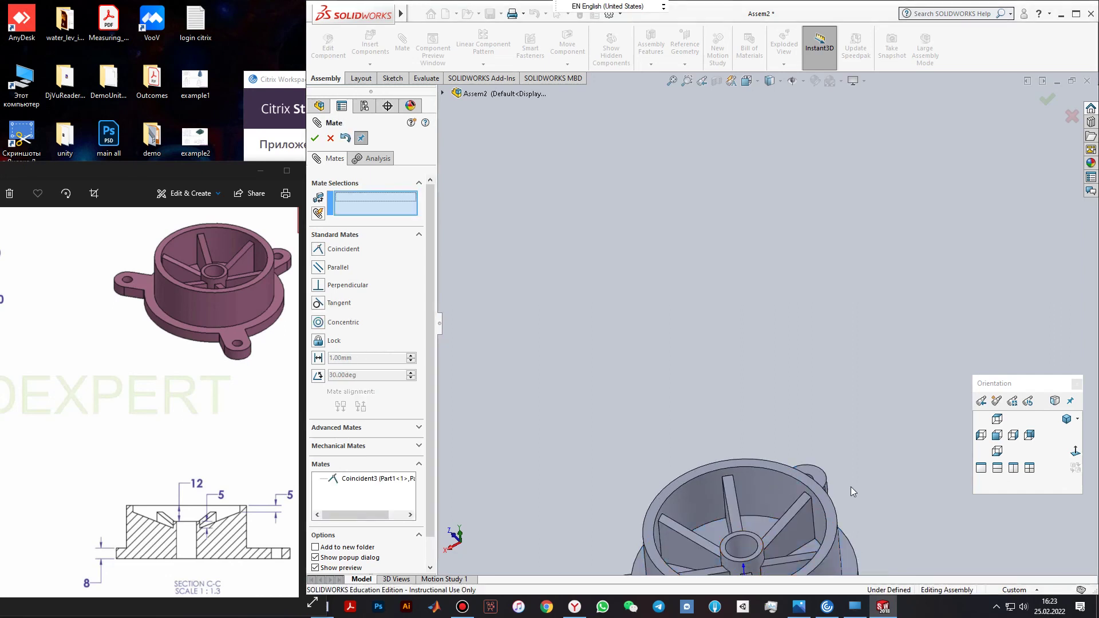